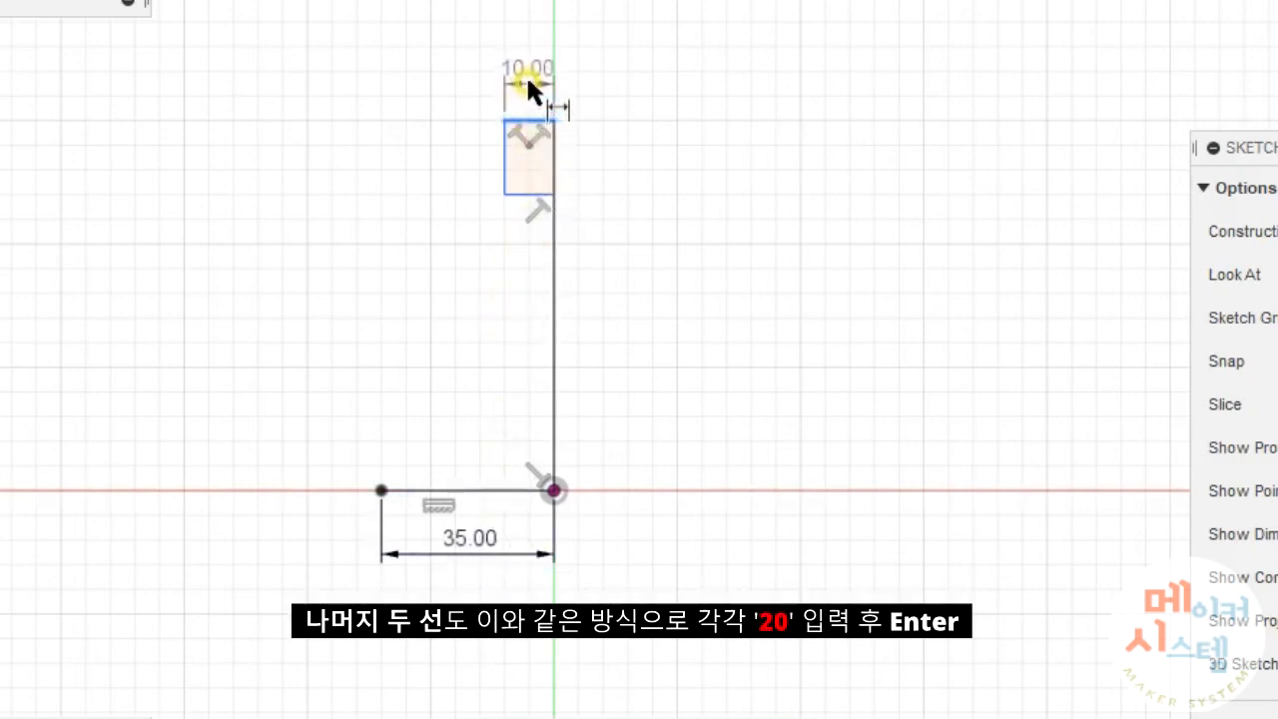
# Dimension the small rectangle's top edge and its outer vertical edge to 20 mm each.
pyautogui.click(525, 88)
pyautogui.write('20')
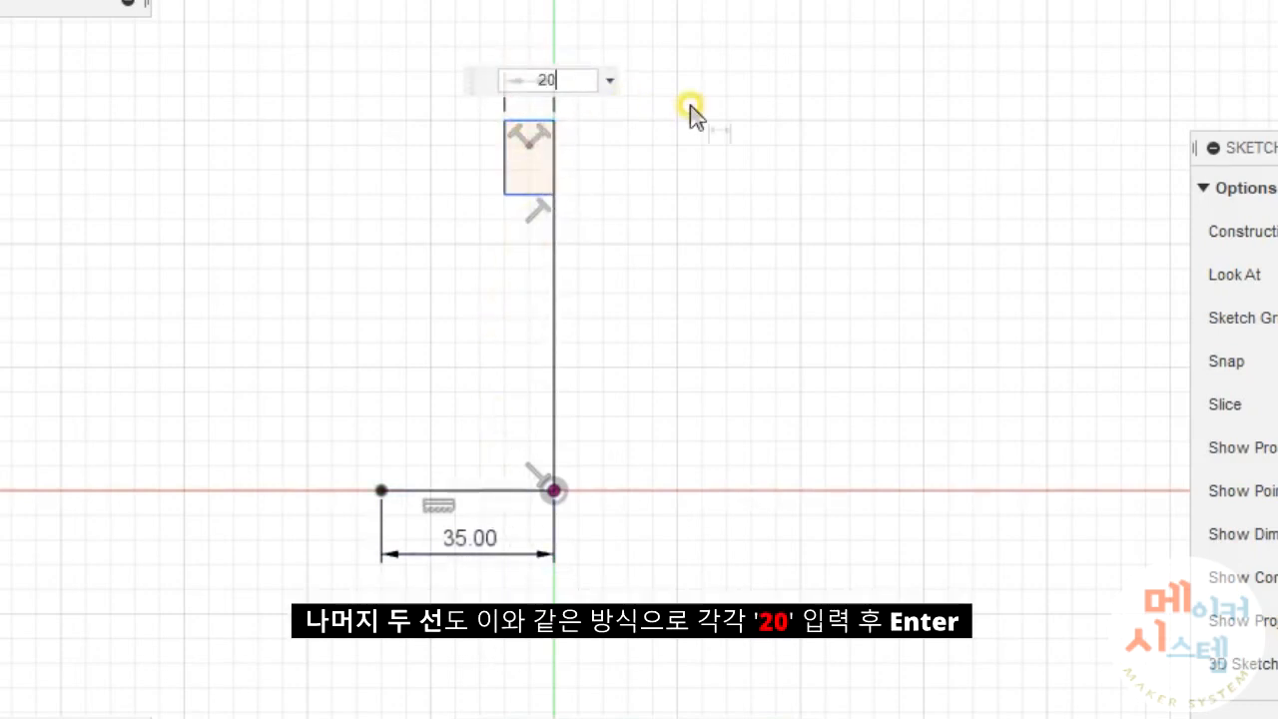
pyautogui.press('Return')
pyautogui.click(451, 156)
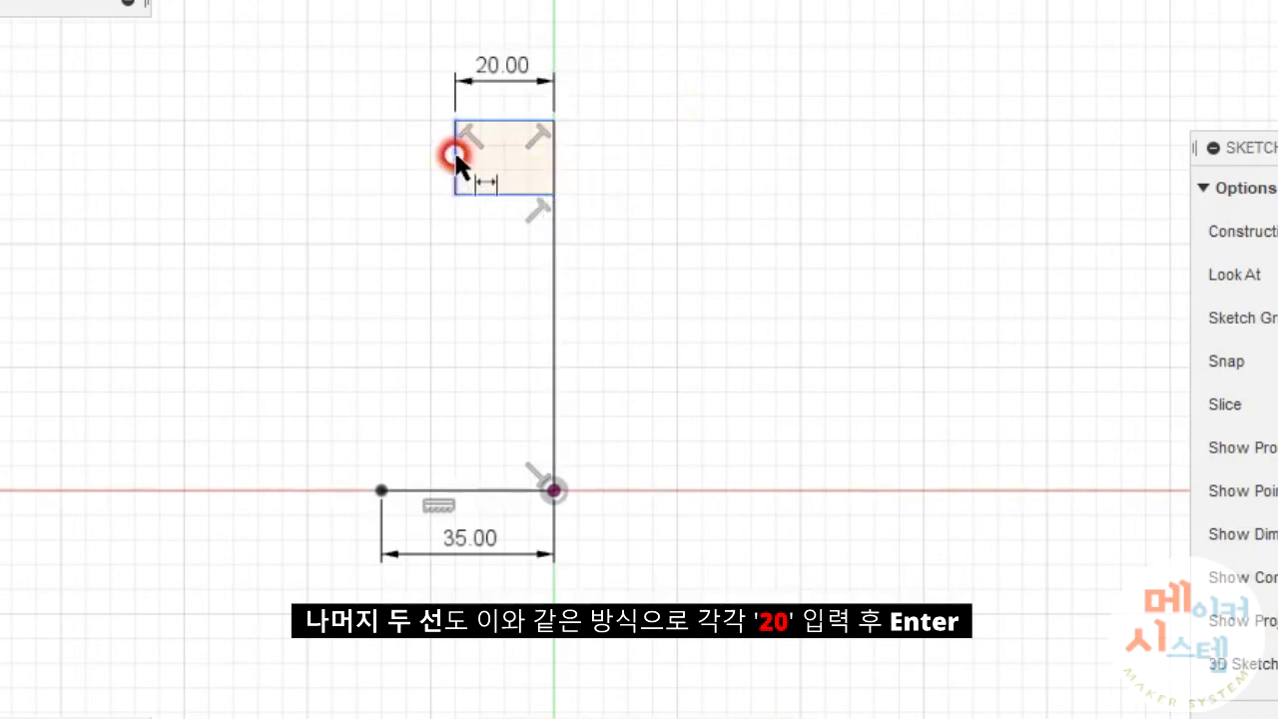
pyautogui.click(403, 155)
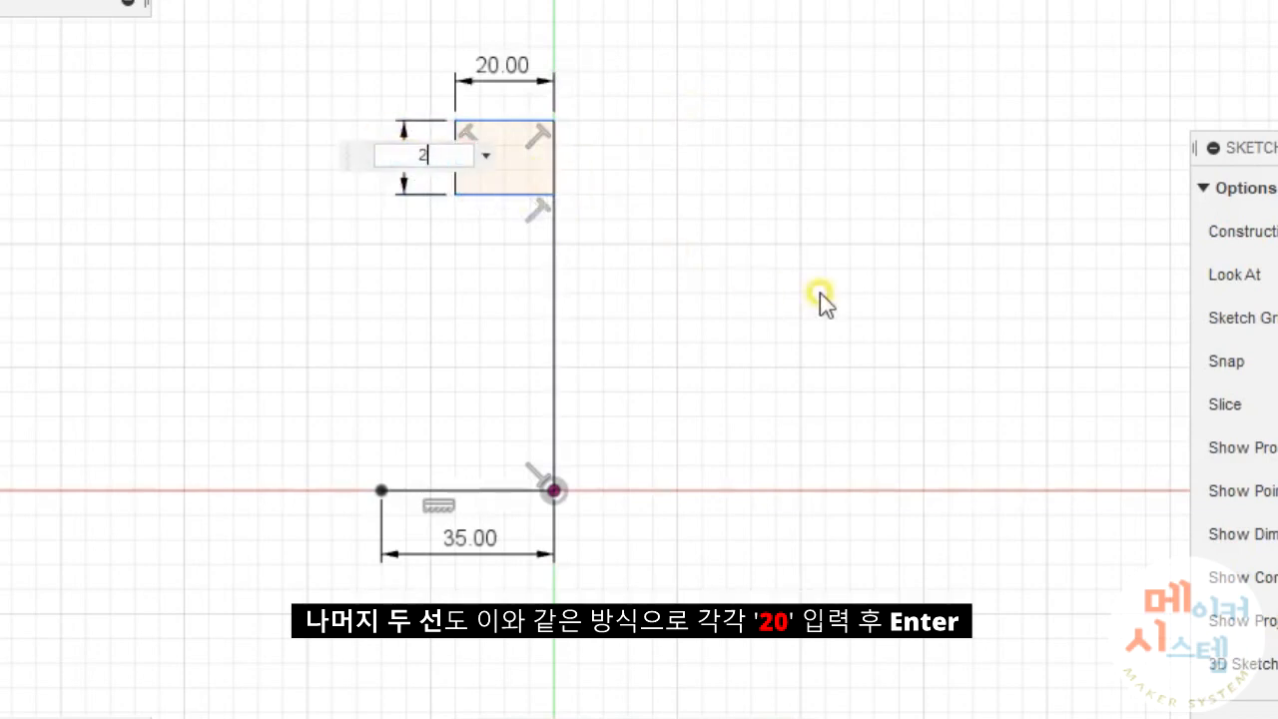
pyautogui.press('Return')
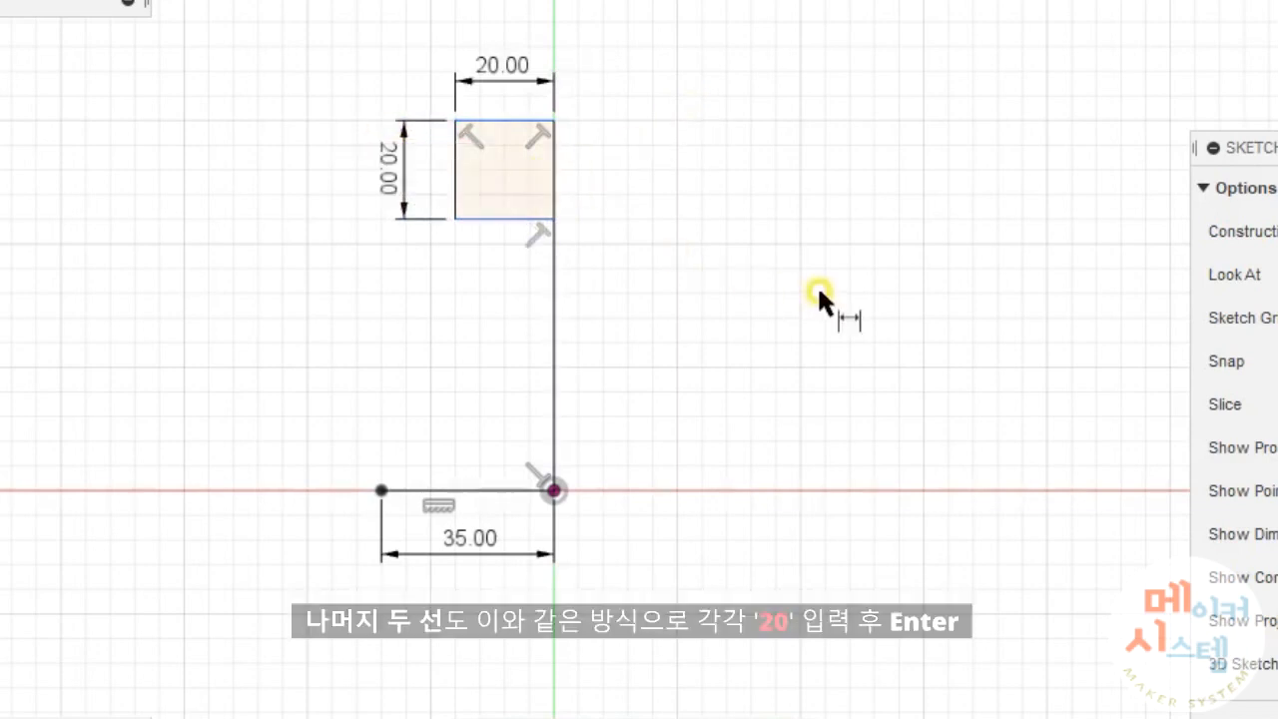
# Dimension the long vertical line rising from the origin to 140 mm.
pyautogui.click(553, 338)
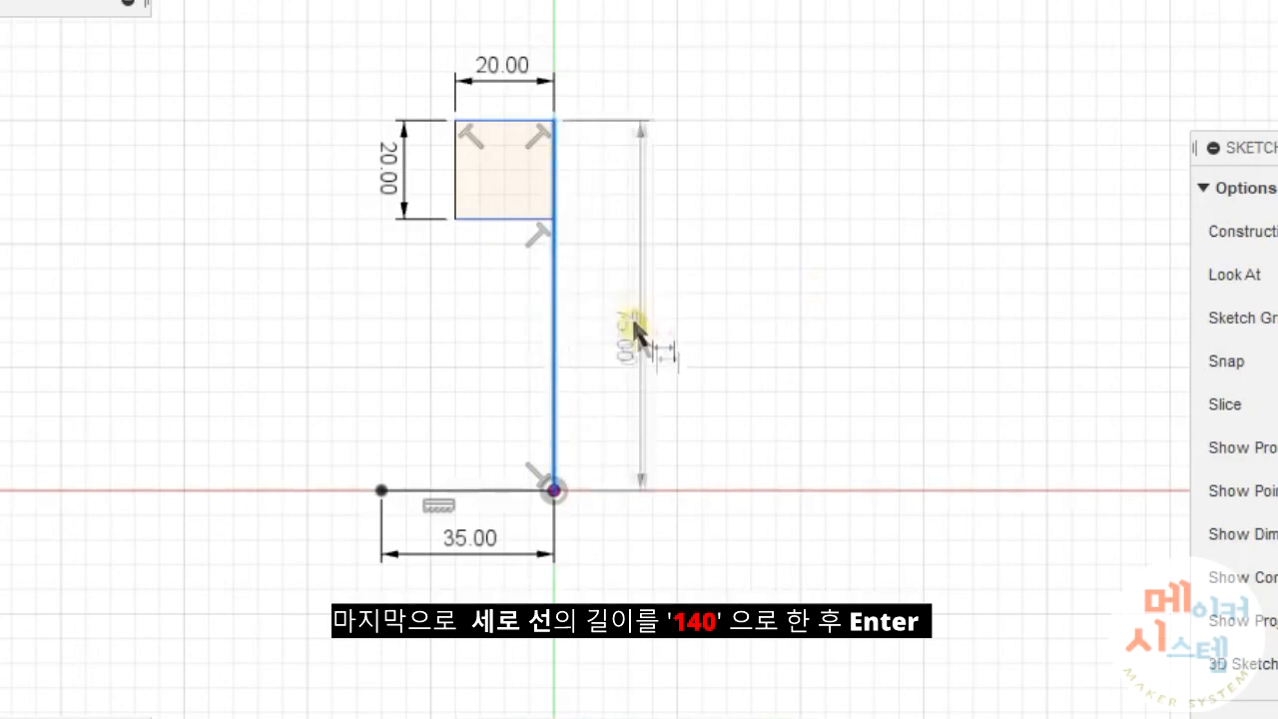
pyautogui.click(634, 285)
pyautogui.write('140')
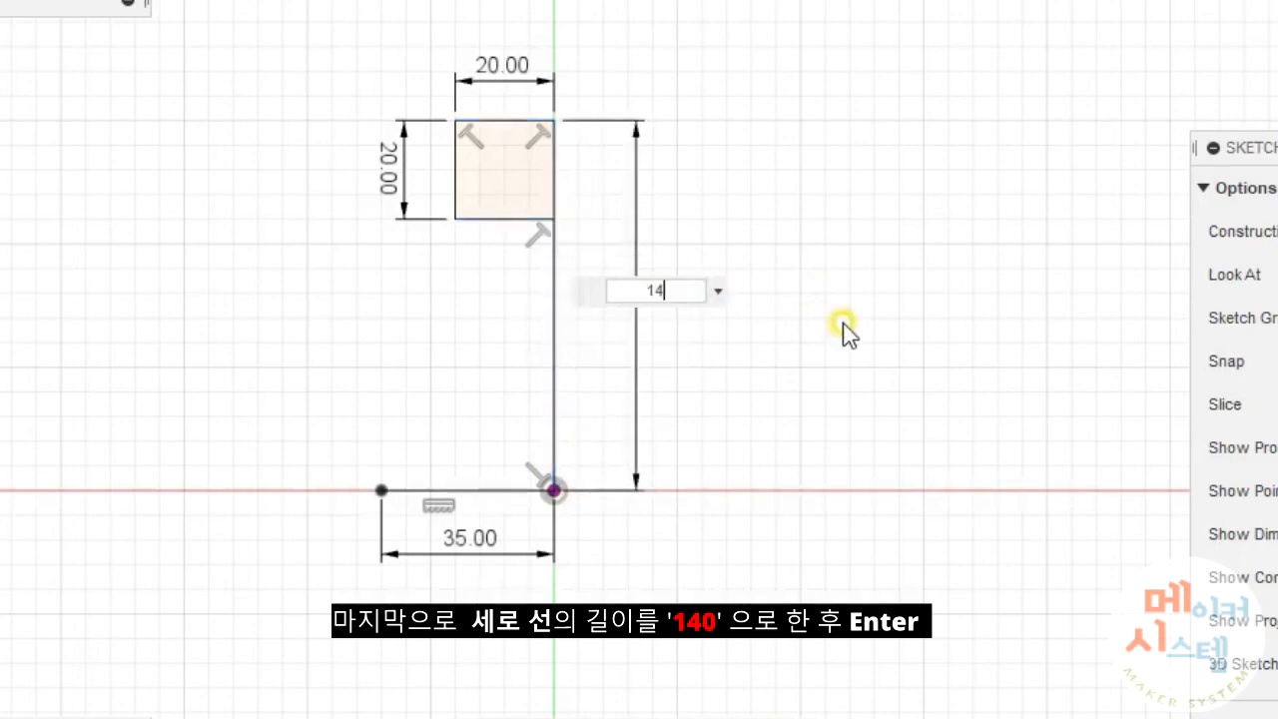
pyautogui.press('Return')
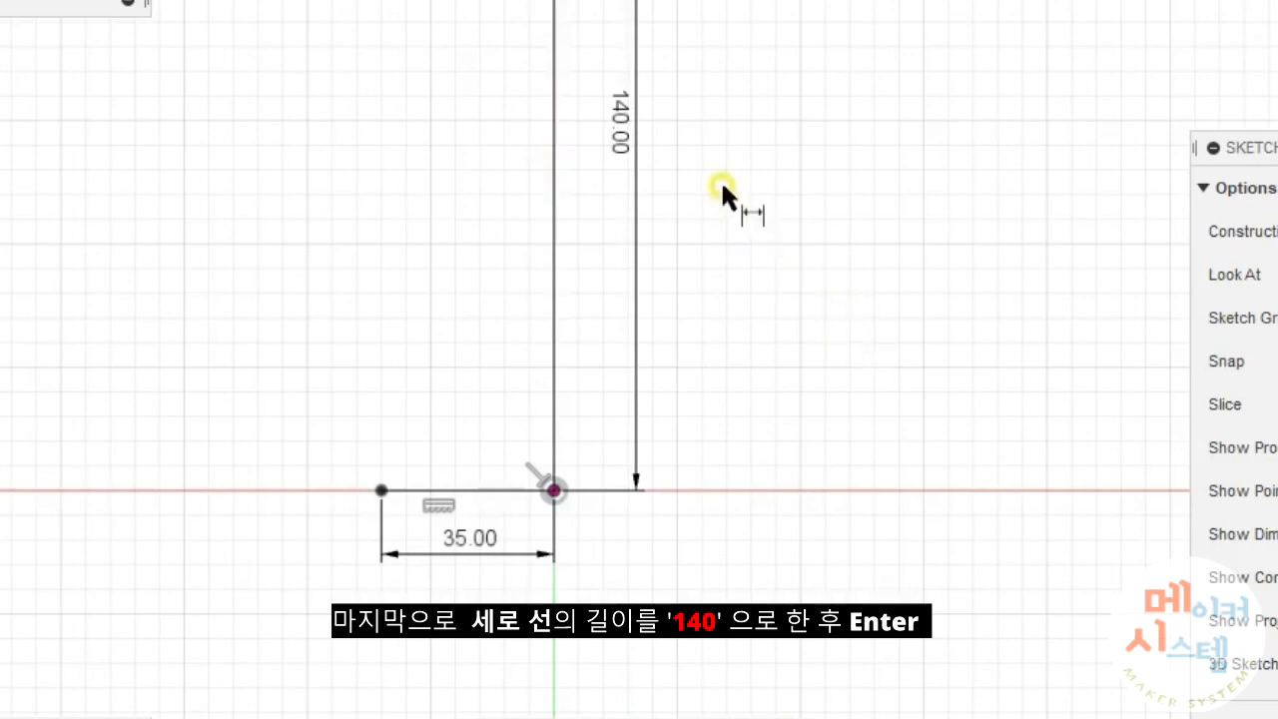
# Draw a fit point spline from the base line's free end through a bulging middle point to the rectangle's lower-left corner, and fine-tune its middle point and tangent.
pyautogui.scroll(-2, 724, 190)
pyautogui.moveTo(721, 187)
pyautogui.mouseDown(button='middle')
pyautogui.moveTo(713, 370)
pyautogui.moveTo(670, 385)
pyautogui.mouseUp(button='middle')
pyautogui.scroll(-2, 713, 369)
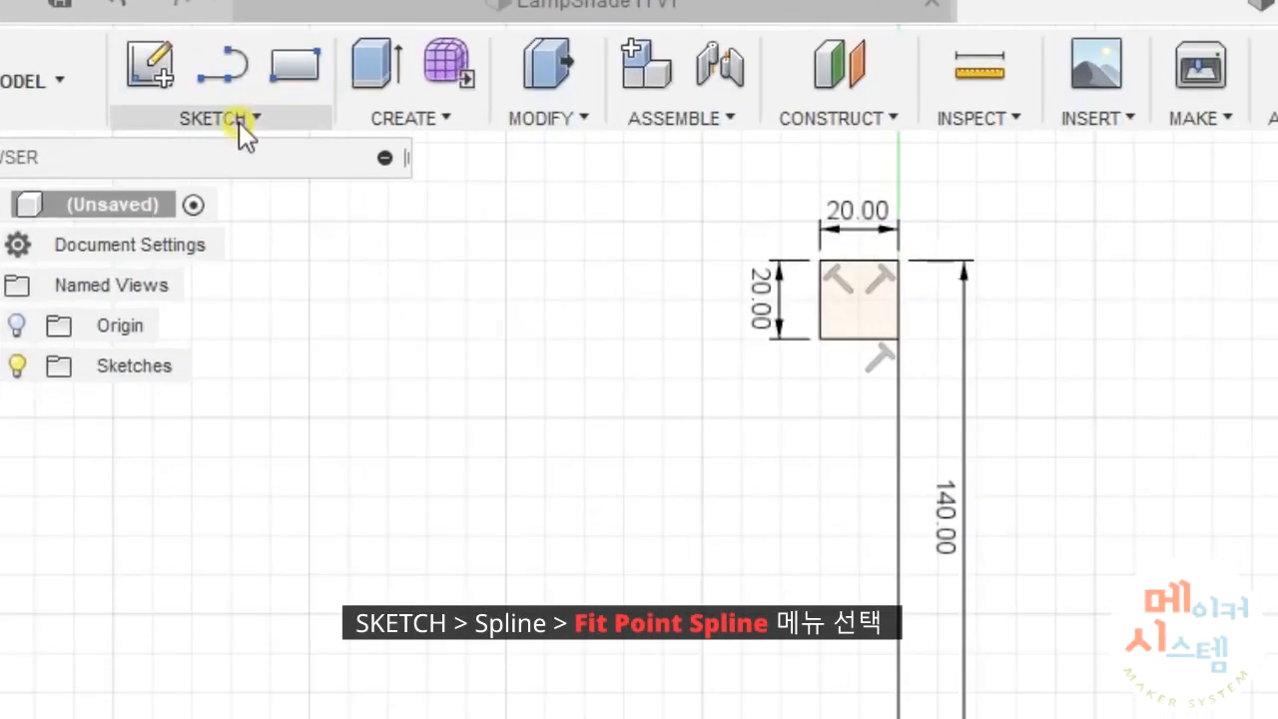
pyautogui.click(197, 120)
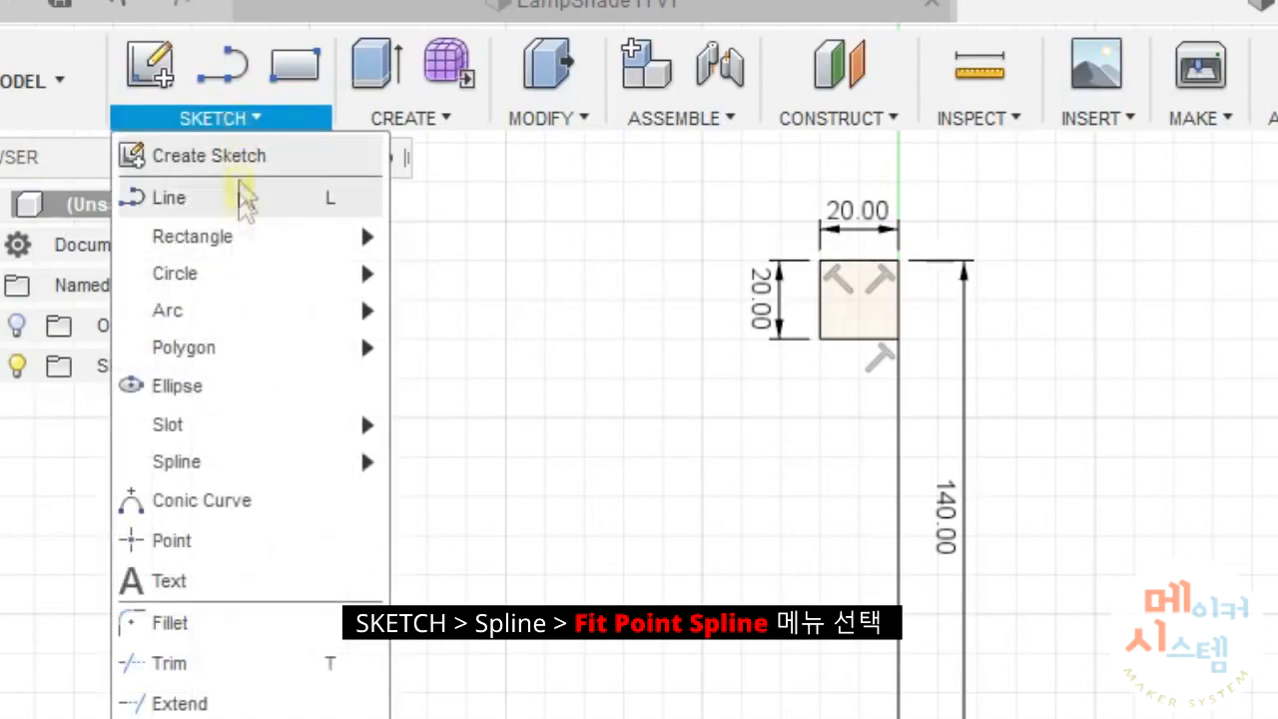
pyautogui.click(248, 462)
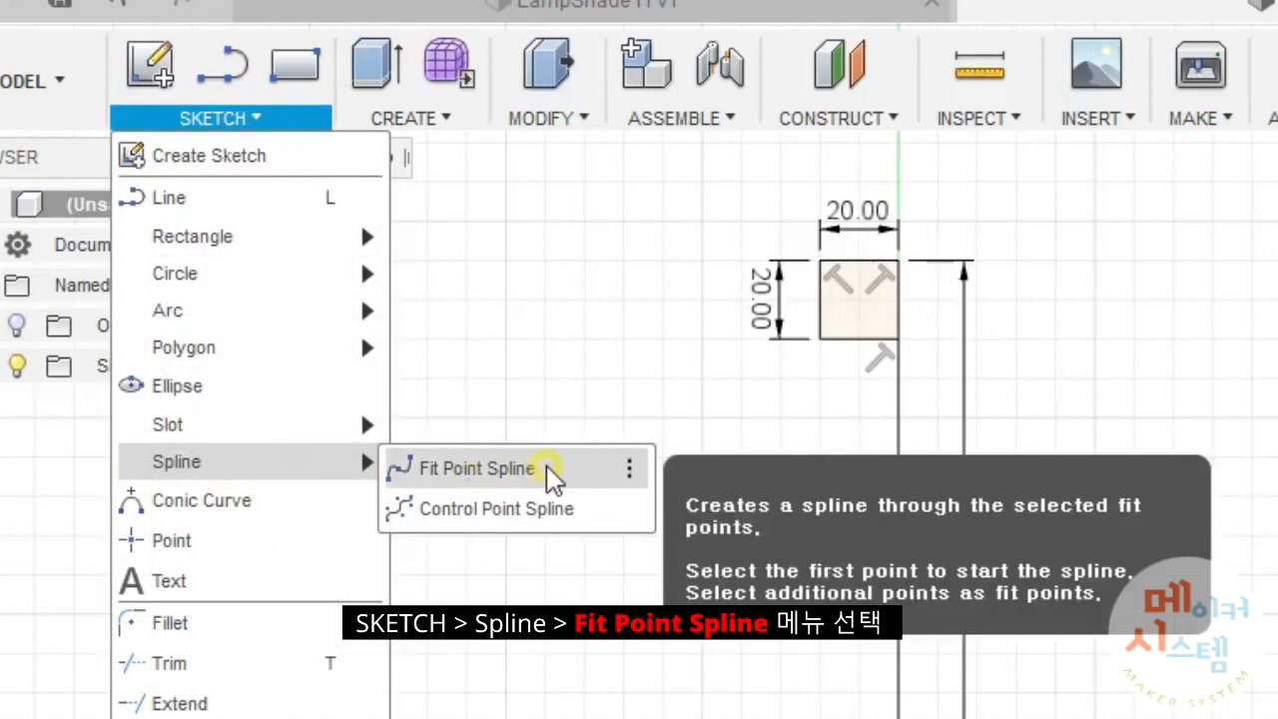
pyautogui.click(546, 466)
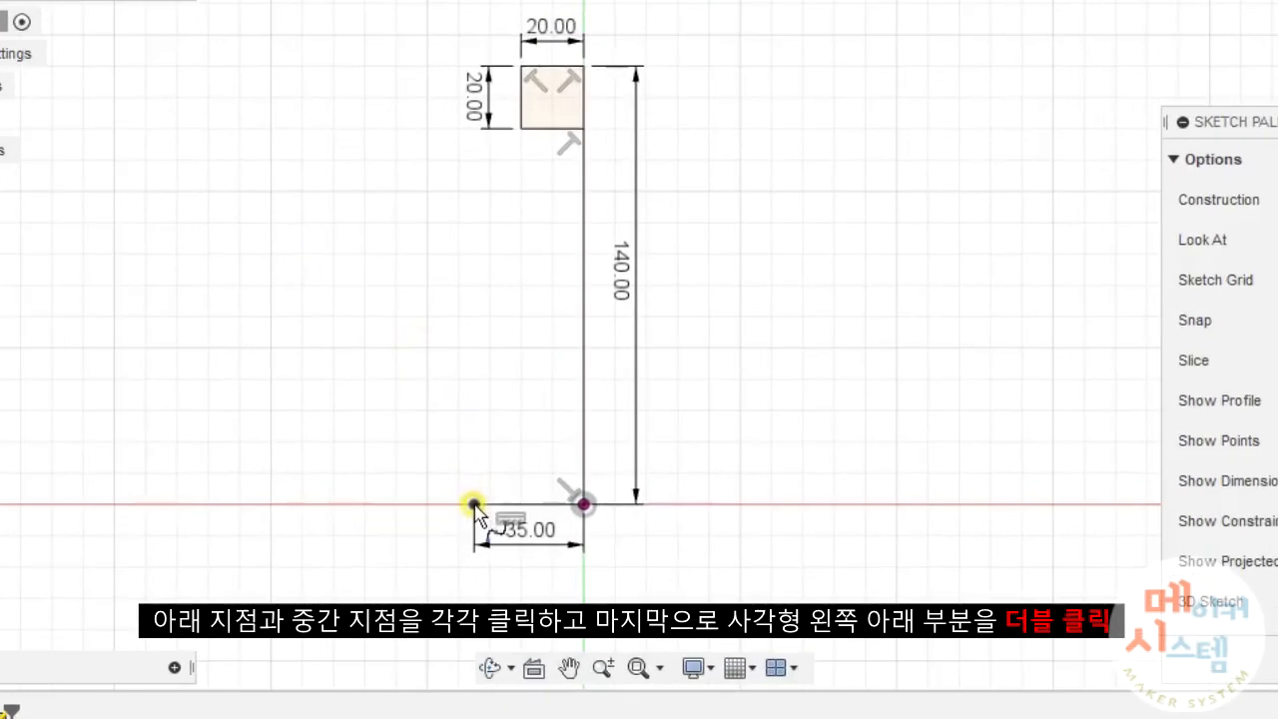
pyautogui.click(473, 504)
pyautogui.click(383, 246)
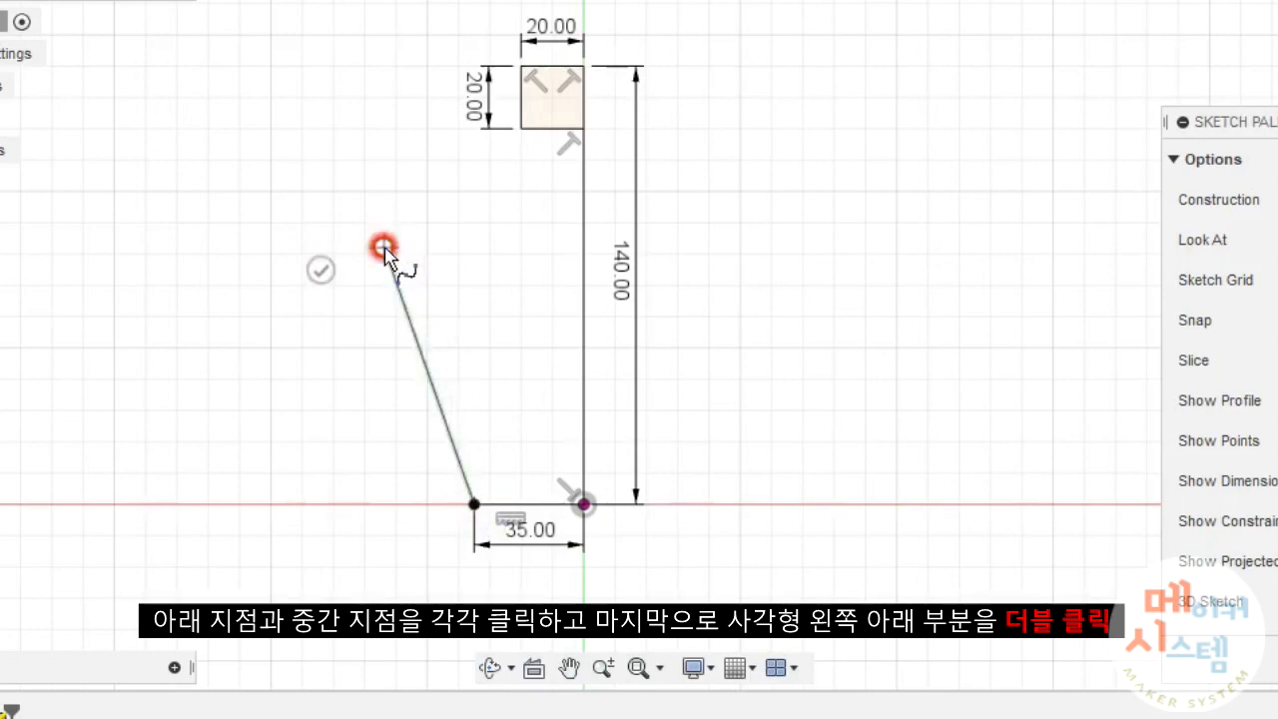
pyautogui.doubleClick(521, 130)
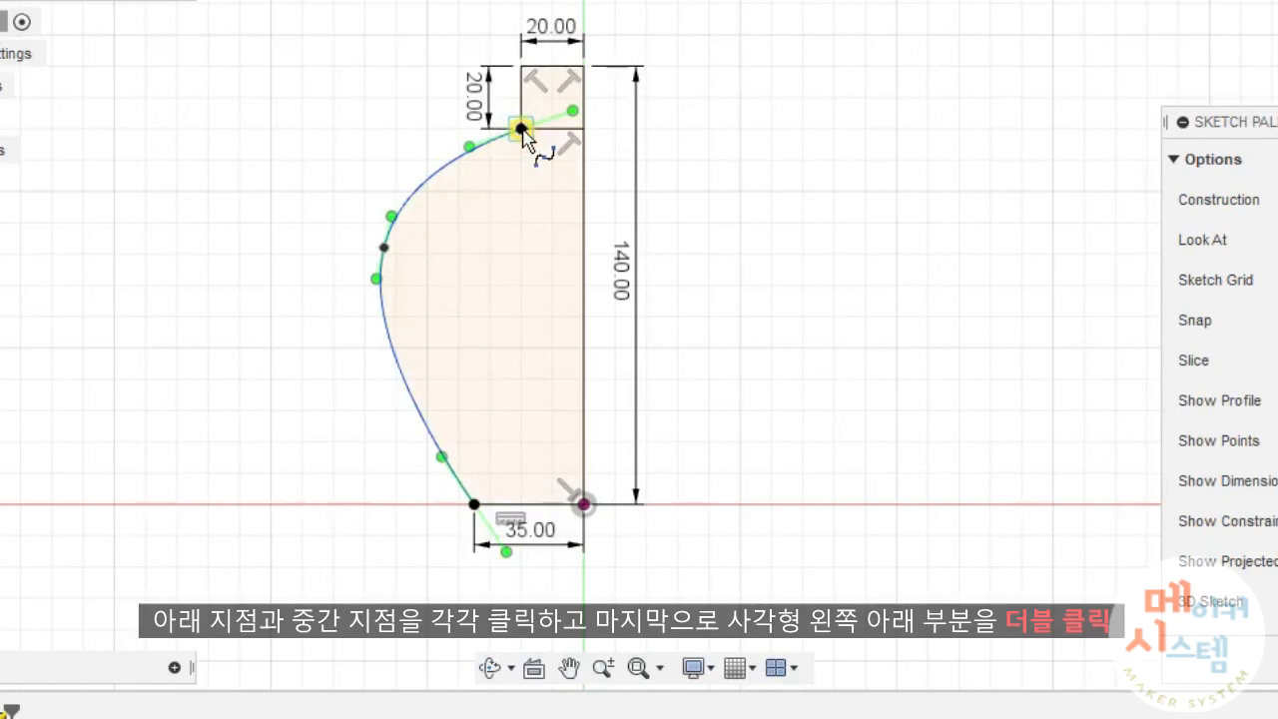
pyautogui.press('Escape')
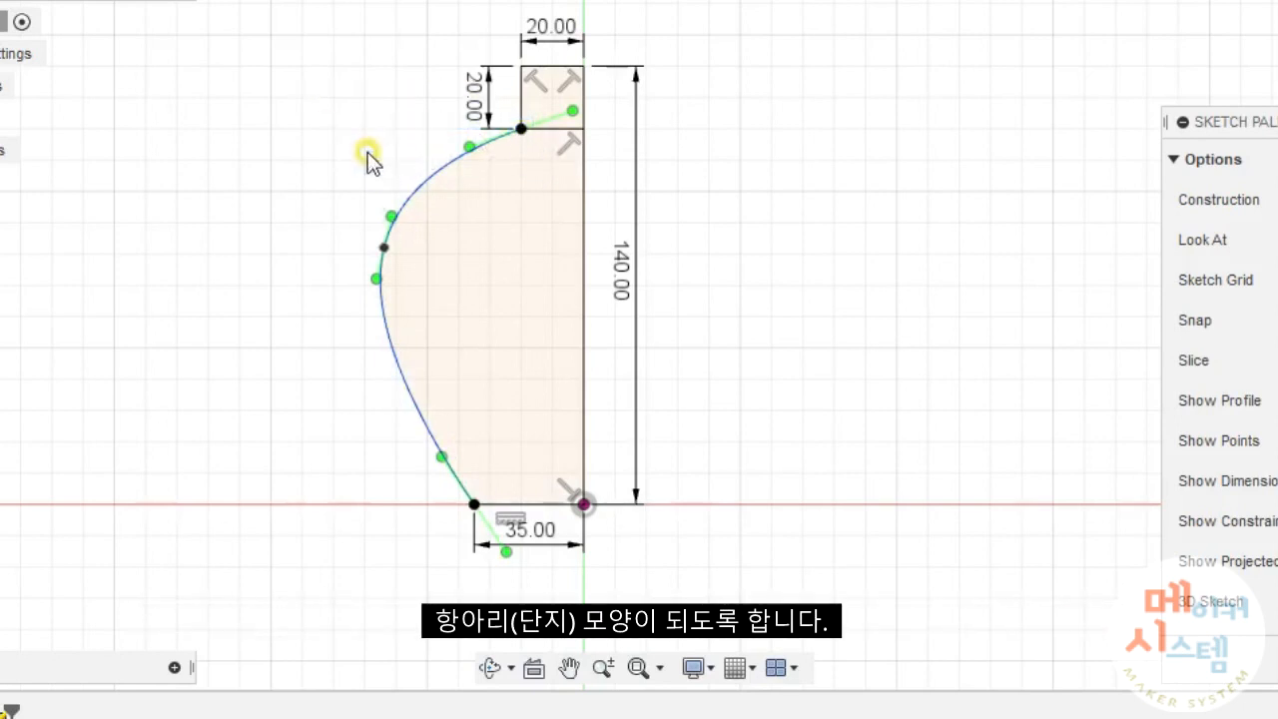
pyautogui.moveTo(393, 216)
pyautogui.mouseDown()
pyautogui.moveTo(422, 157)
pyautogui.moveTo(335, 181)
pyautogui.moveTo(388, 198)
pyautogui.moveTo(389, 212)
pyautogui.mouseUp()
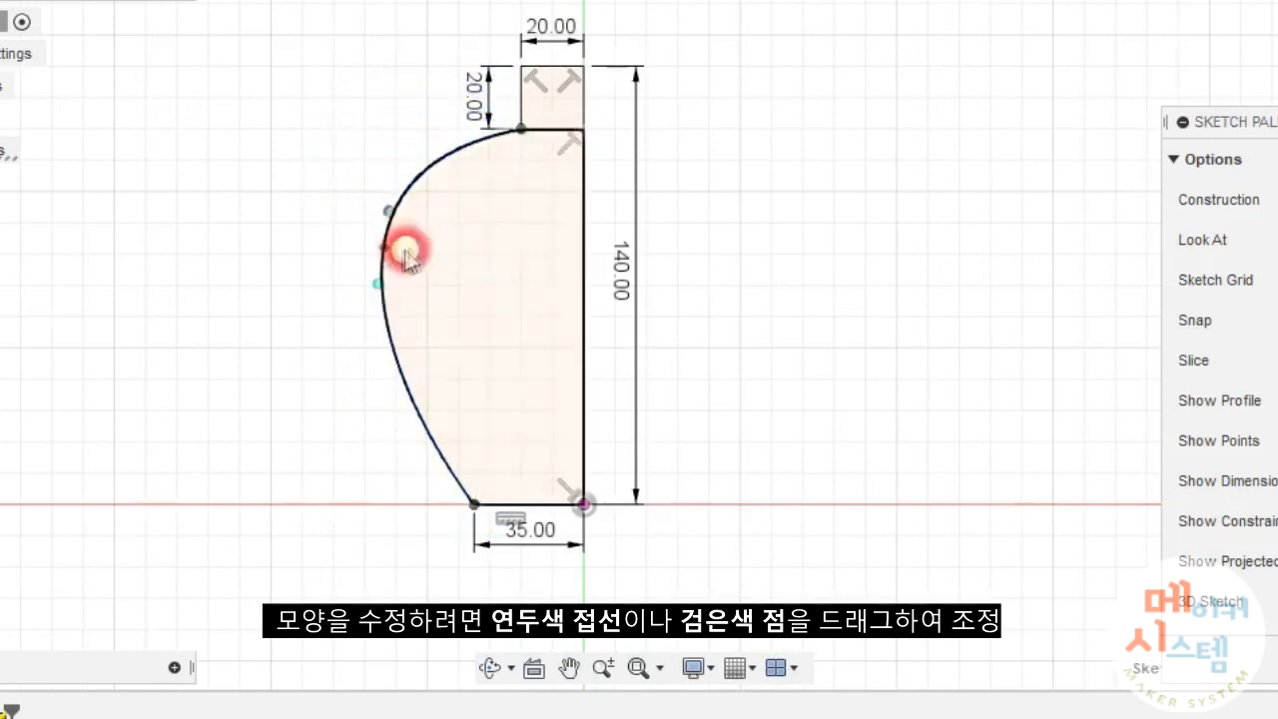
pyautogui.moveTo(384, 246)
pyautogui.mouseDown()
pyautogui.moveTo(397, 333)
pyautogui.moveTo(390, 250)
pyautogui.mouseUp()
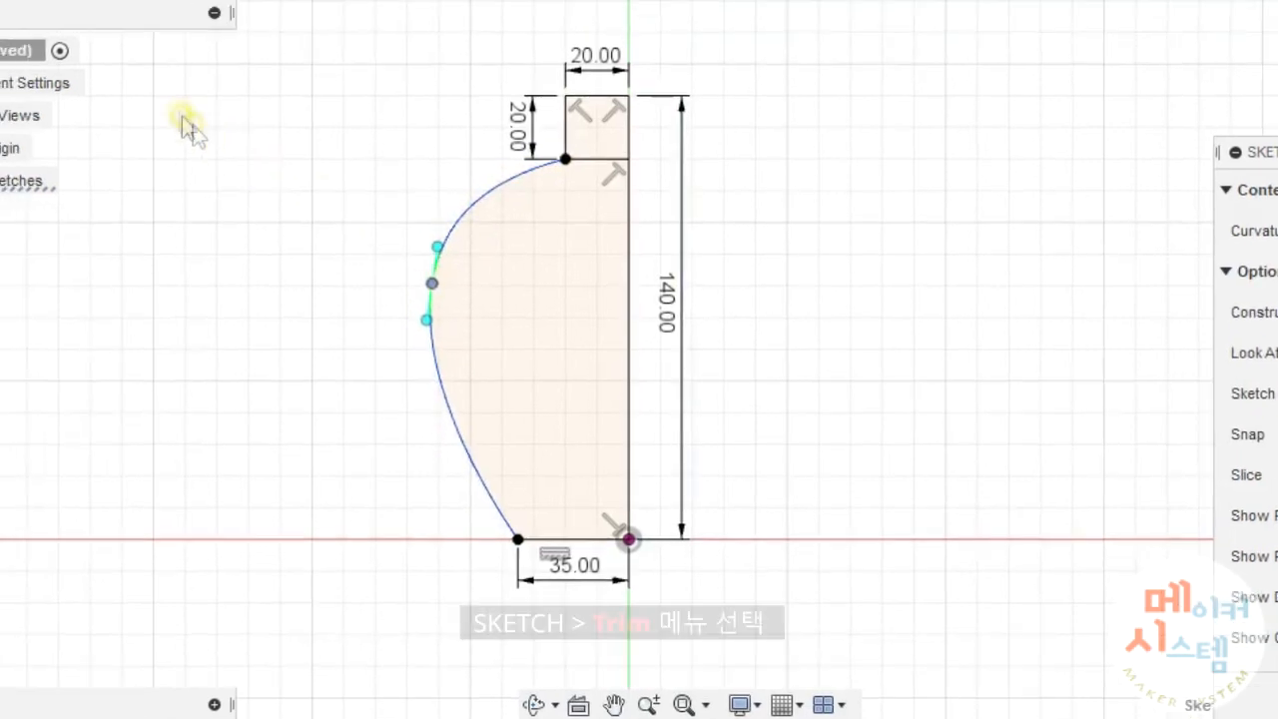
# Trim away the rectangle's bottom edge so the neck and the jar body form one profile.
pyautogui.click(265, 92)
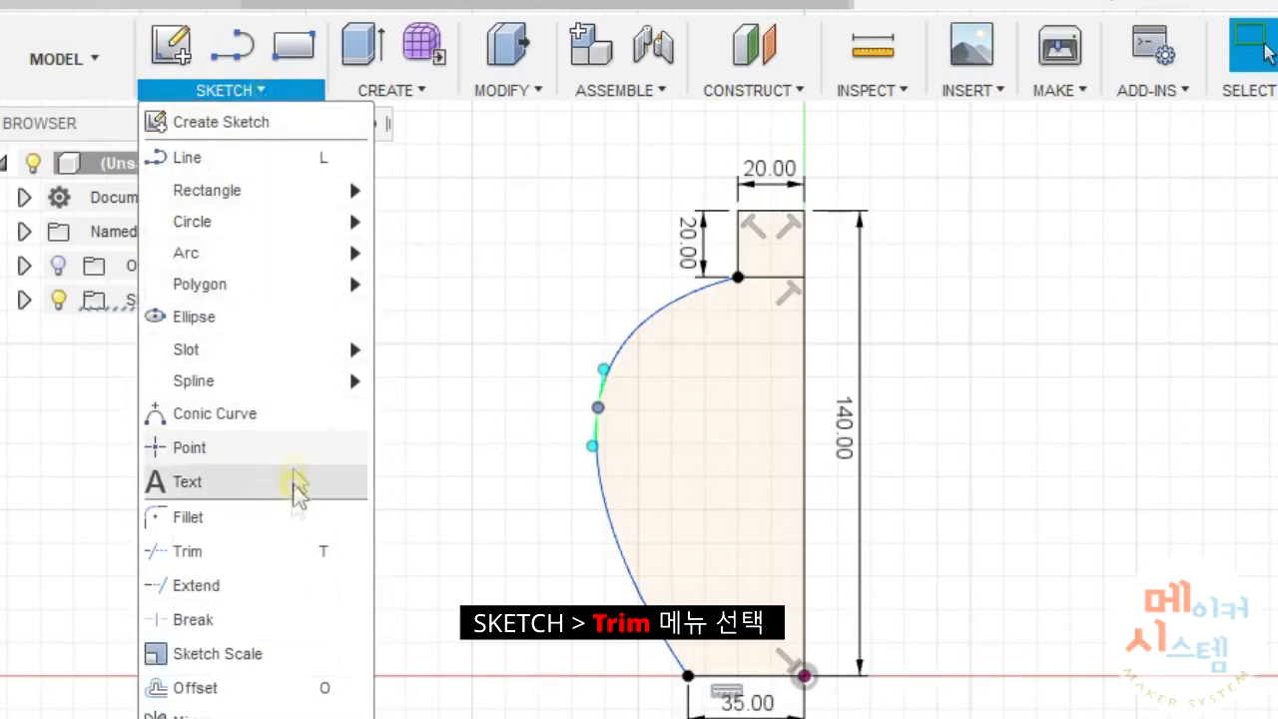
pyautogui.click(276, 565)
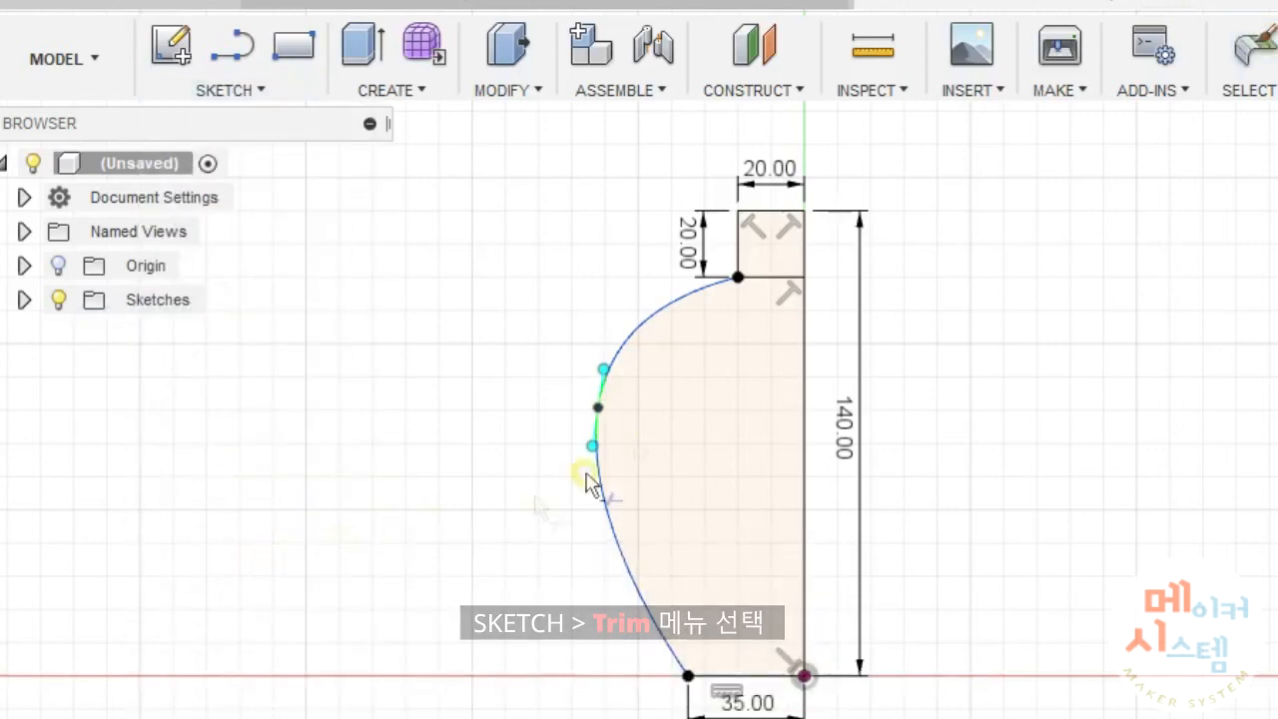
pyautogui.click(764, 281)
# Add a 10 mm sketch fillet at the corner where the neck's outer edge meets the spline.
pyautogui.scroll(3, 767, 289)
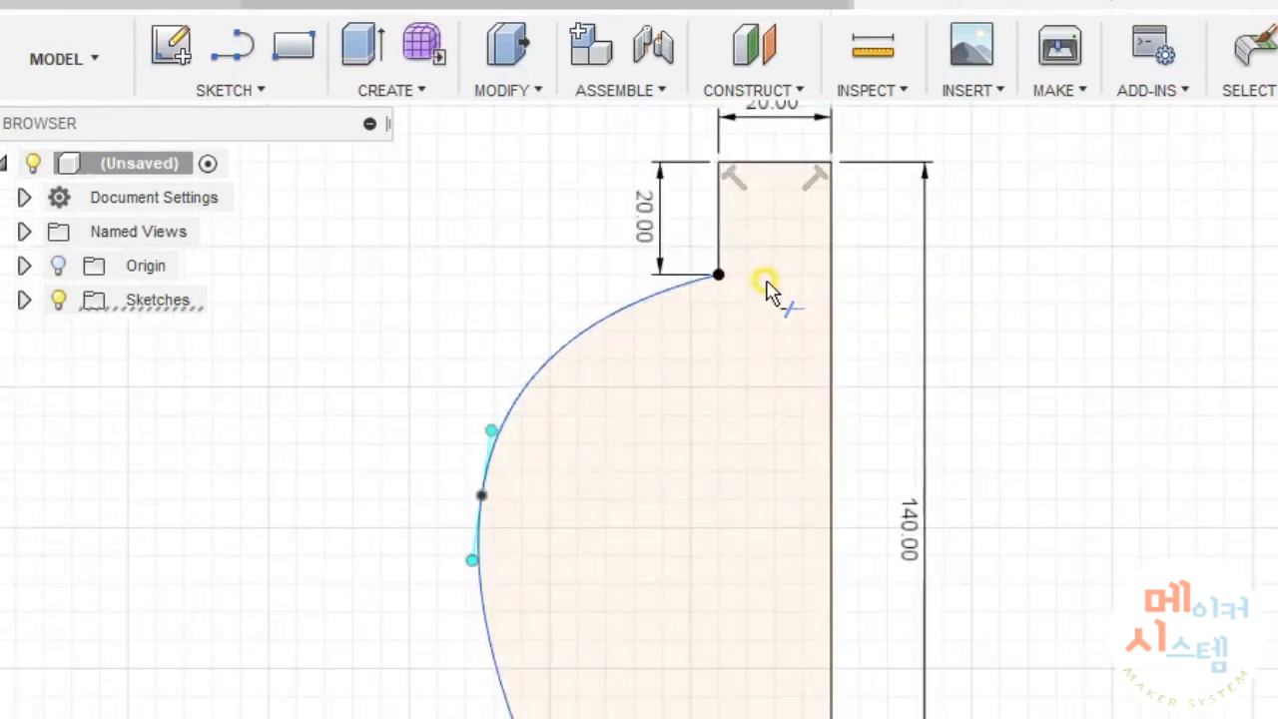
pyautogui.click(284, 94)
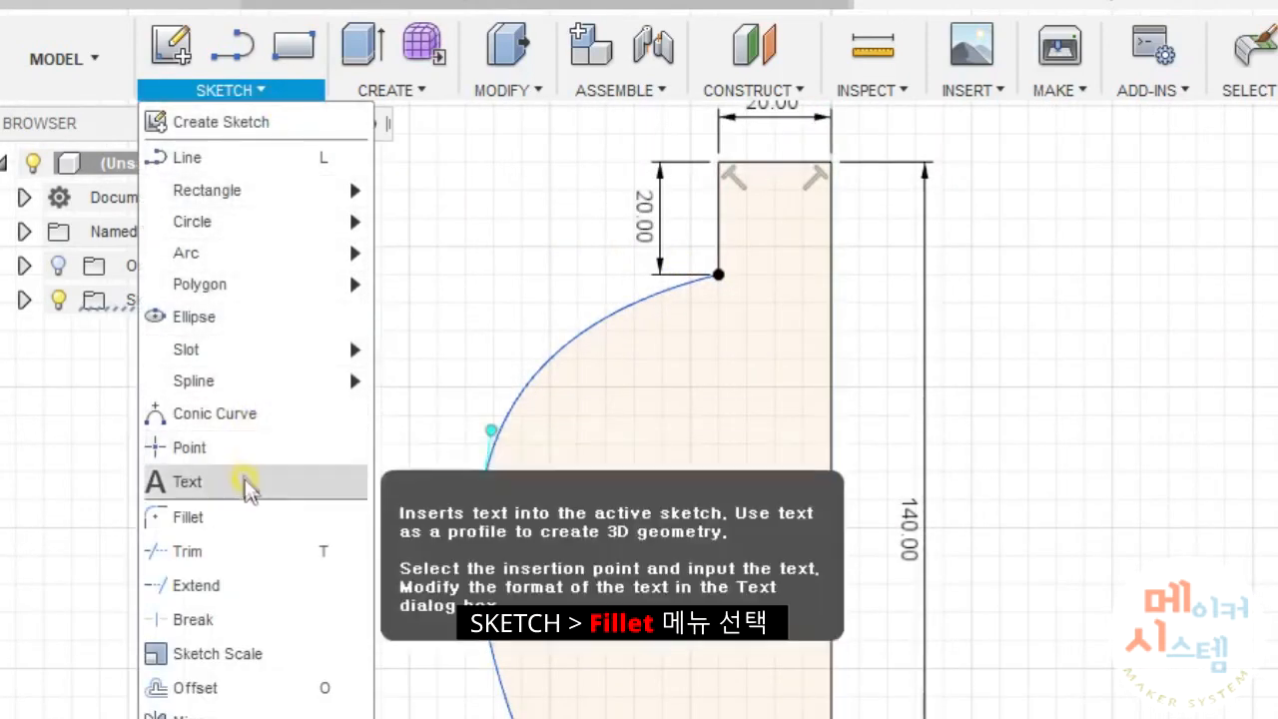
pyautogui.click(244, 517)
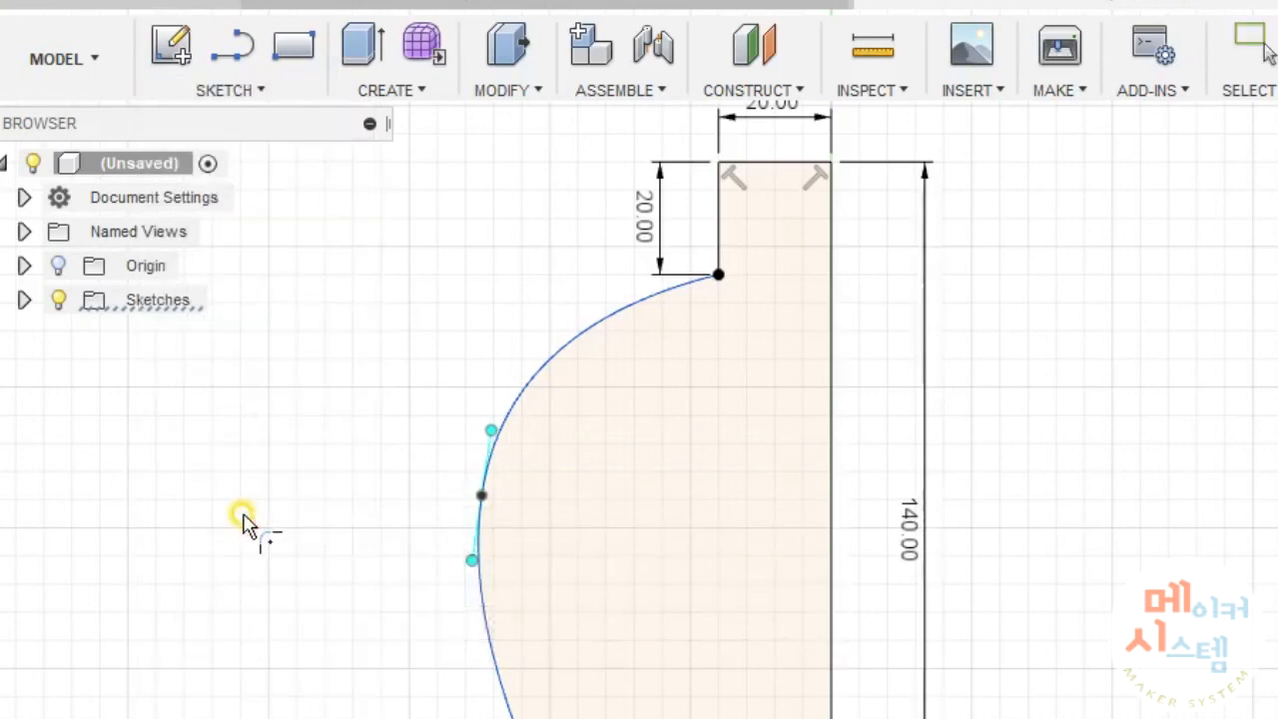
pyautogui.click(718, 276)
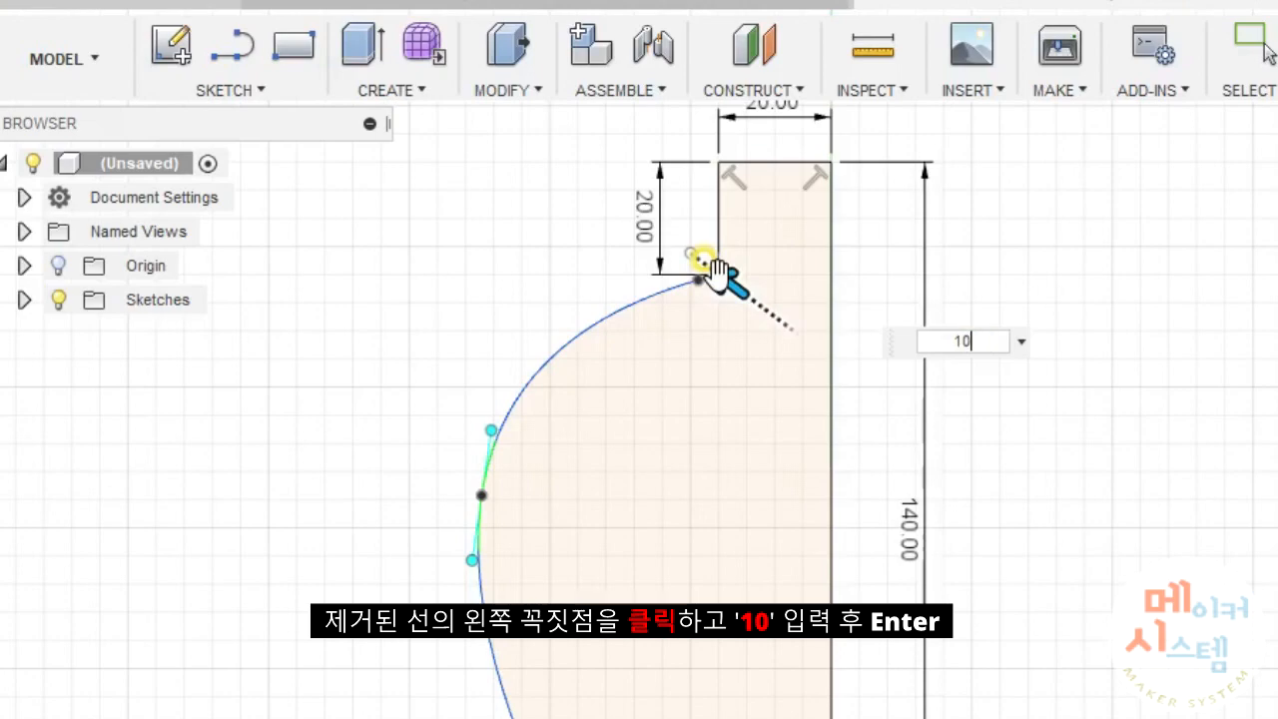
pyautogui.press('Return')
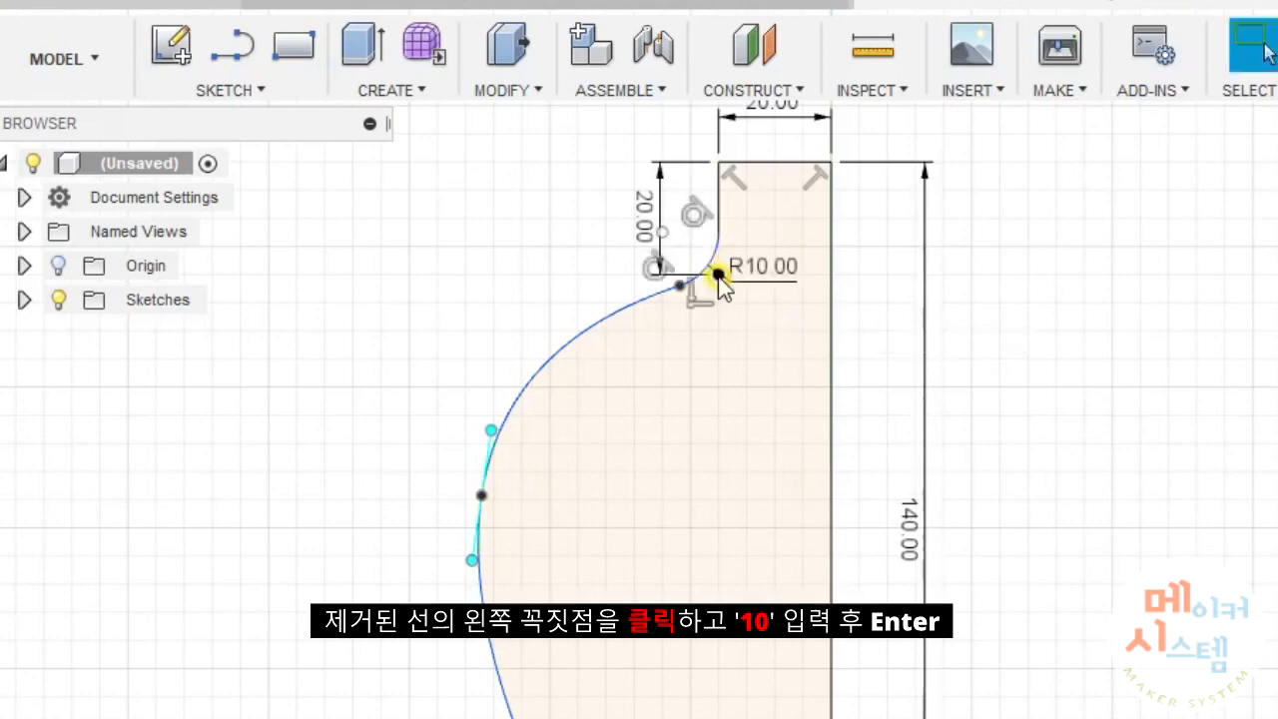
# Revolve the closed jar profile 360 degrees around its long vertical line as a new body.
pyautogui.scroll(-3, 761, 330)
pyautogui.moveTo(933, 363); pyautogui.dragTo(933, 323, button='middle')
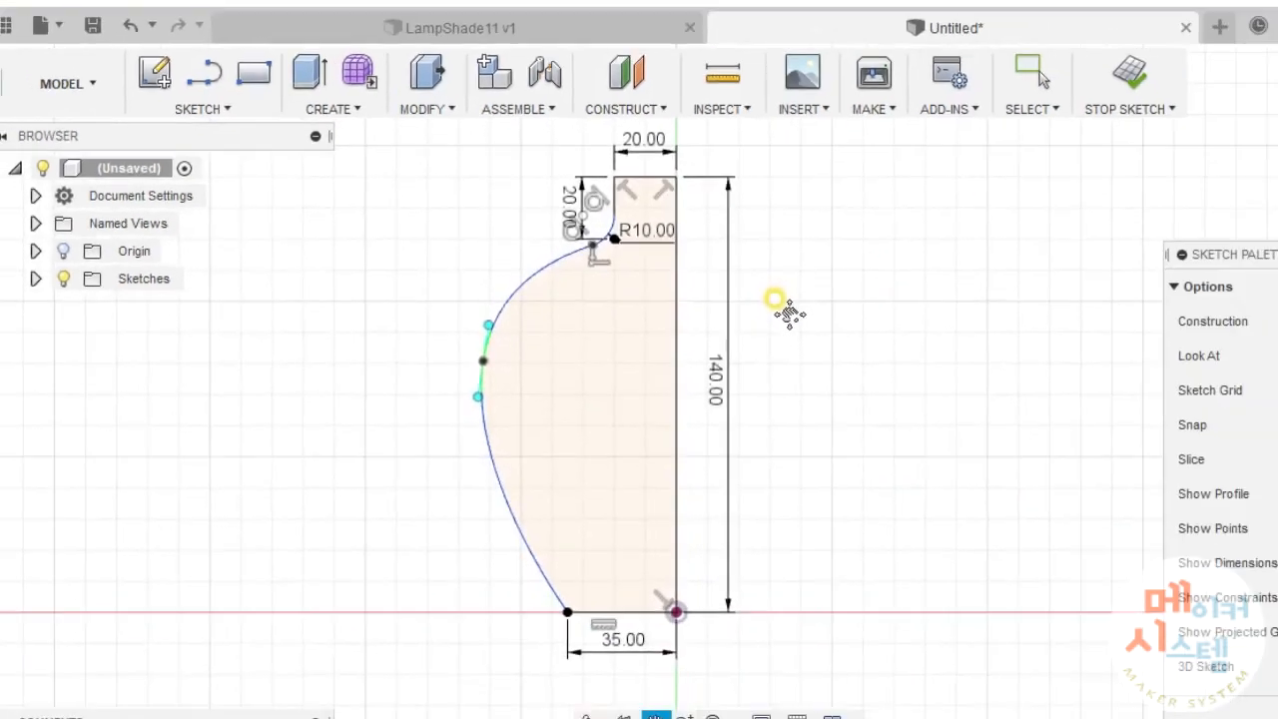
pyautogui.scroll(-2, 806, 329)
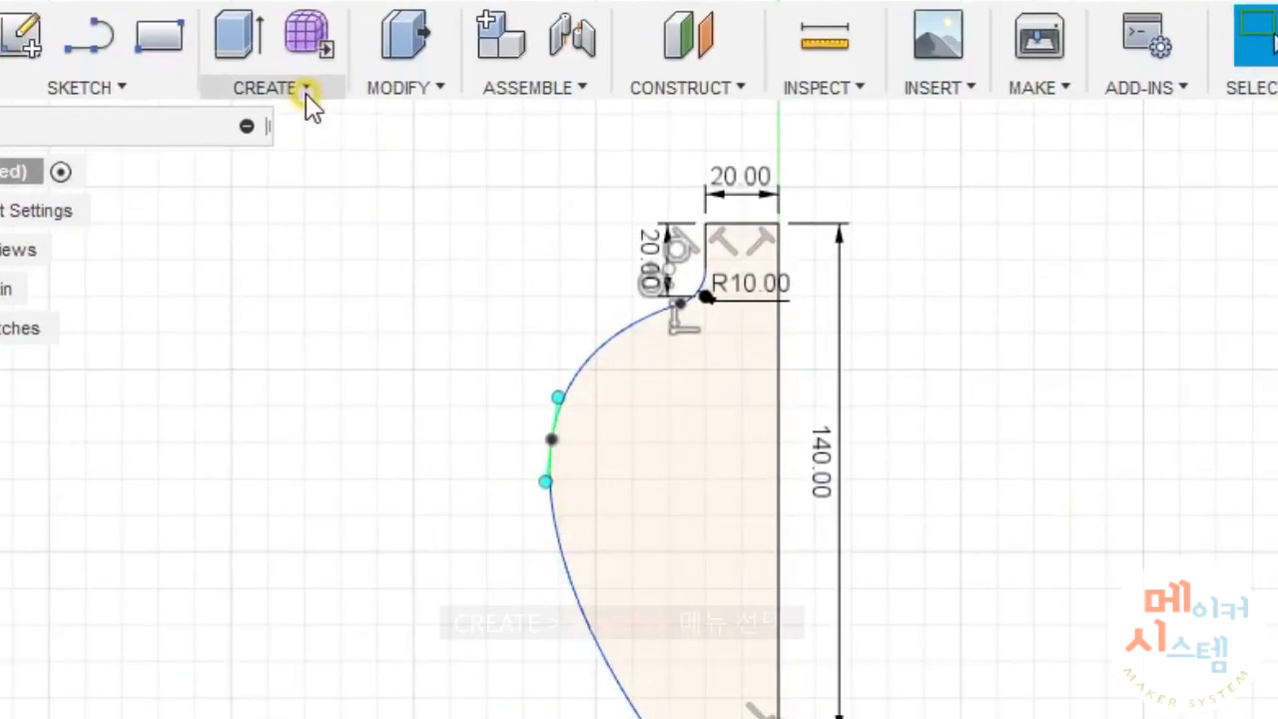
pyautogui.click(313, 121)
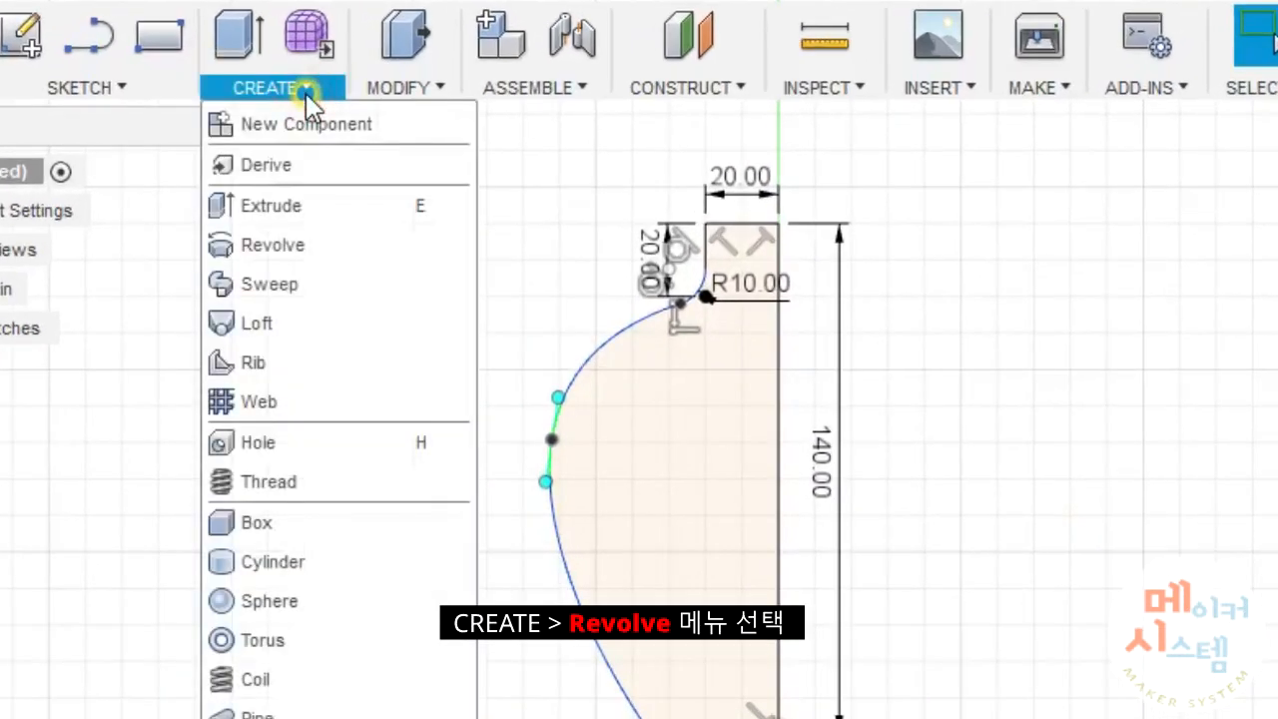
pyautogui.click(301, 249)
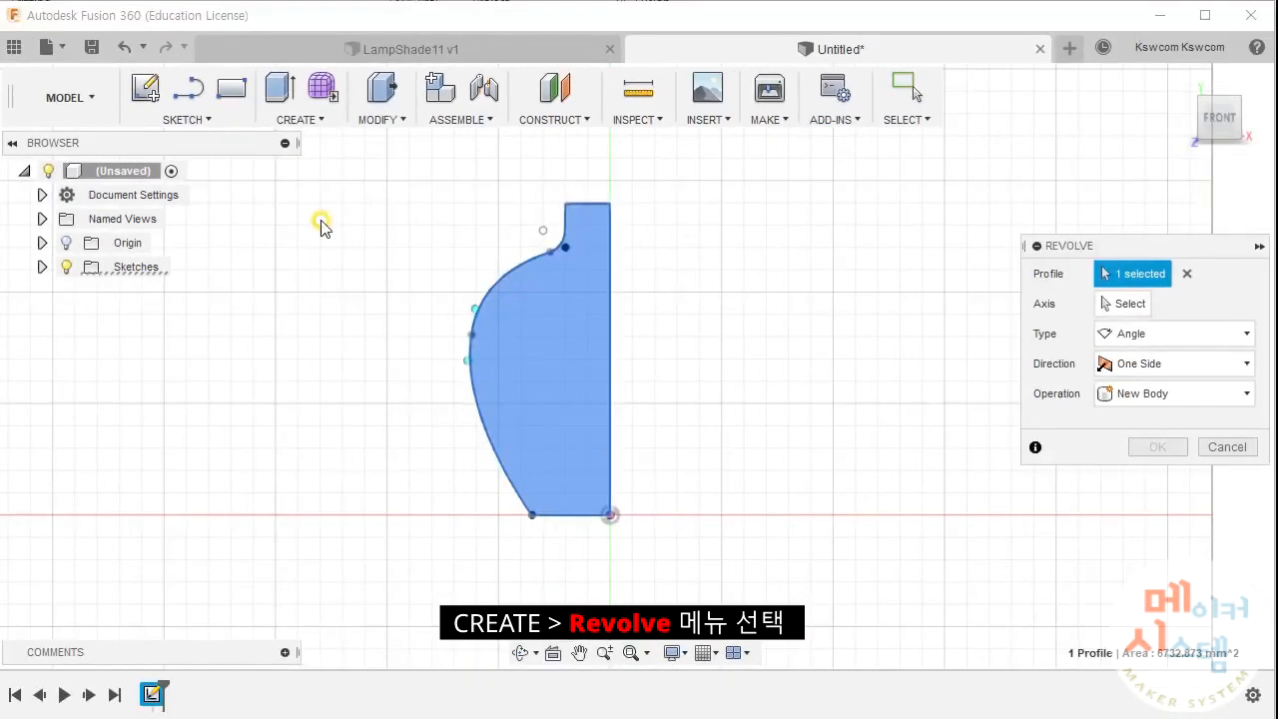
pyautogui.moveTo(1161, 122)
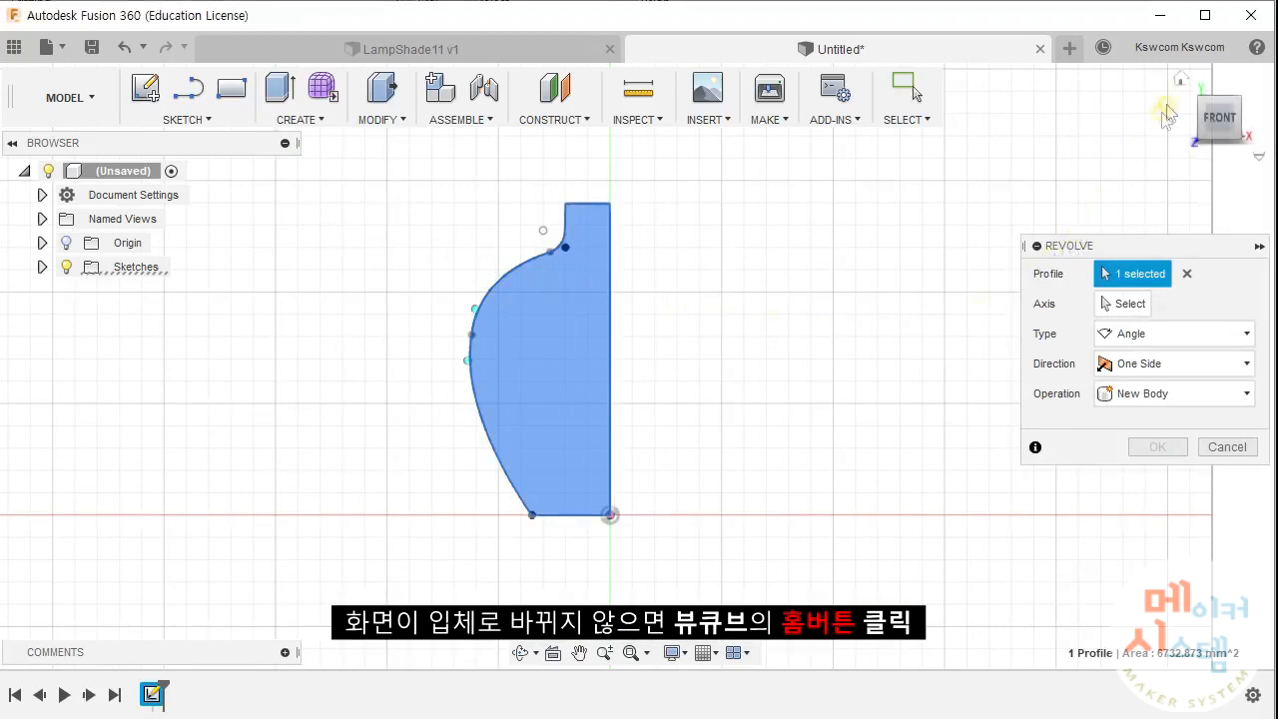
pyautogui.click(1180, 80)
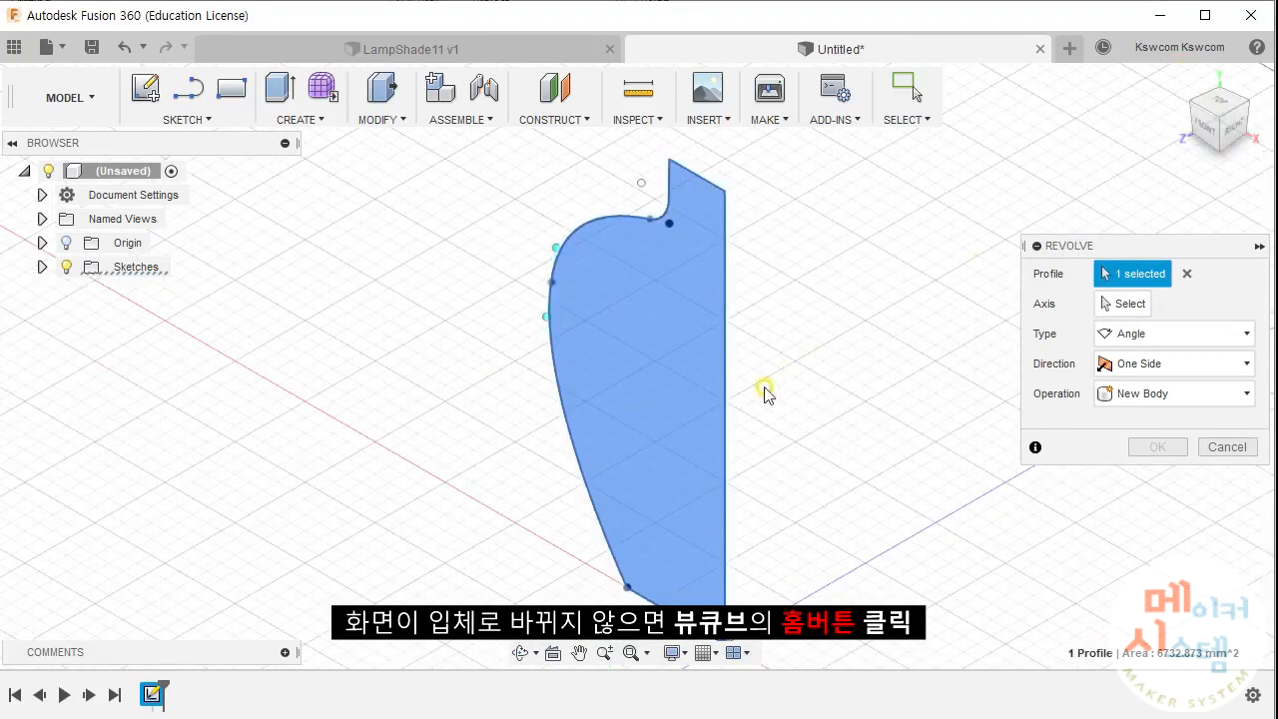
pyautogui.moveTo(1140, 250); pyautogui.dragTo(905, 246)
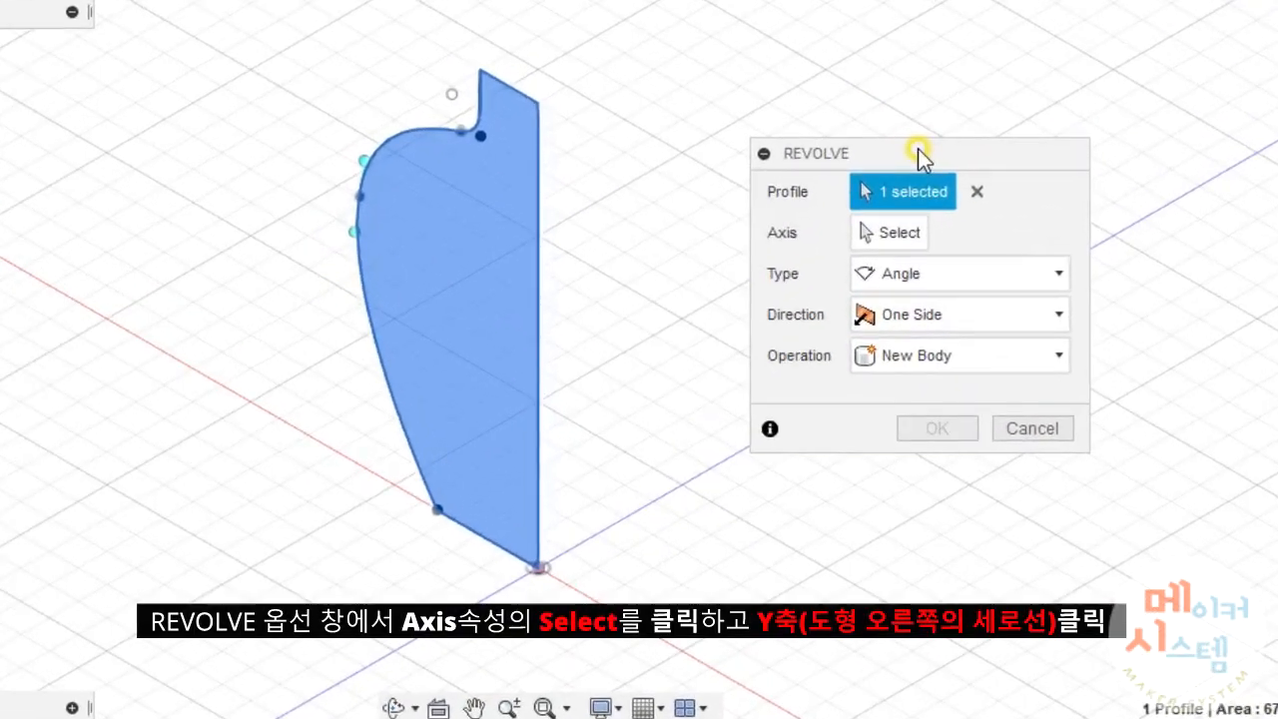
pyautogui.click(890, 235)
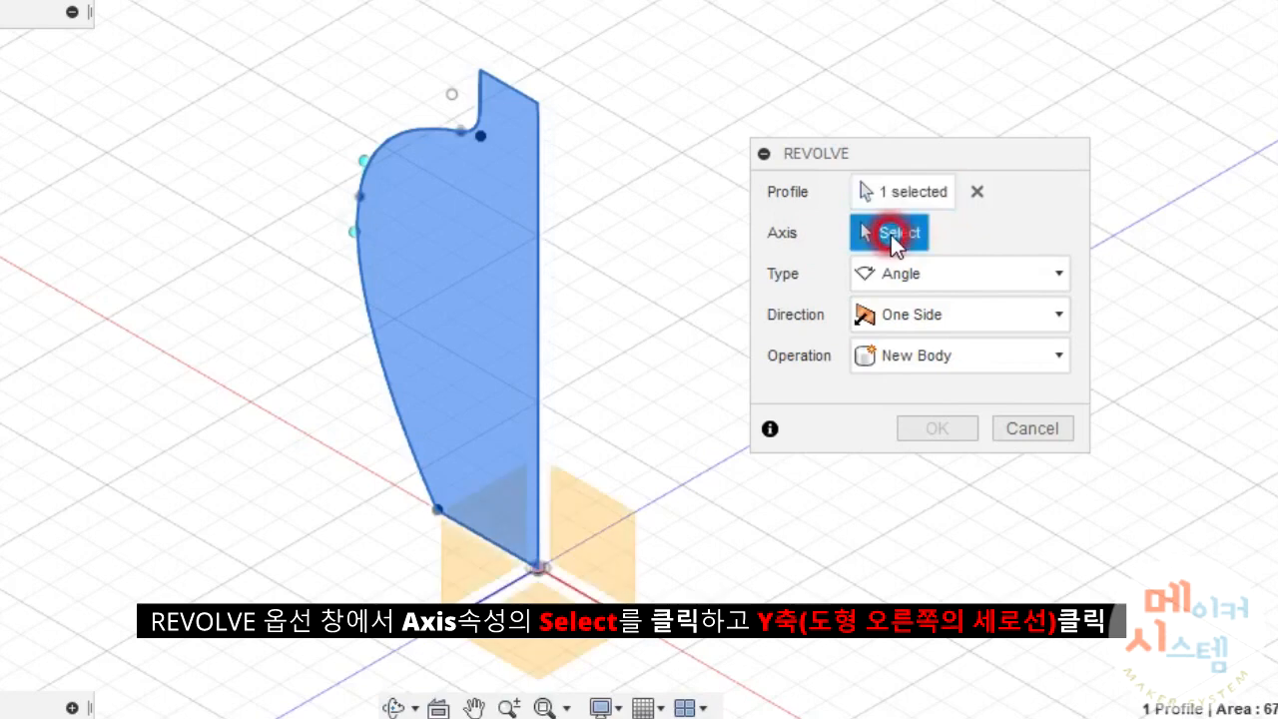
pyautogui.click(537, 377)
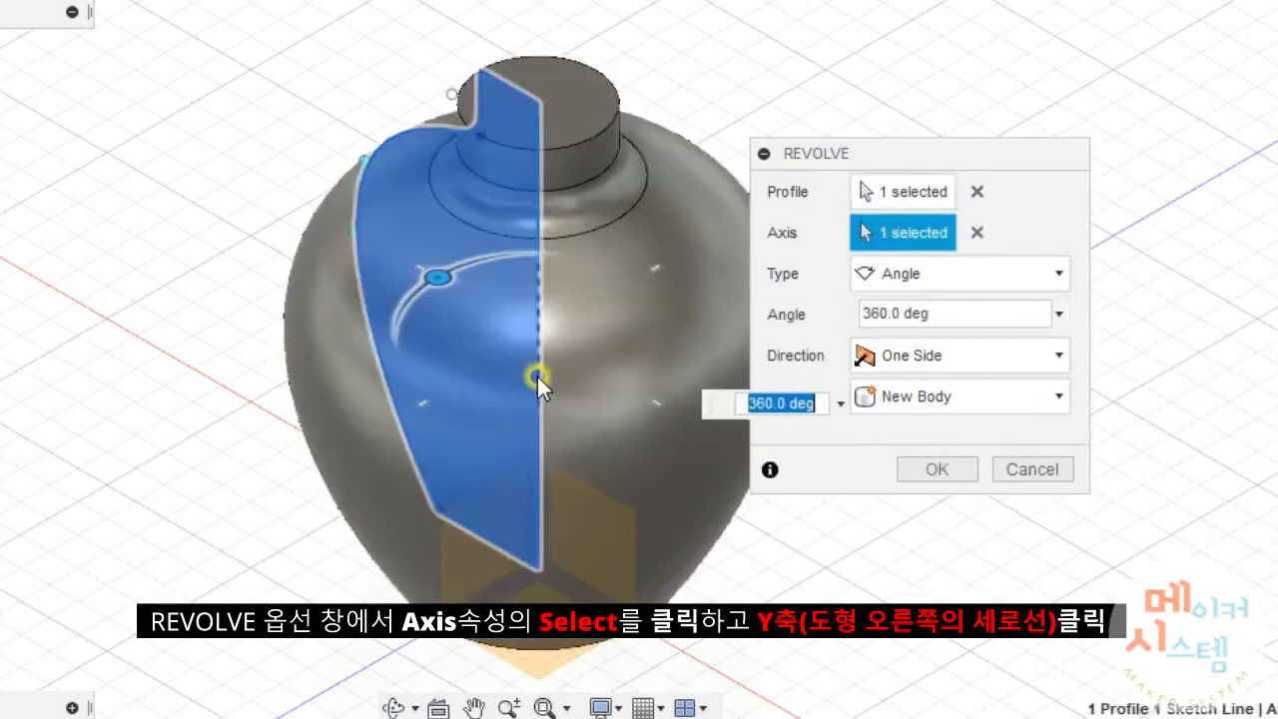
pyautogui.moveTo(878, 162); pyautogui.dragTo(974, 167)
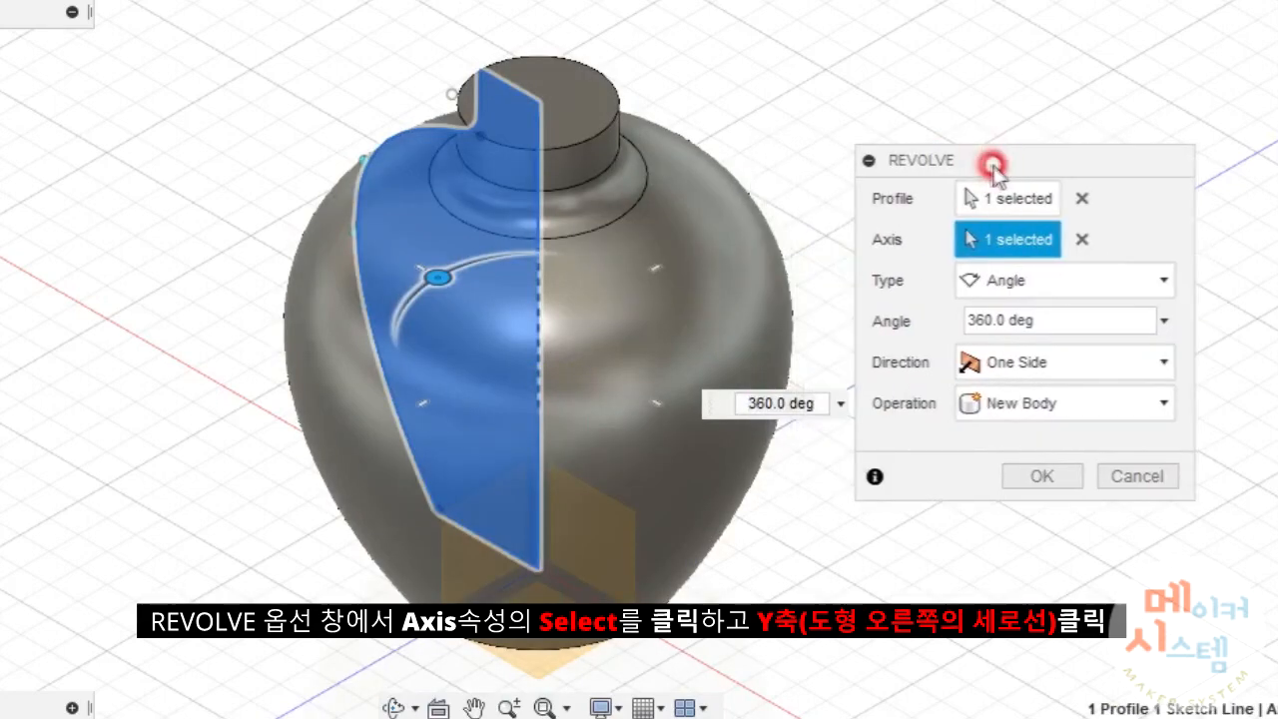
pyautogui.click(1033, 478)
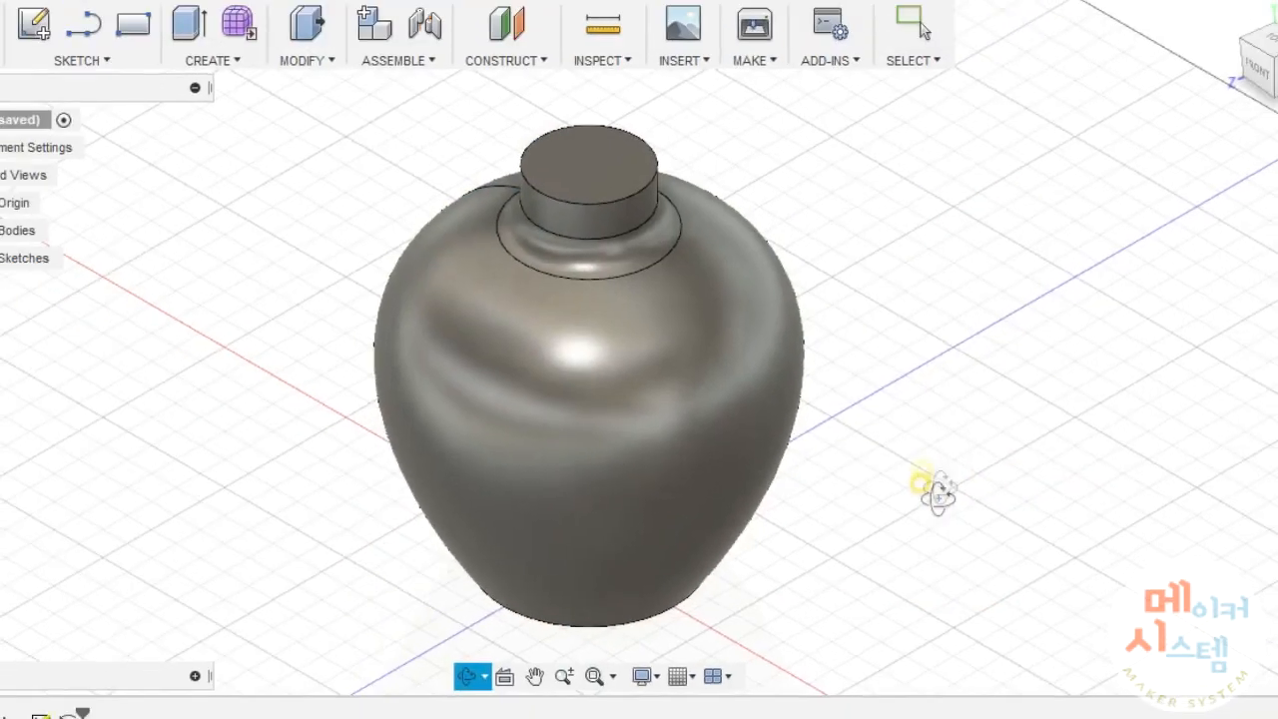
pyautogui.keyDown('shift'); pyautogui.moveTo(947, 485); pyautogui.dragTo(974, 418, button='middle'); pyautogui.keyUp('shift')
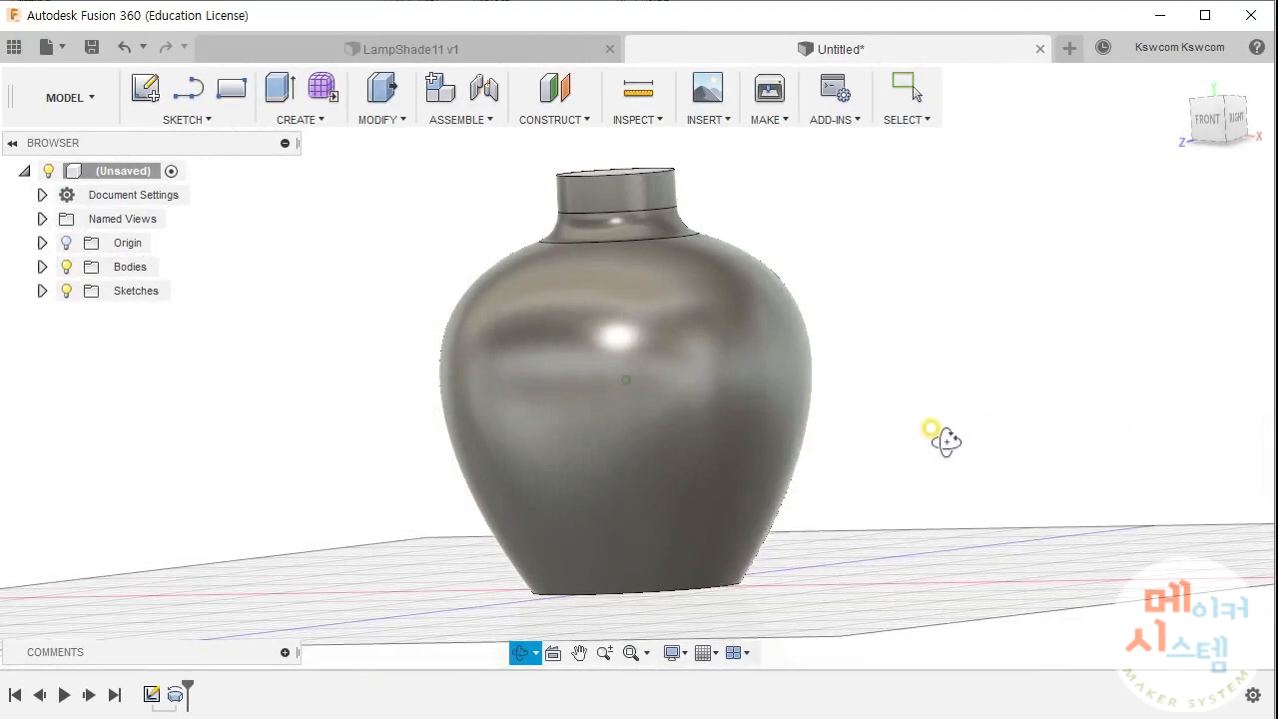
# Create an offset construction plane at -25 mm from the top face of the jar's neck.
pyautogui.moveTo(947, 440); pyautogui.dragTo(928, 490)
pyautogui.press('Escape')
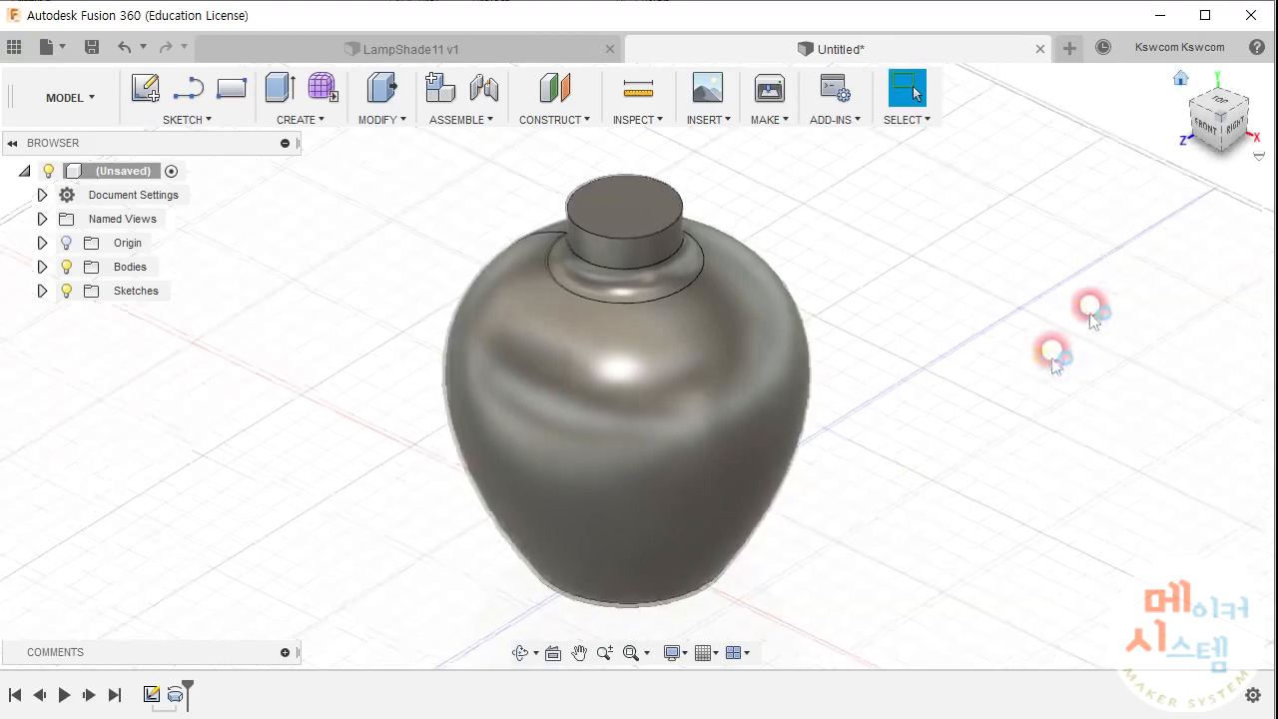
pyautogui.keyDown('shift'); pyautogui.moveTo(1054, 359); pyautogui.dragTo(920, 419, button='middle'); pyautogui.keyUp('shift')
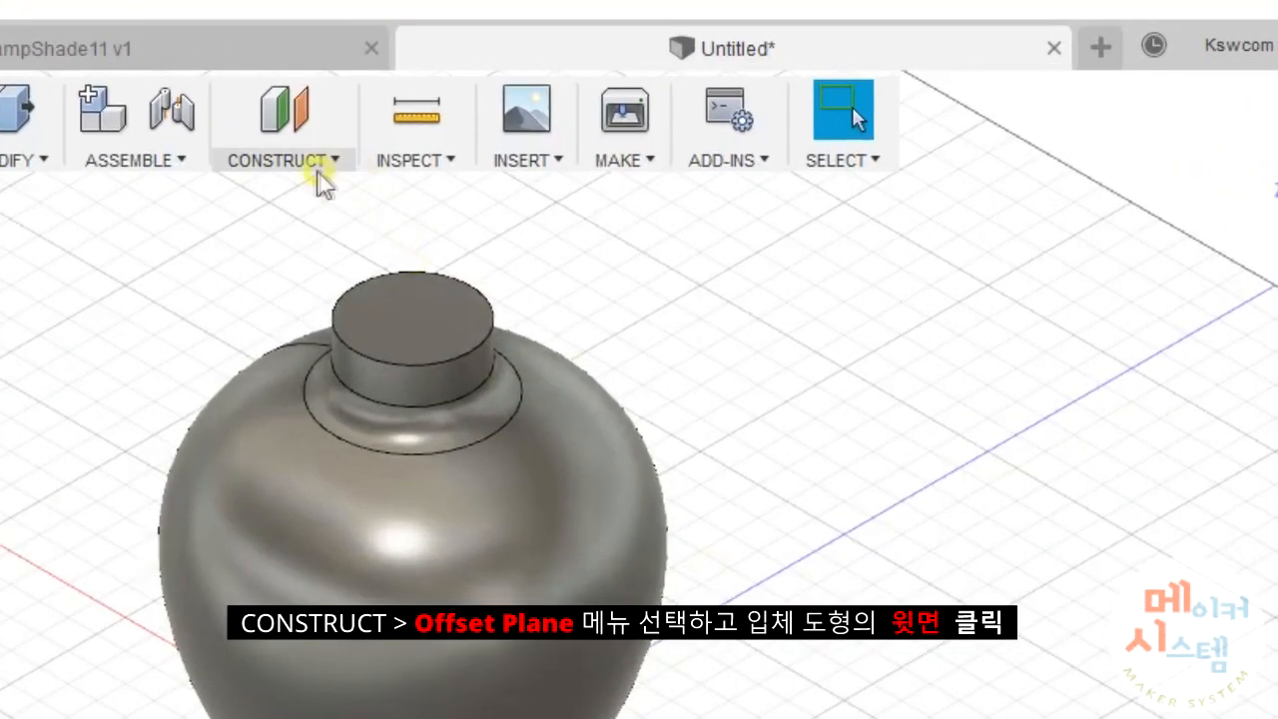
pyautogui.click(572, 124)
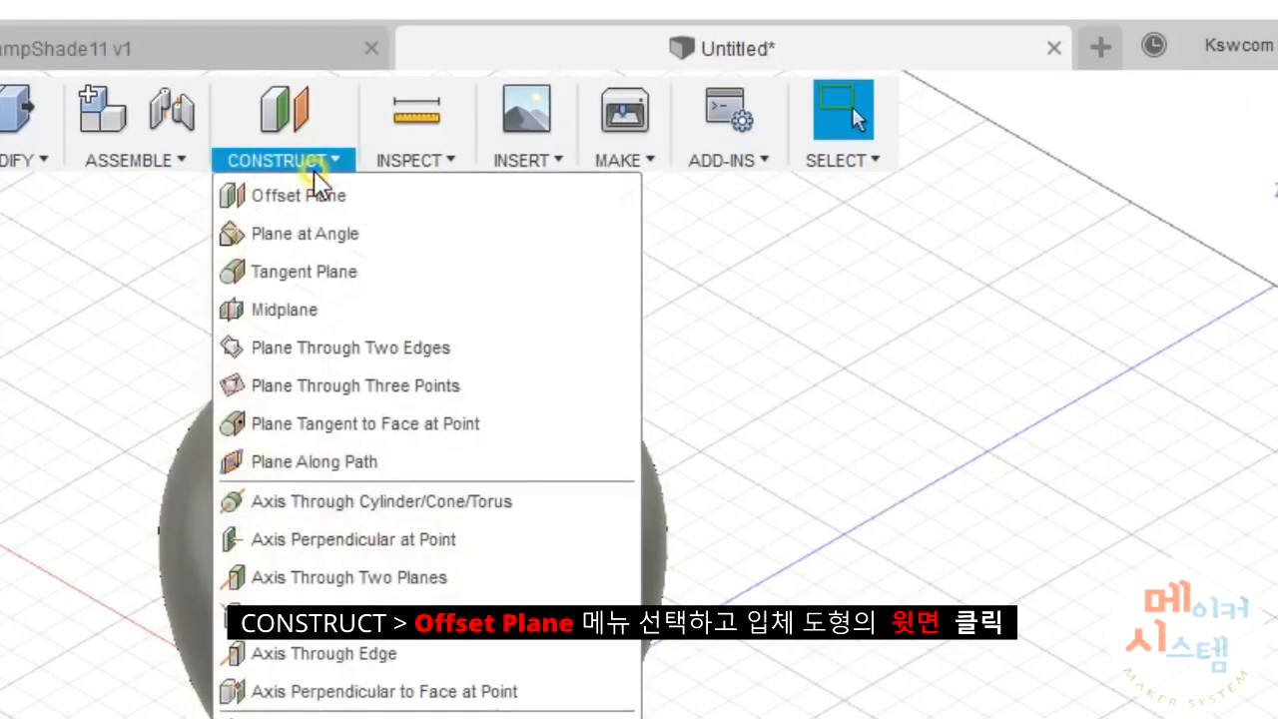
pyautogui.click(298, 196)
pyautogui.click(408, 330)
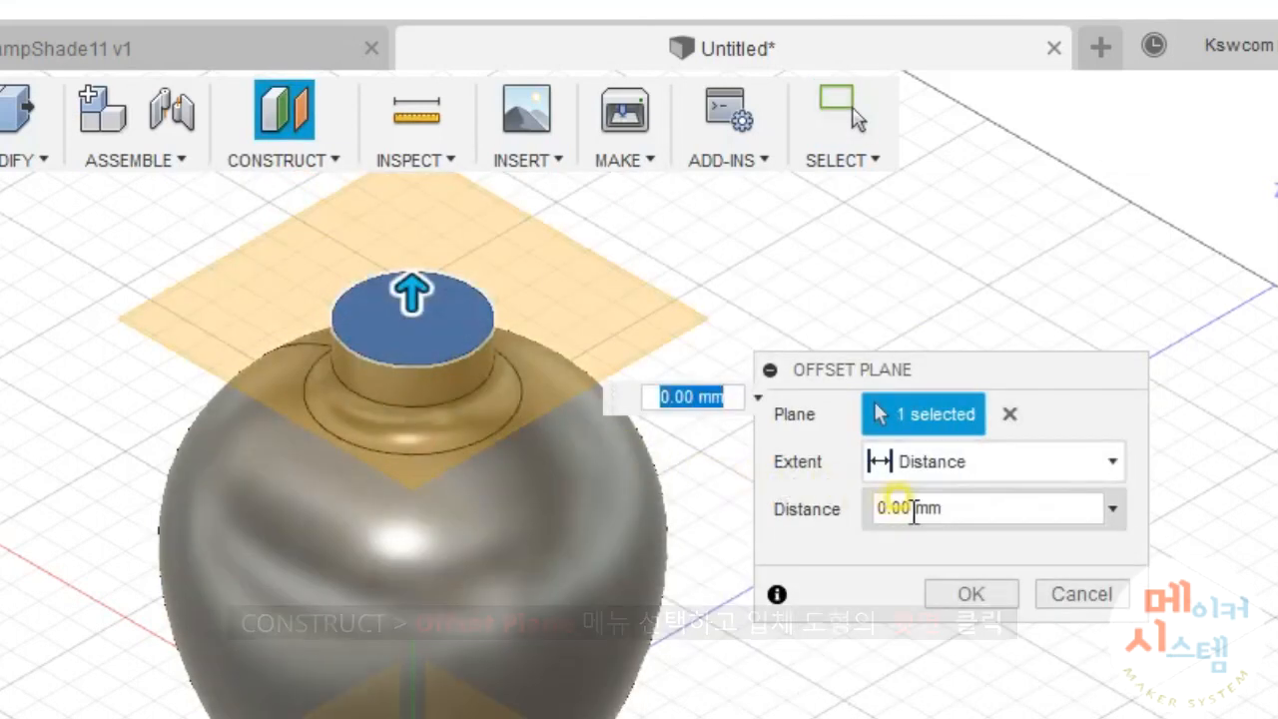
pyautogui.doubleClick(874, 508)
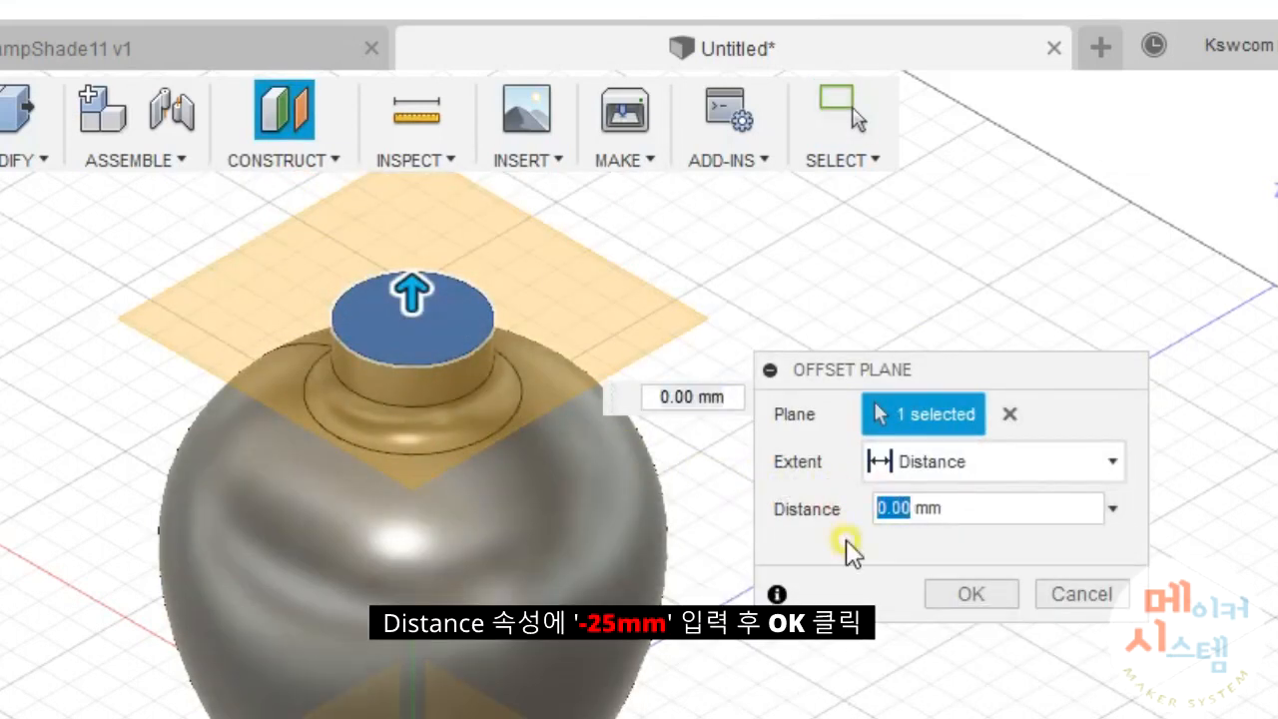
pyautogui.write('-25')
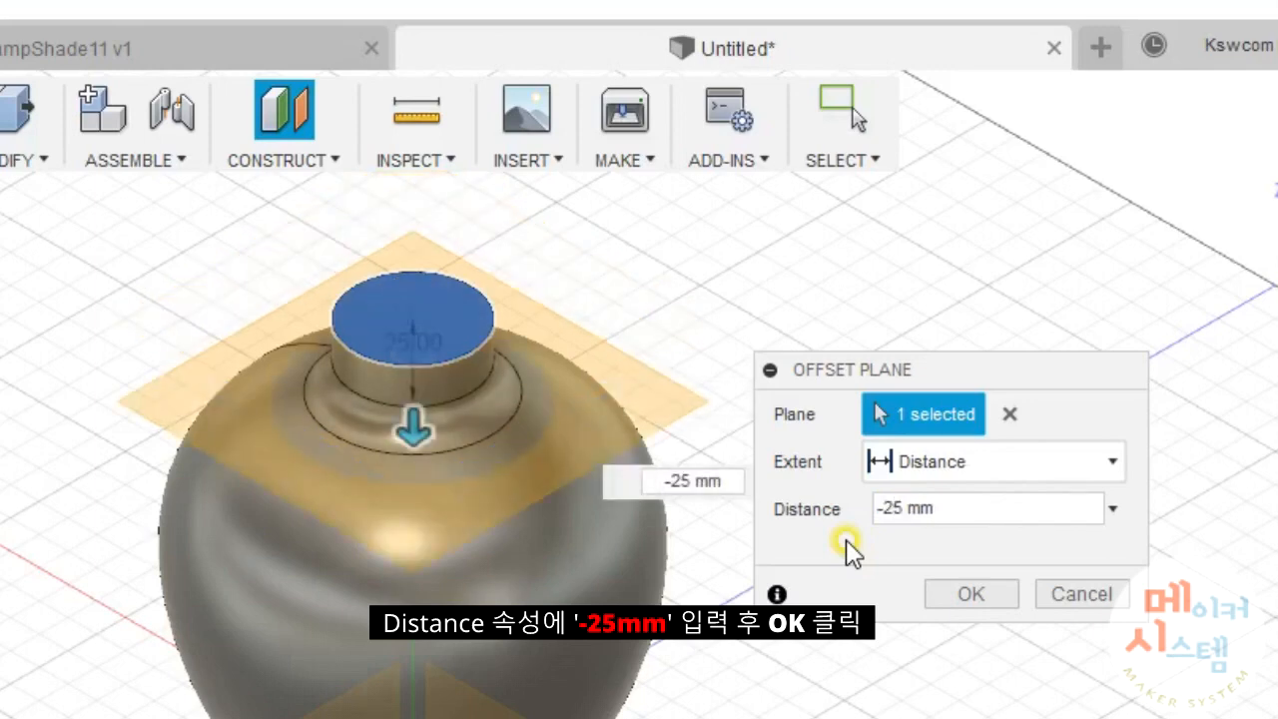
pyautogui.click(969, 596)
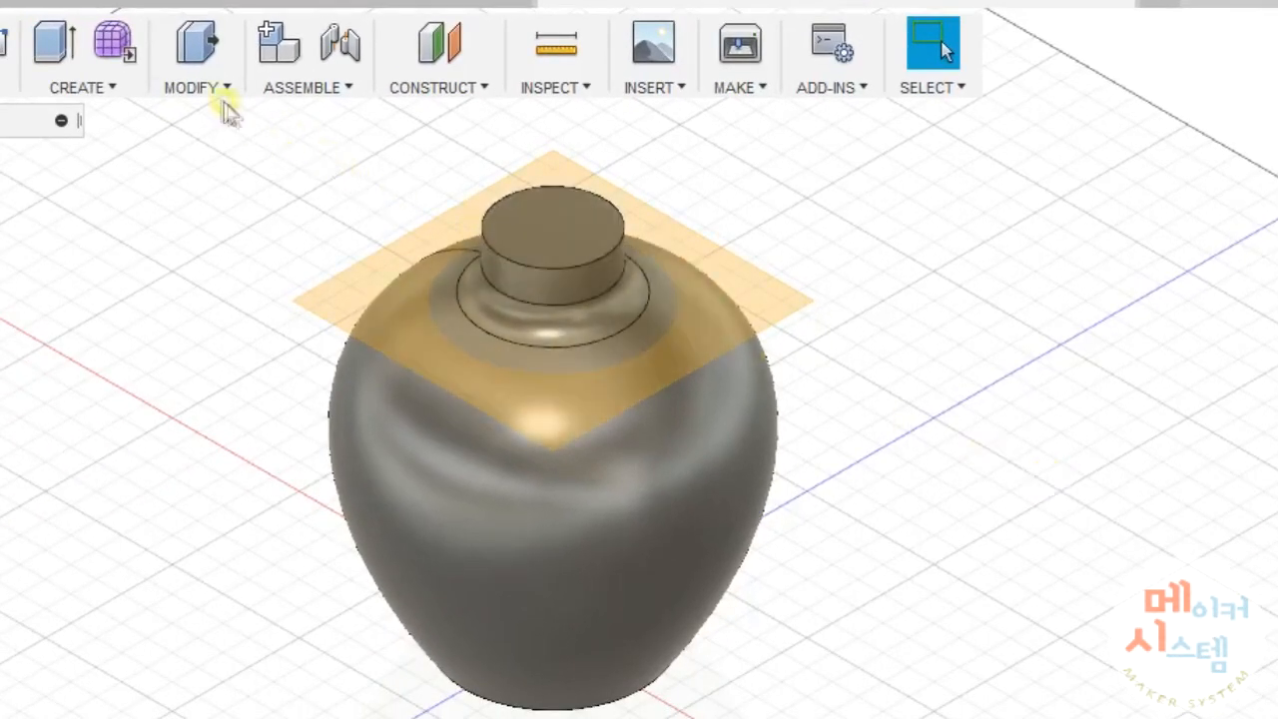
# Split the jar body into two bodies using the new offset plane as the splitting tool.
pyautogui.click(128, 121)
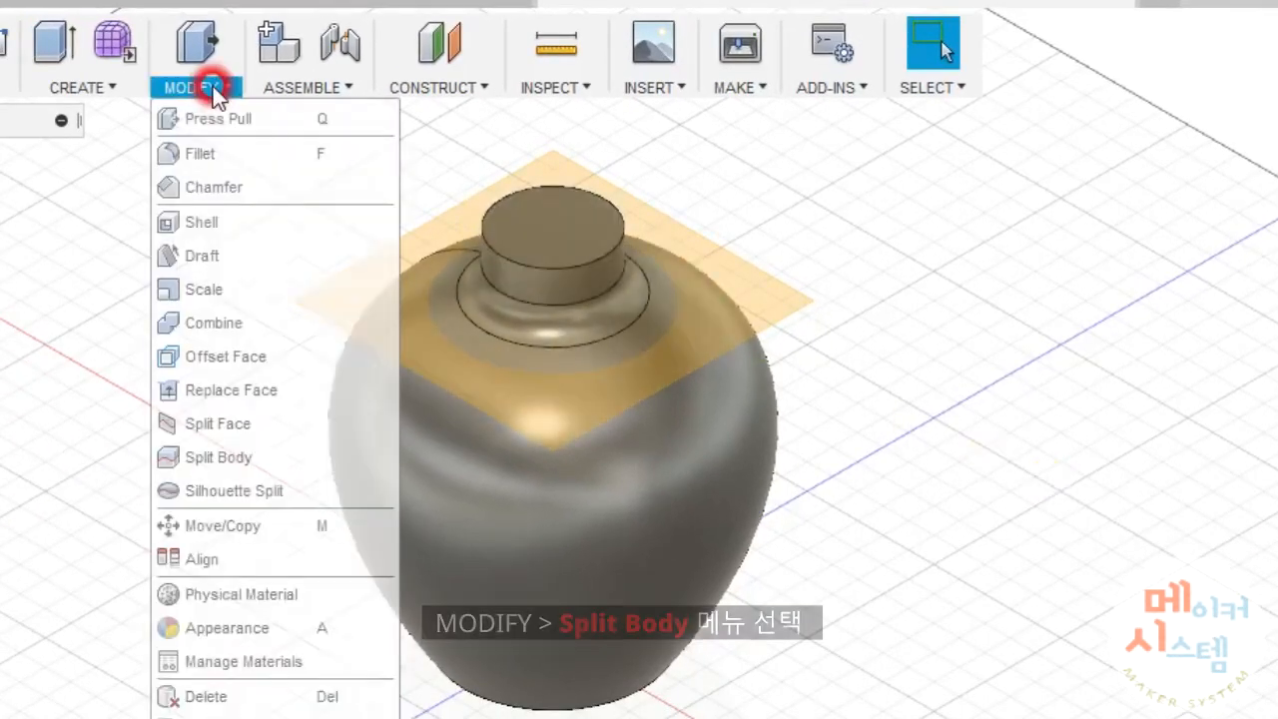
pyautogui.click(247, 456)
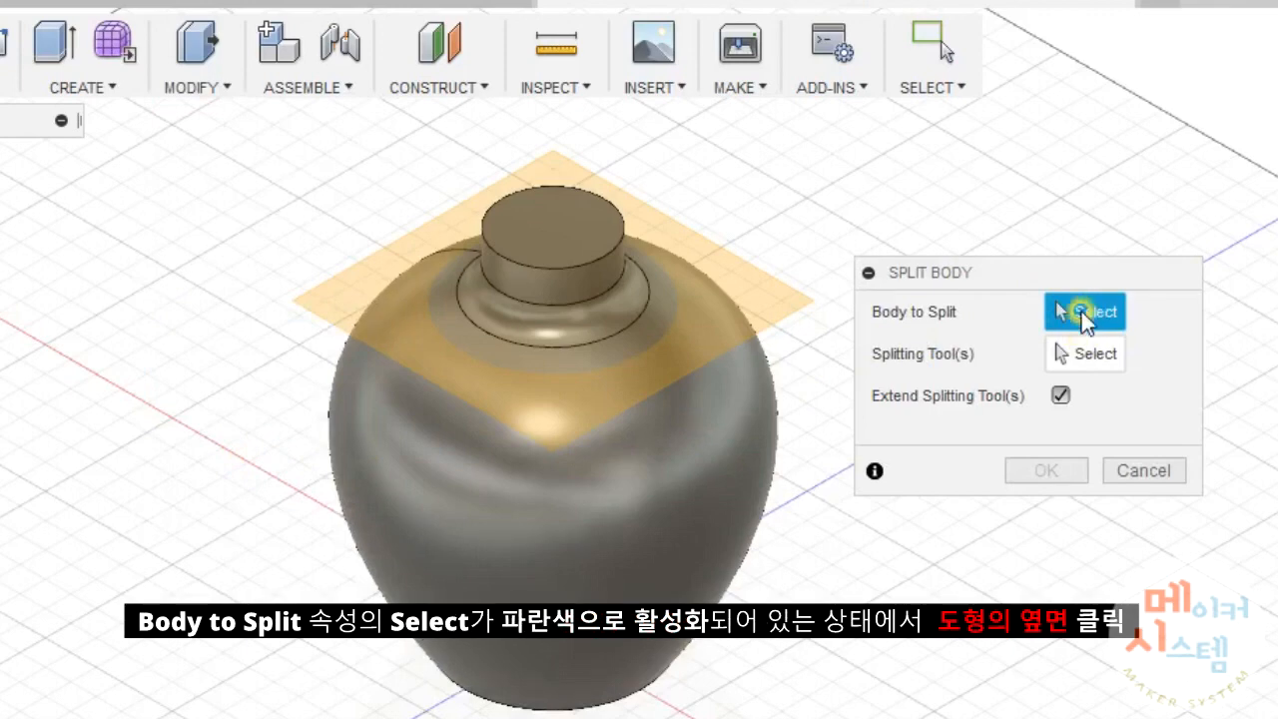
pyautogui.click(536, 511)
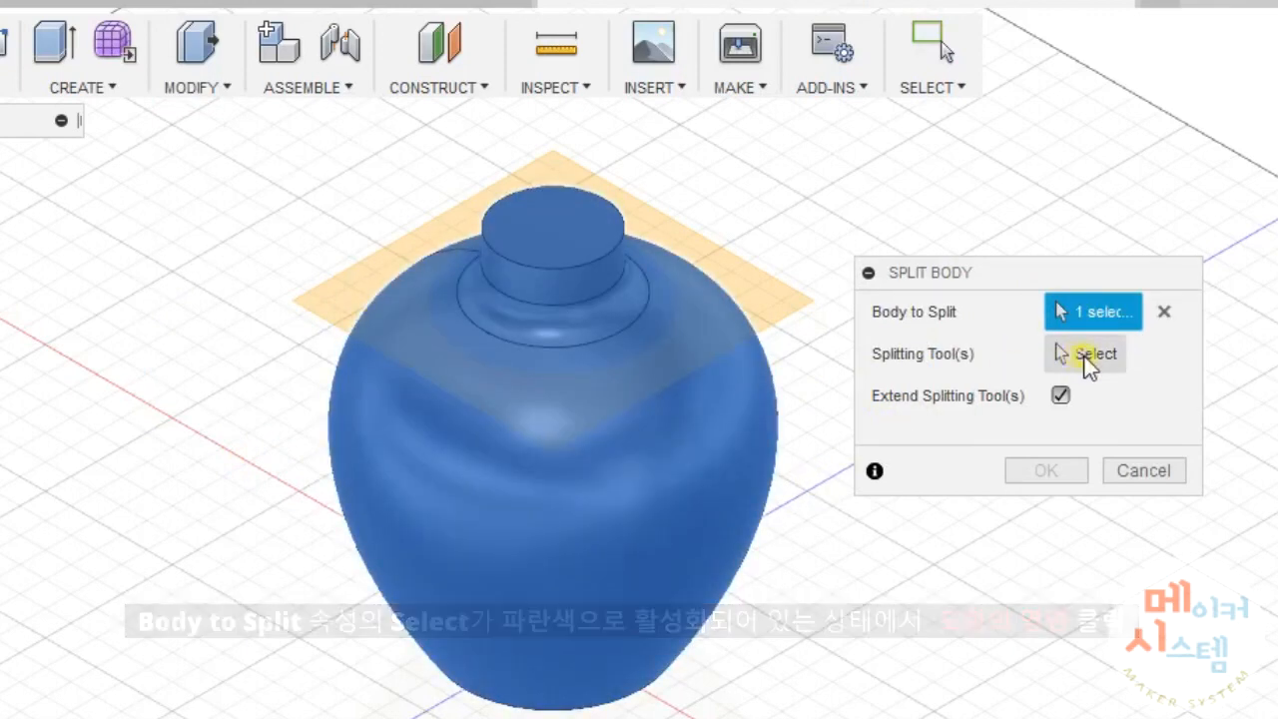
pyautogui.click(1060, 352)
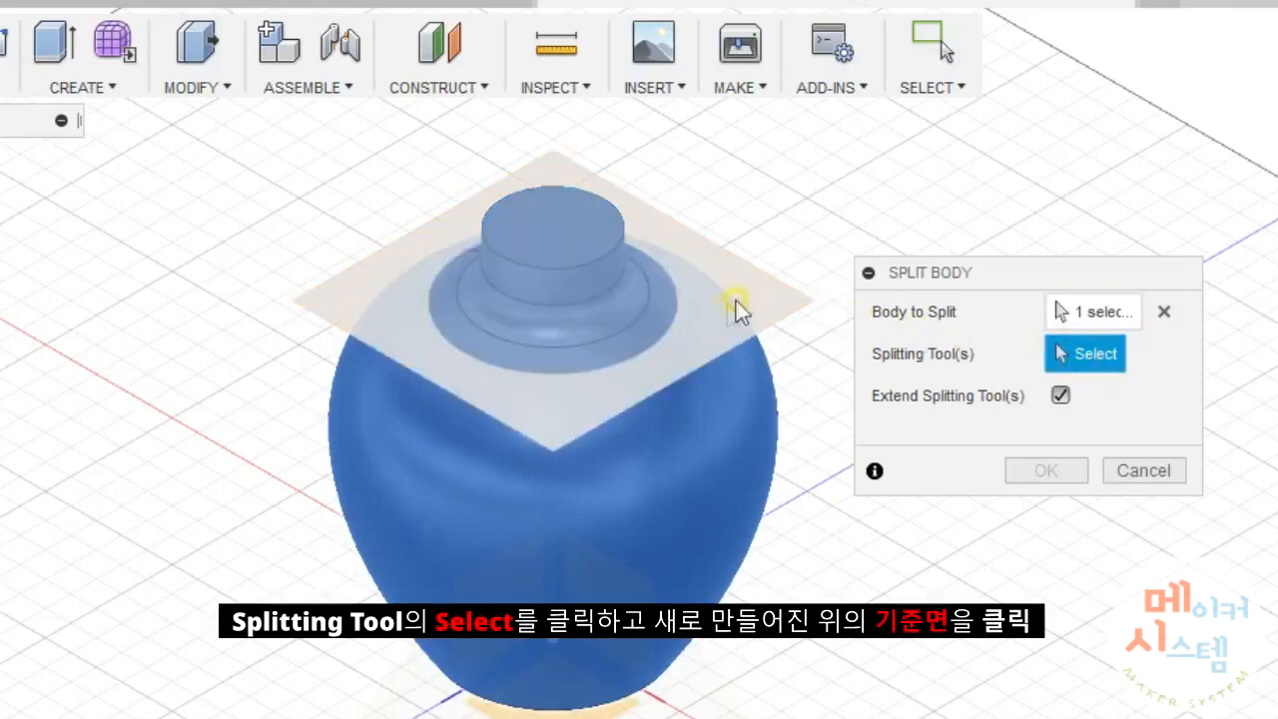
pyautogui.click(740, 307)
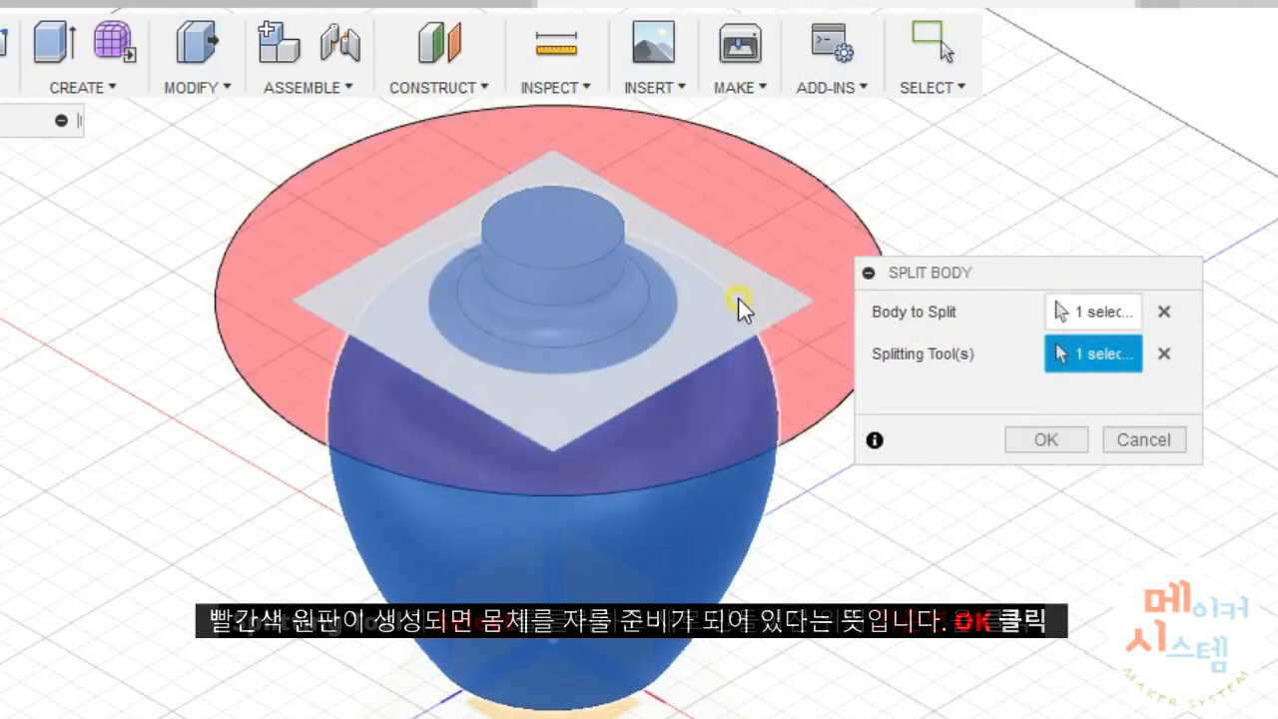
pyautogui.click(1041, 440)
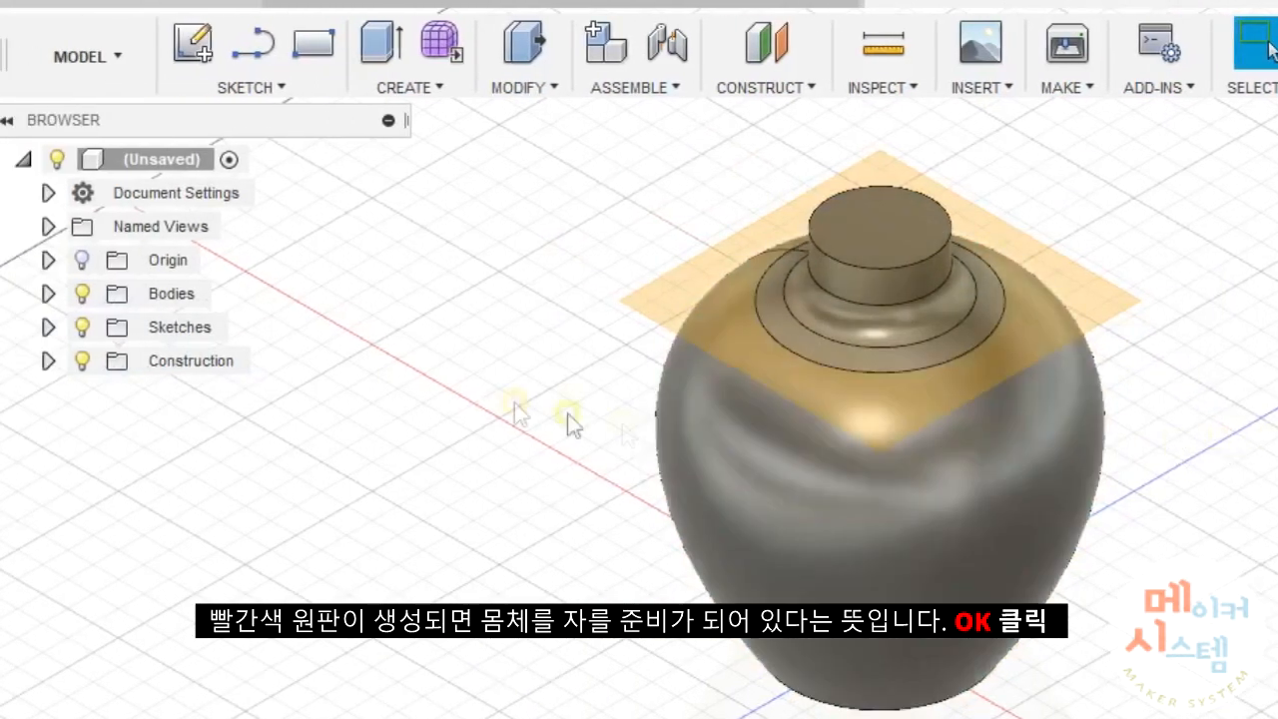
# Expand the list of bodies and hide Body1, the lower jar part, leaving only the neck part shown.
pyautogui.click(47, 293)
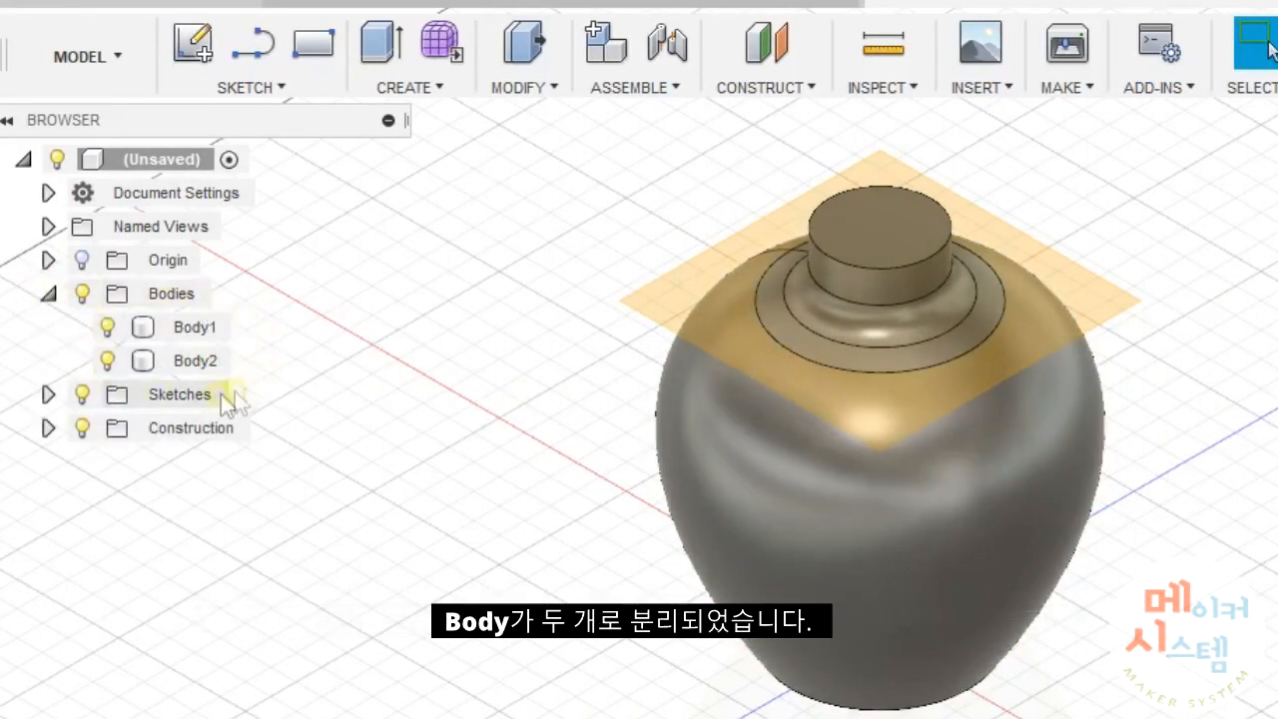
pyautogui.click(106, 329)
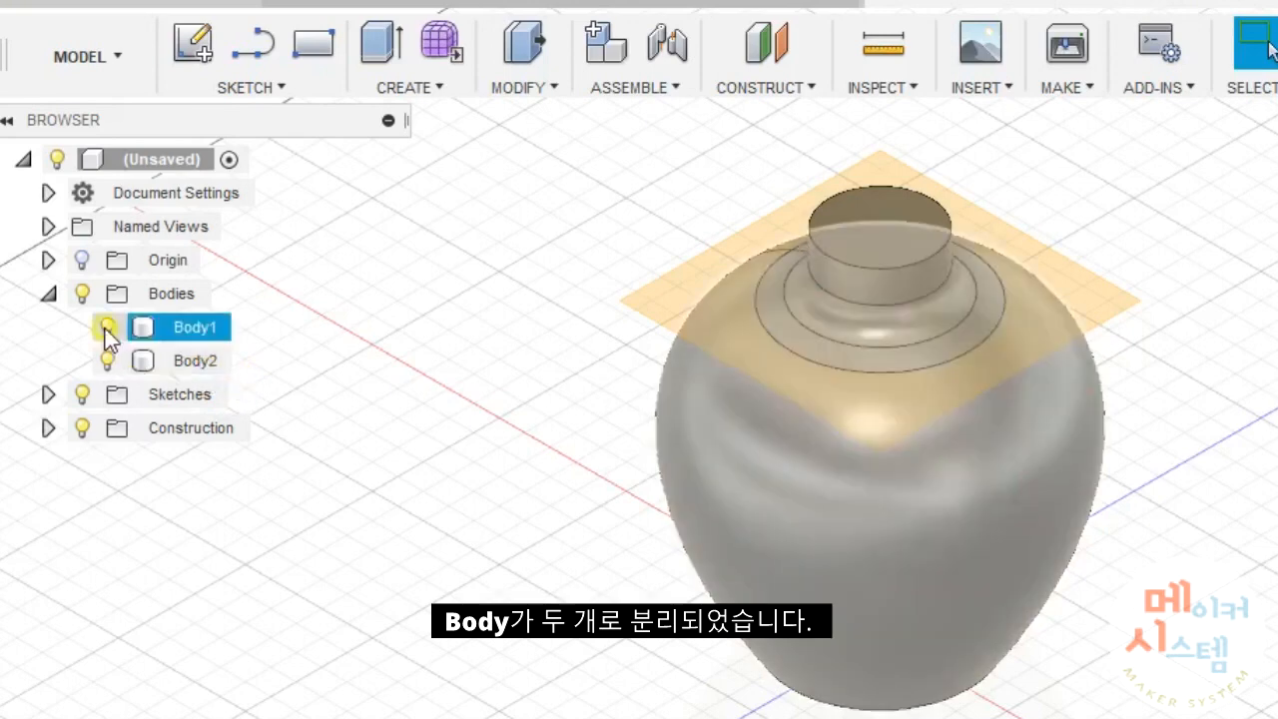
pyautogui.click(106, 327)
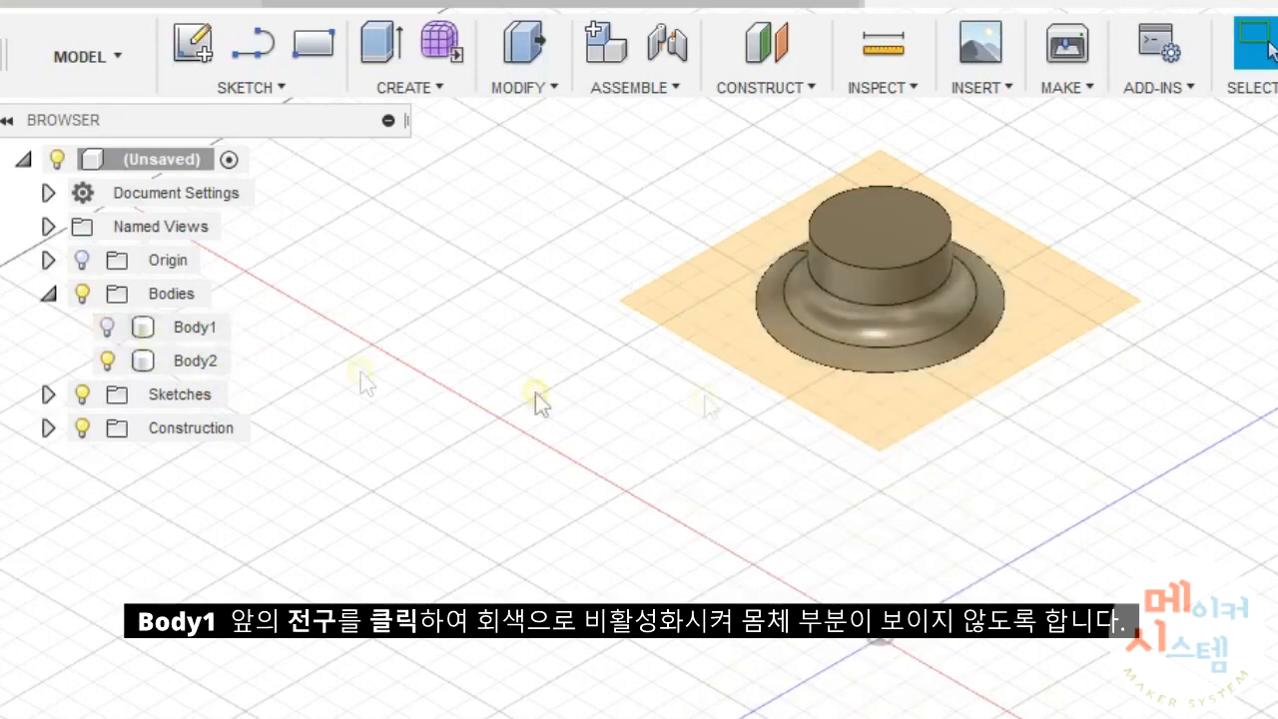
# Sketch a 34 mm center diameter circle on the neck's top face, centred on the origin.
pyautogui.moveTo(1046, 393); pyautogui.dragTo(1020, 464, button='middle')
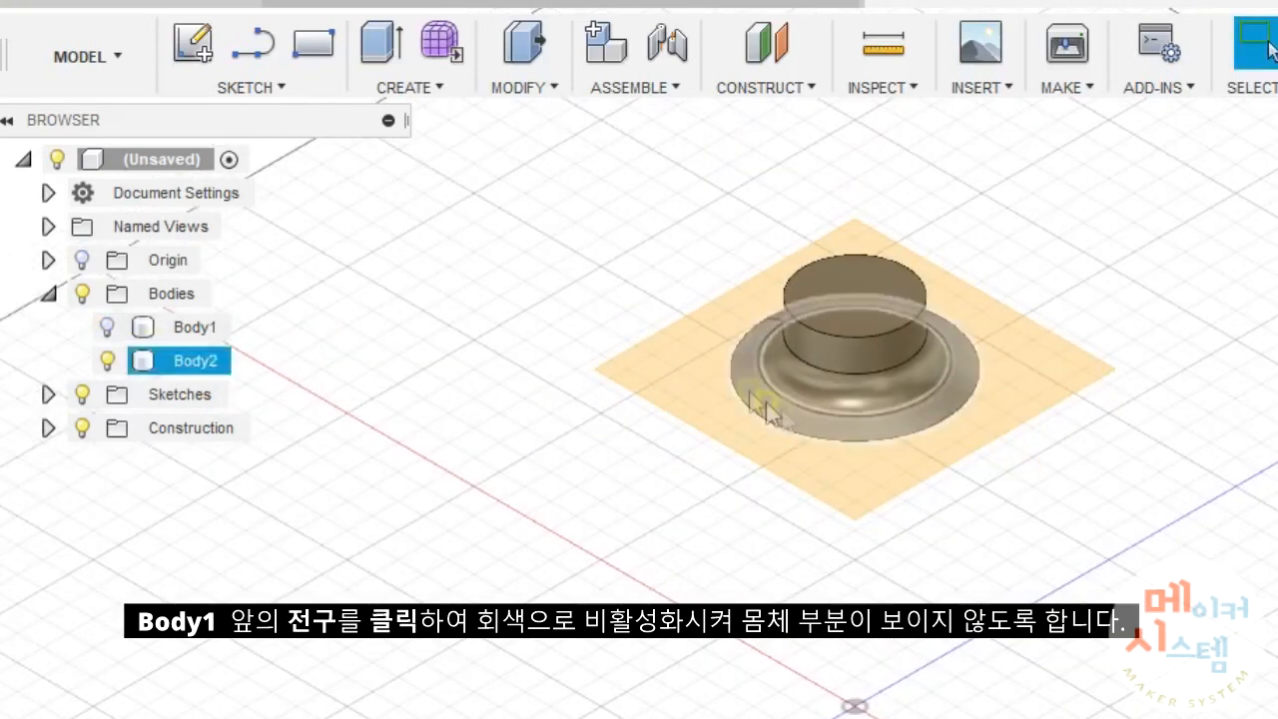
pyautogui.click(286, 89)
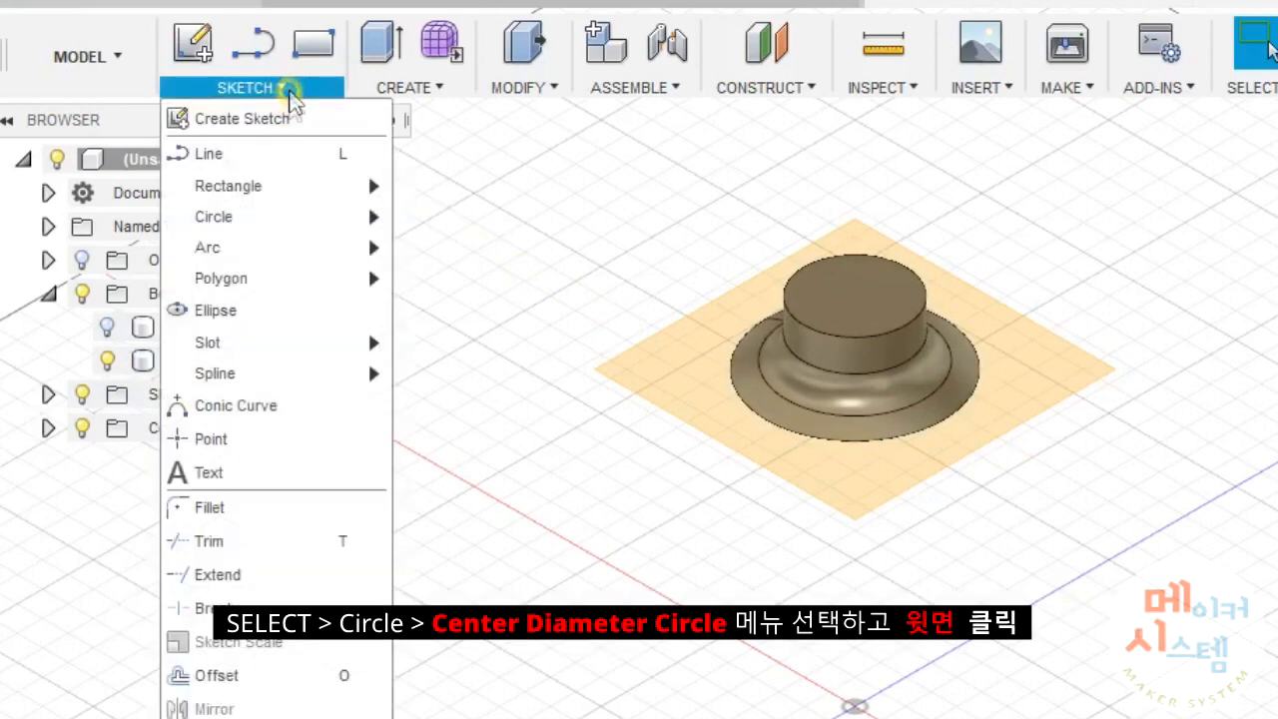
pyautogui.moveTo(285, 222)
pyautogui.click(516, 222)
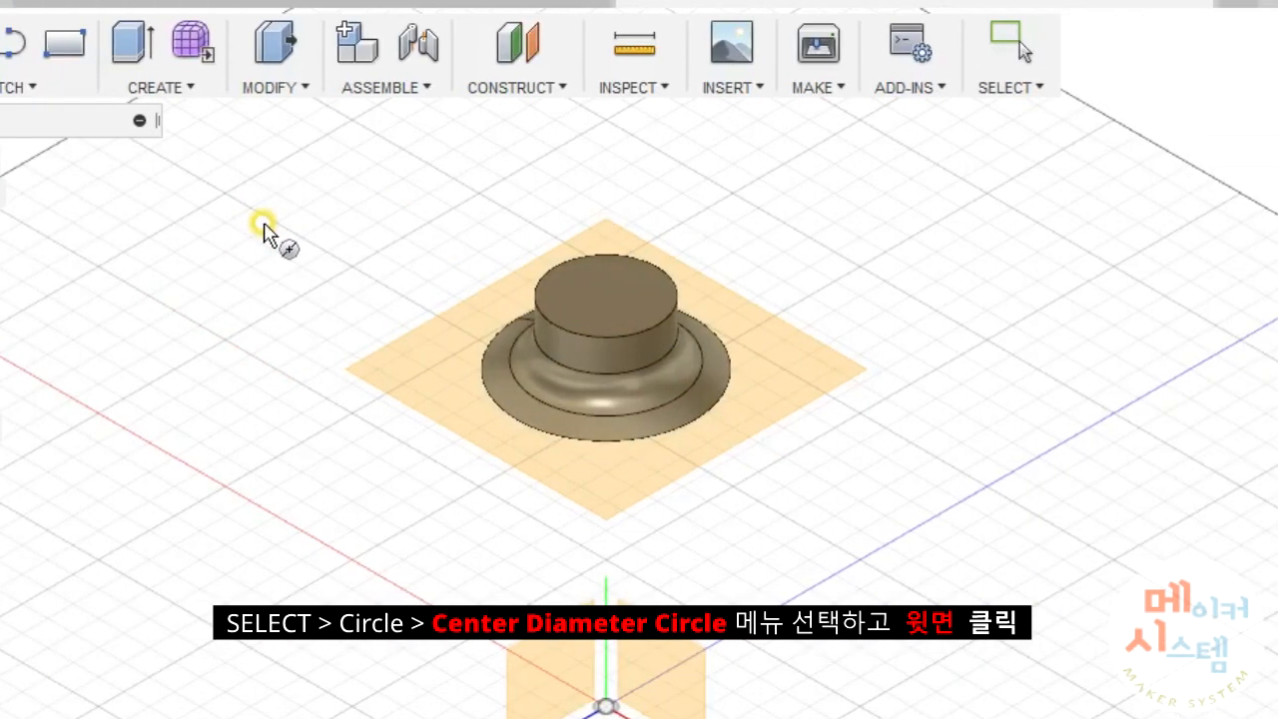
pyautogui.click(624, 298)
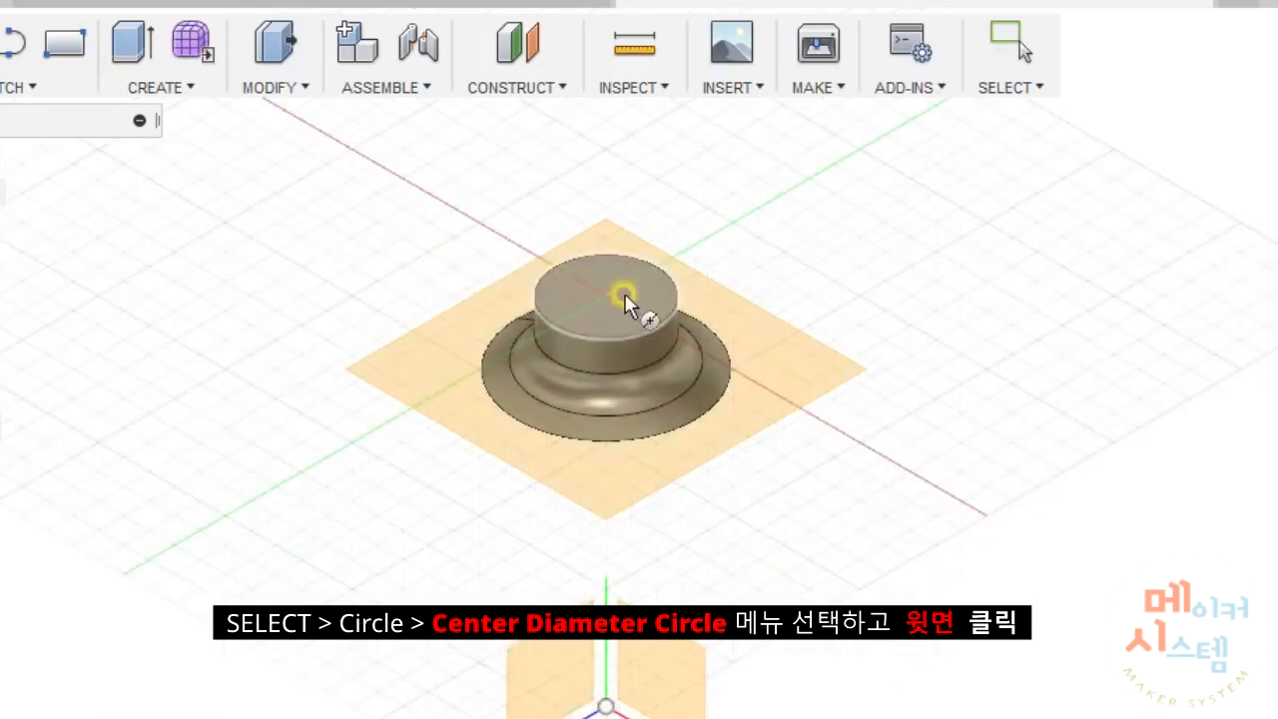
pyautogui.click(623, 292)
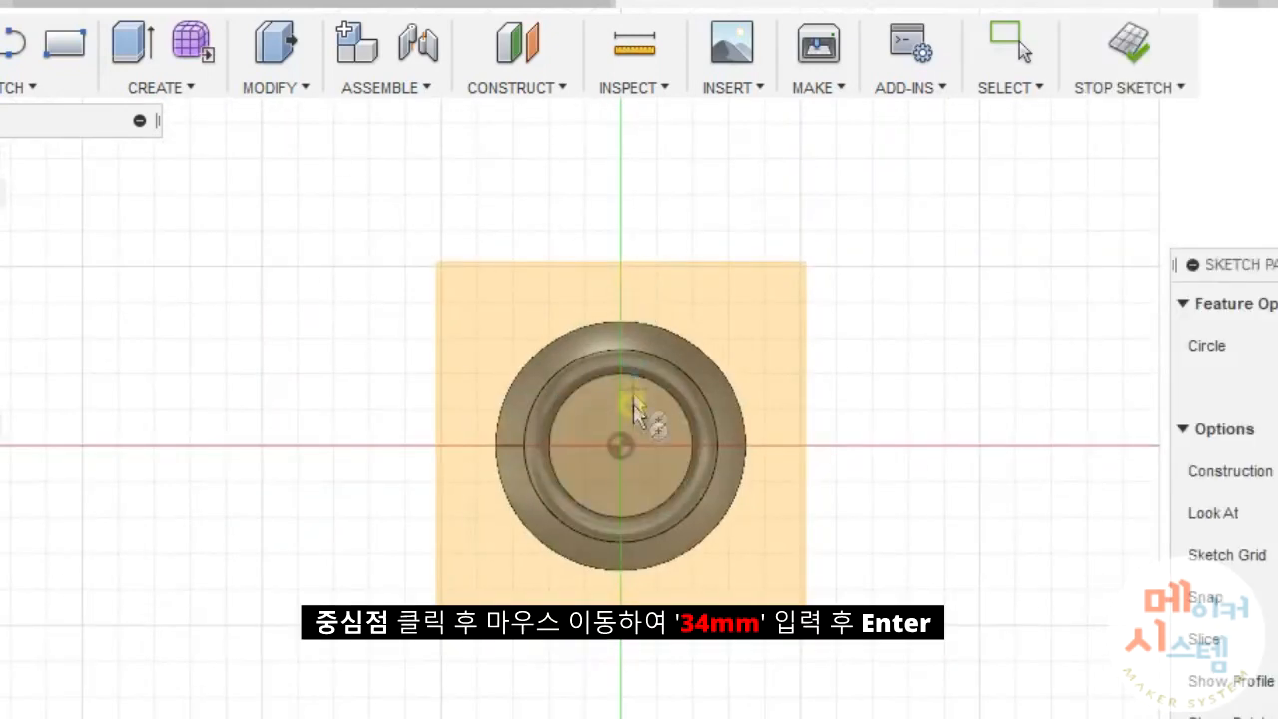
pyautogui.click(617, 443)
pyautogui.write('34')
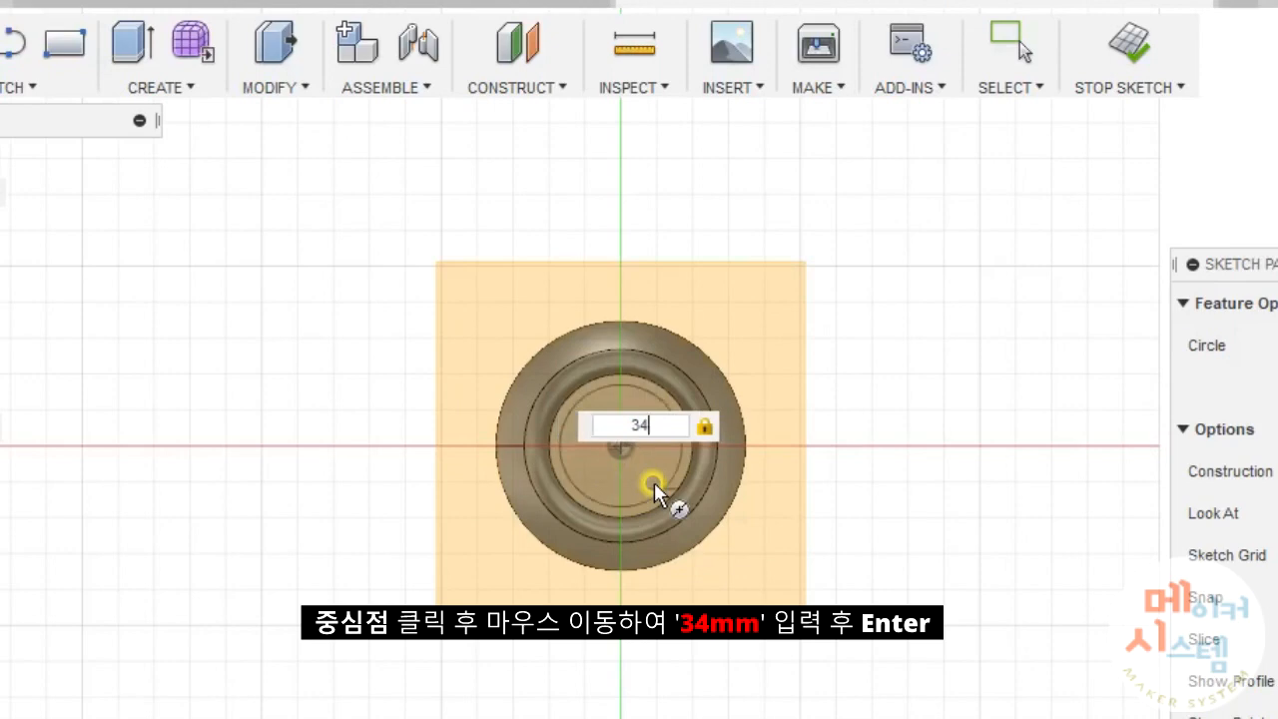
pyautogui.press('Return')
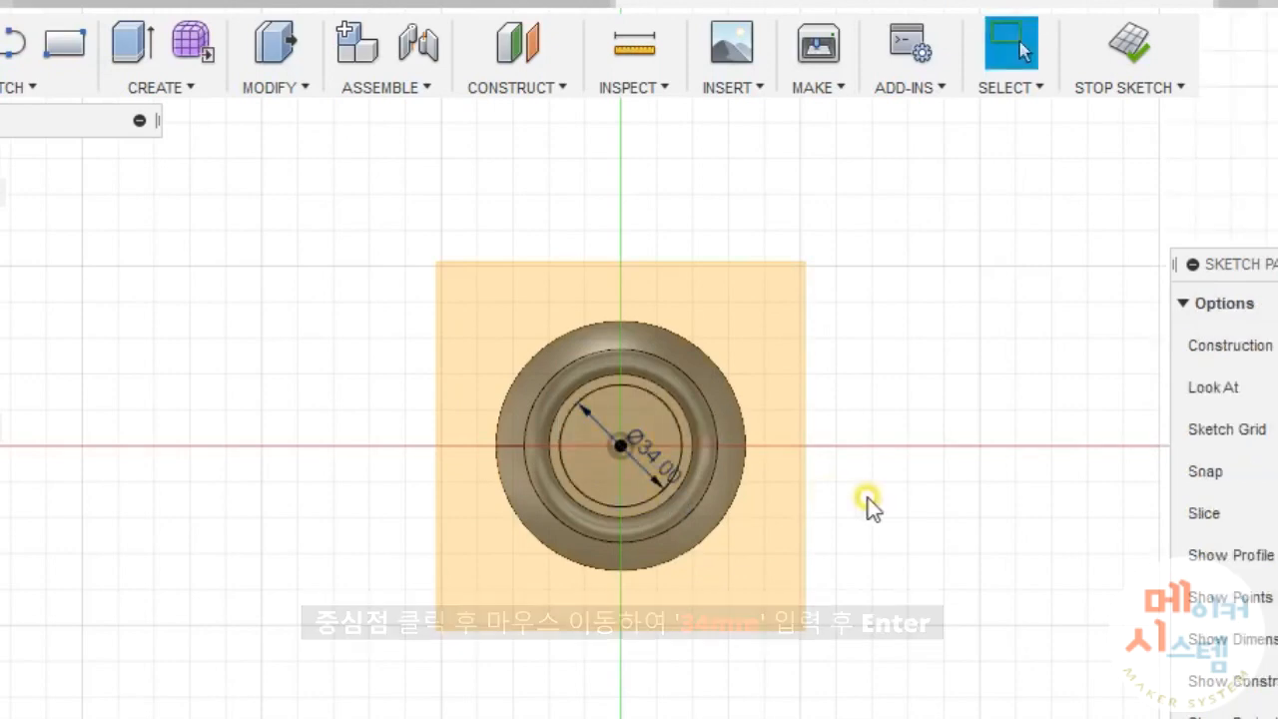
# Extrude the 34 mm circle -90 mm as a cut to open a hole through the neck body.
pyautogui.click(177, 88)
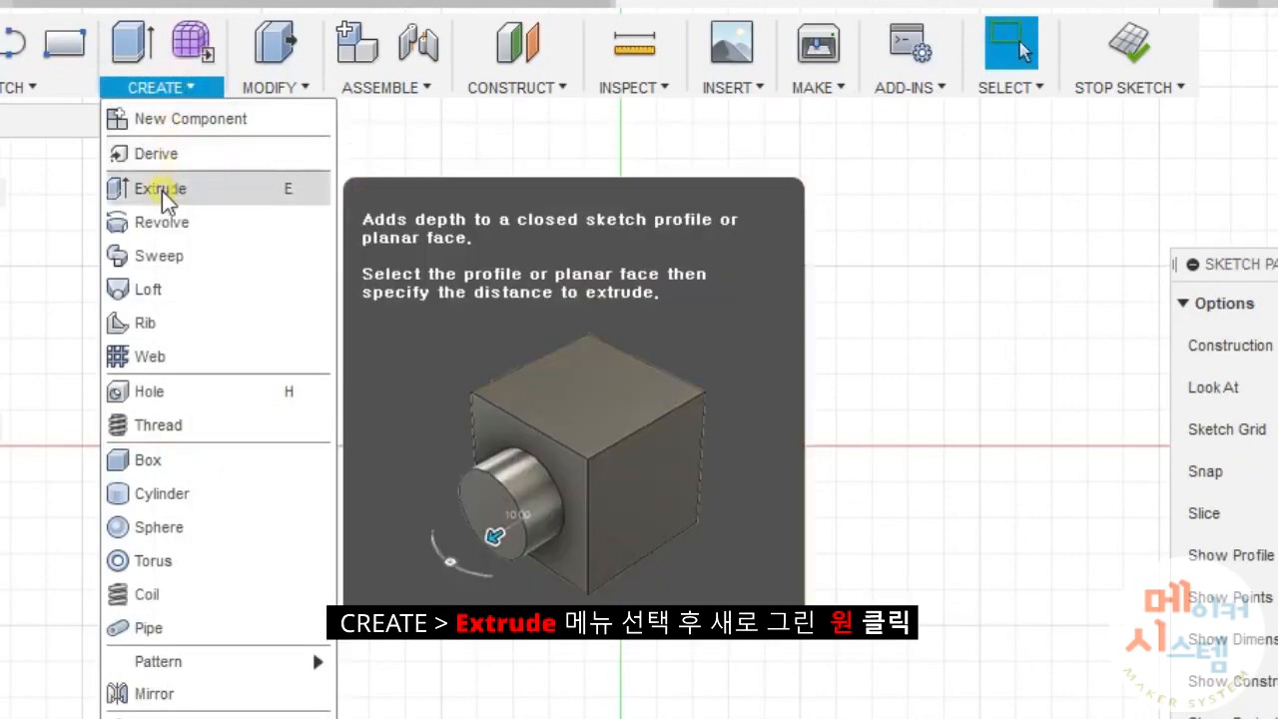
pyautogui.click(162, 190)
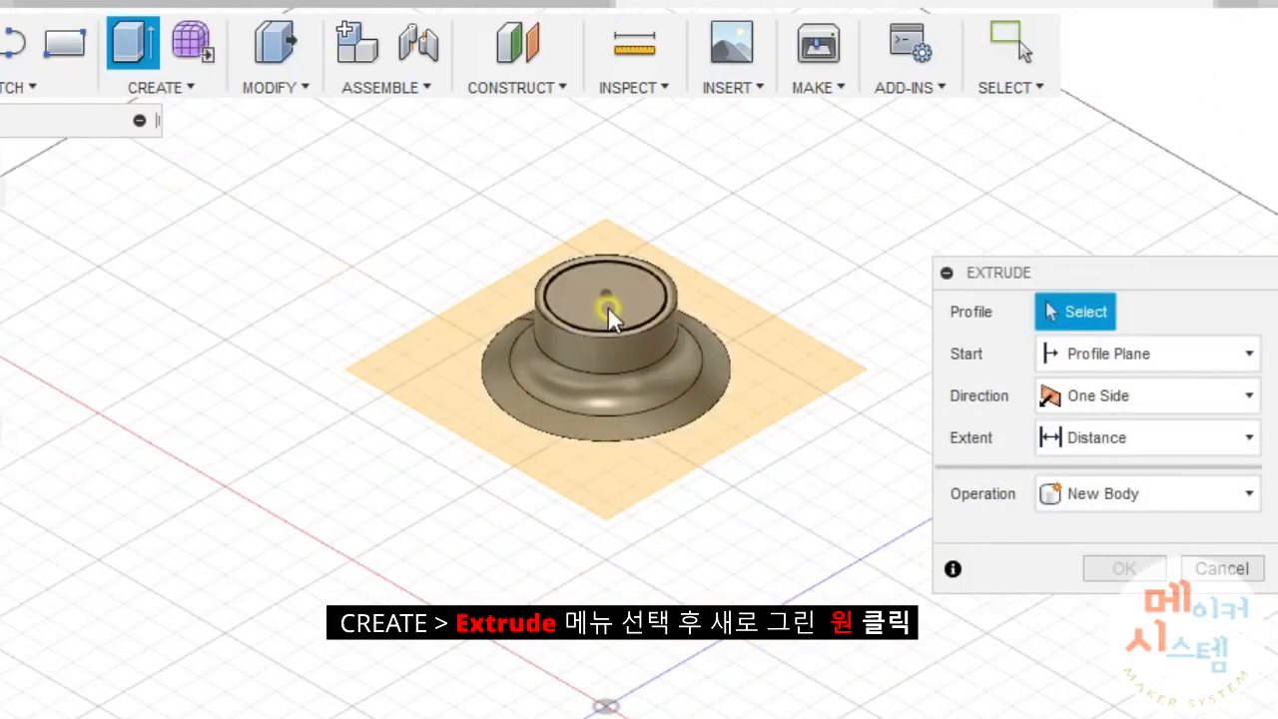
pyautogui.click(608, 307)
pyautogui.moveTo(604, 277); pyautogui.dragTo(608, 524)
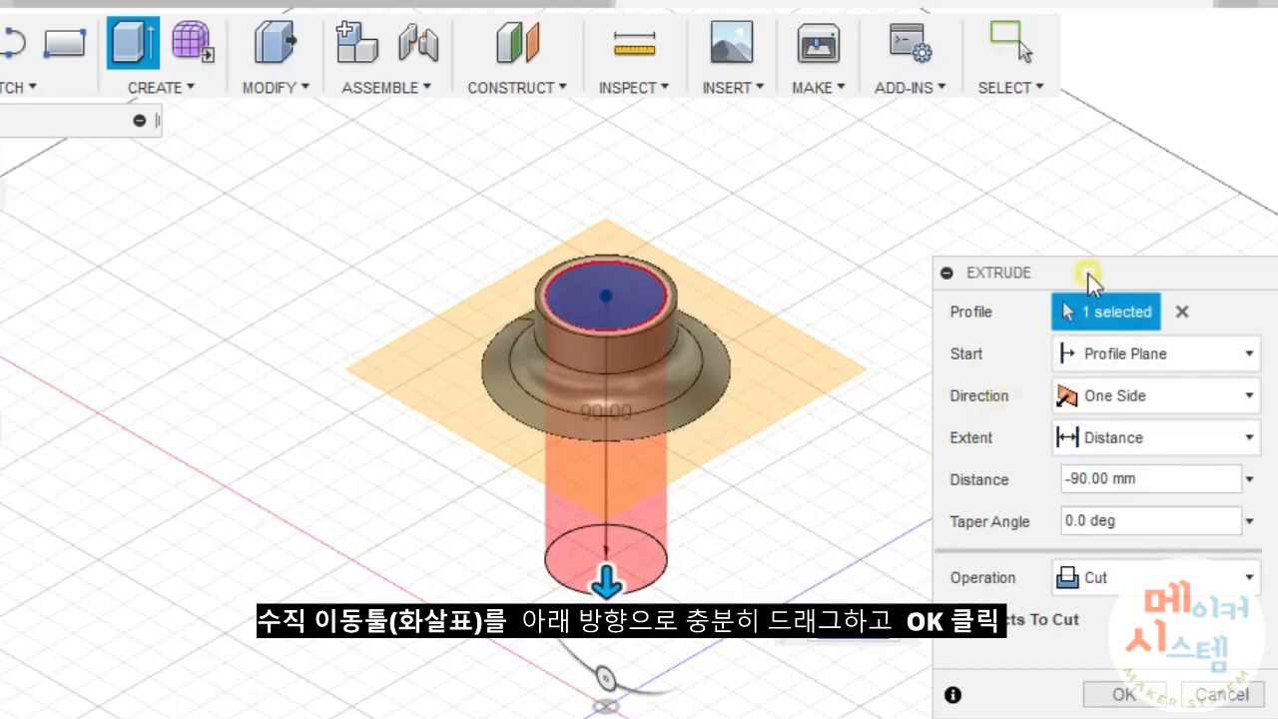
pyautogui.moveTo(1089, 272); pyautogui.dragTo(972, 194)
pyautogui.click(1033, 620)
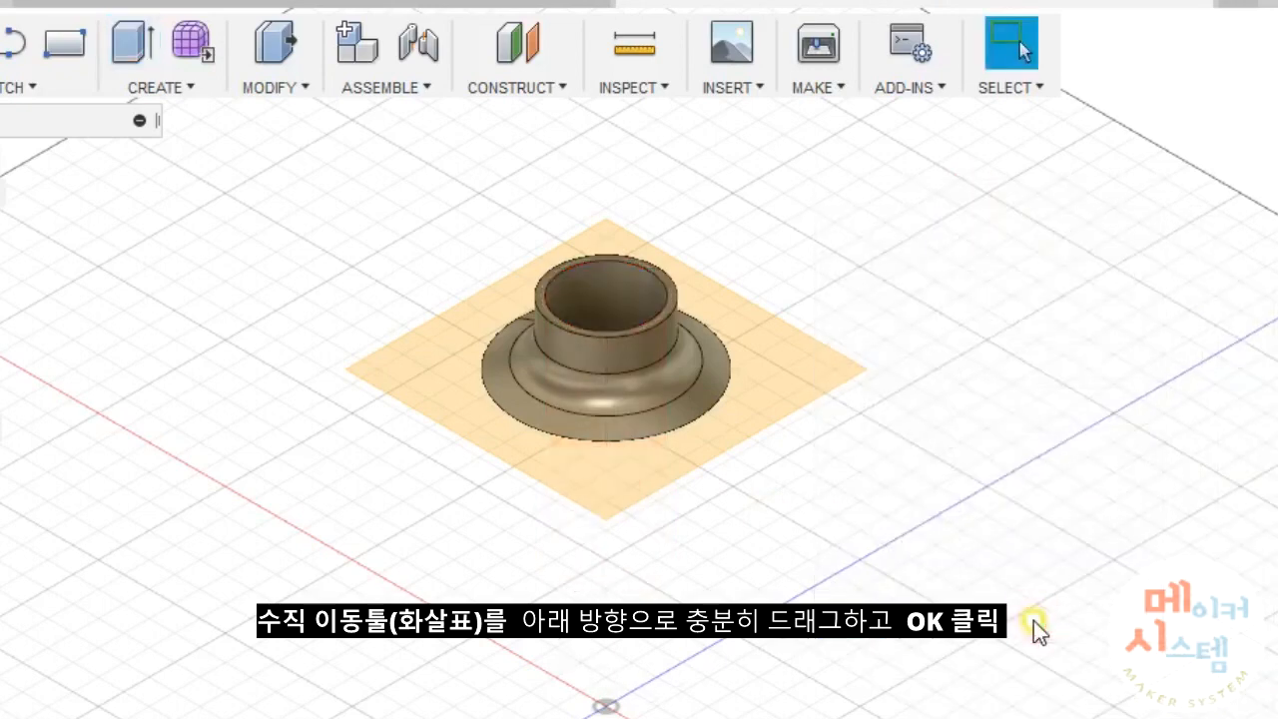
# Show Body1, the lower jar part, again and hide the neck part, Body2.
pyautogui.moveTo(898, 570)
pyautogui.keyDown('shift'); pyautogui.mouseDown(button='middle')
pyautogui.moveTo(893, 650)
pyautogui.moveTo(894, 571)
pyautogui.mouseUp(button='middle'); pyautogui.keyUp('shift')
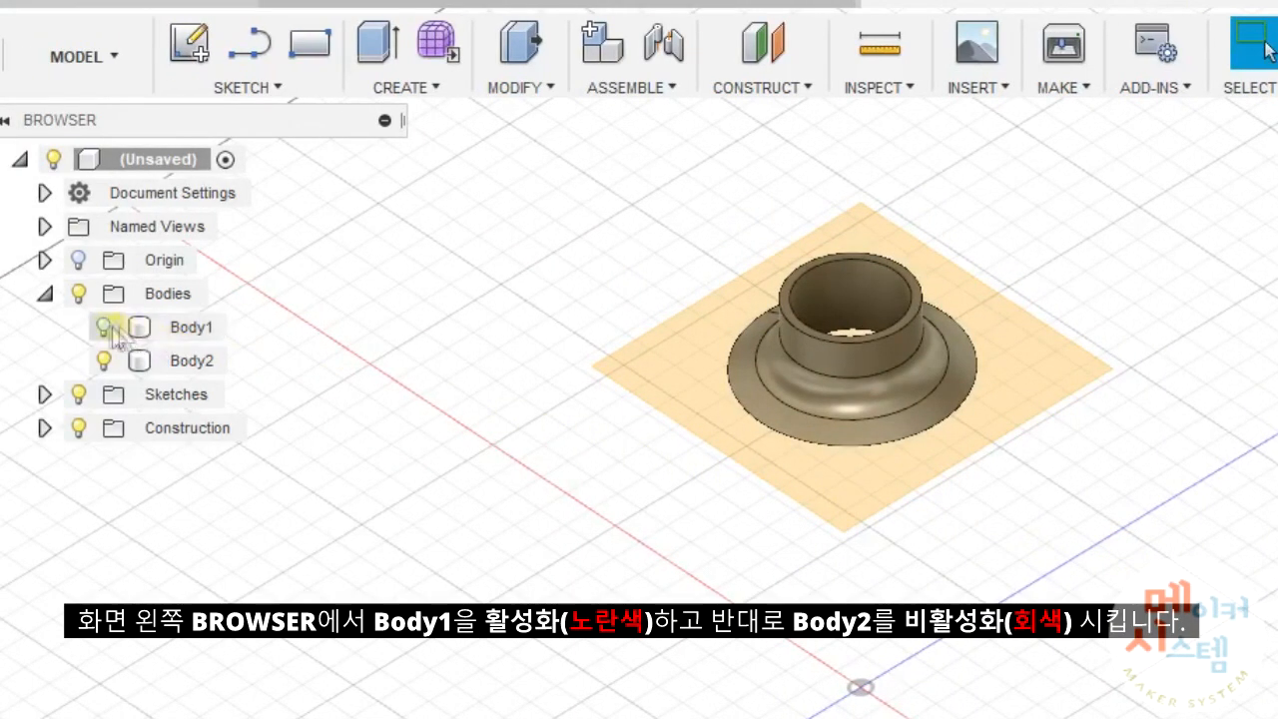
pyautogui.click(104, 324)
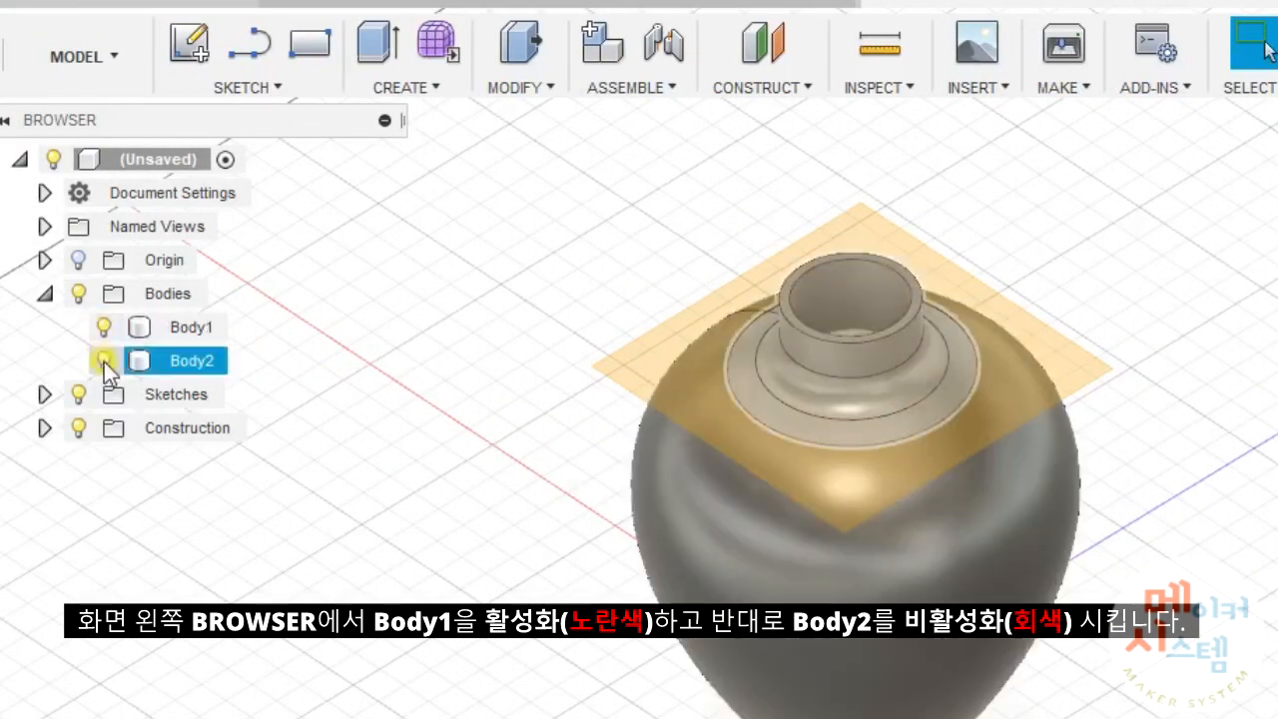
pyautogui.click(104, 361)
# Shell the jar body with an inside thickness of 2 mm, removing its flat top and bottom faces.
pyautogui.moveTo(1277, 697); pyautogui.dragTo(1268, 621, button='middle')
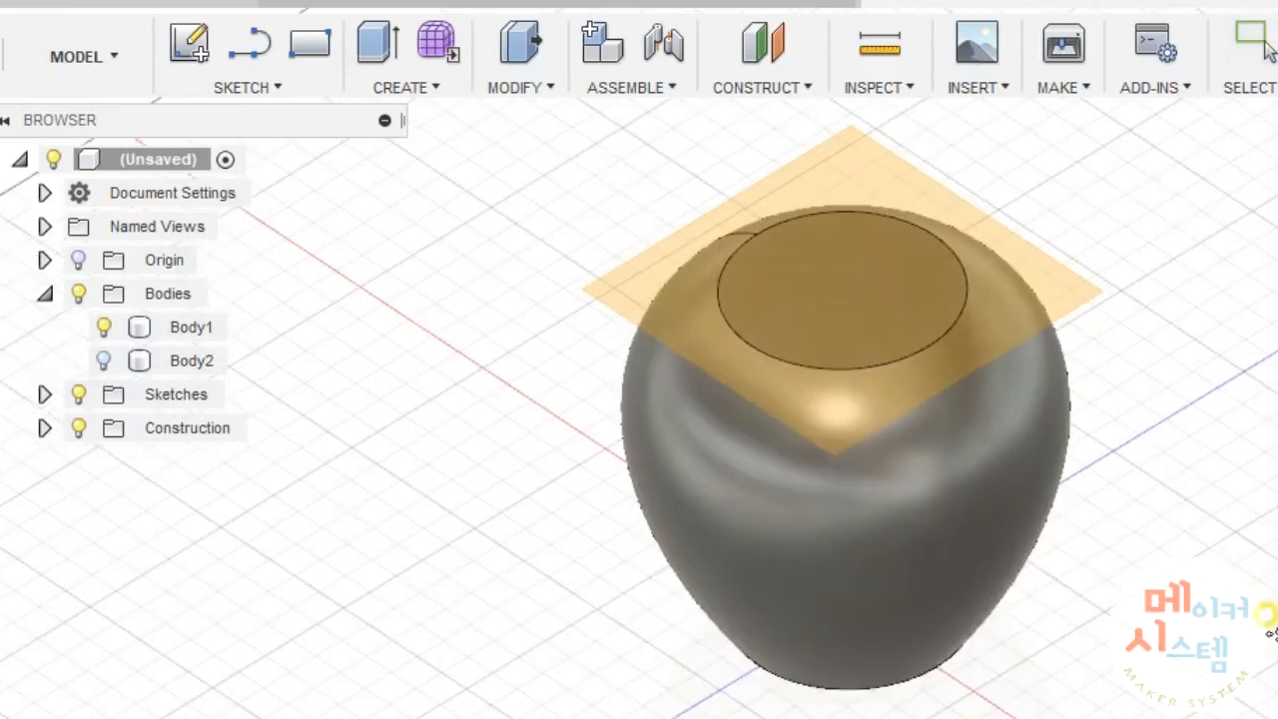
pyautogui.click(541, 88)
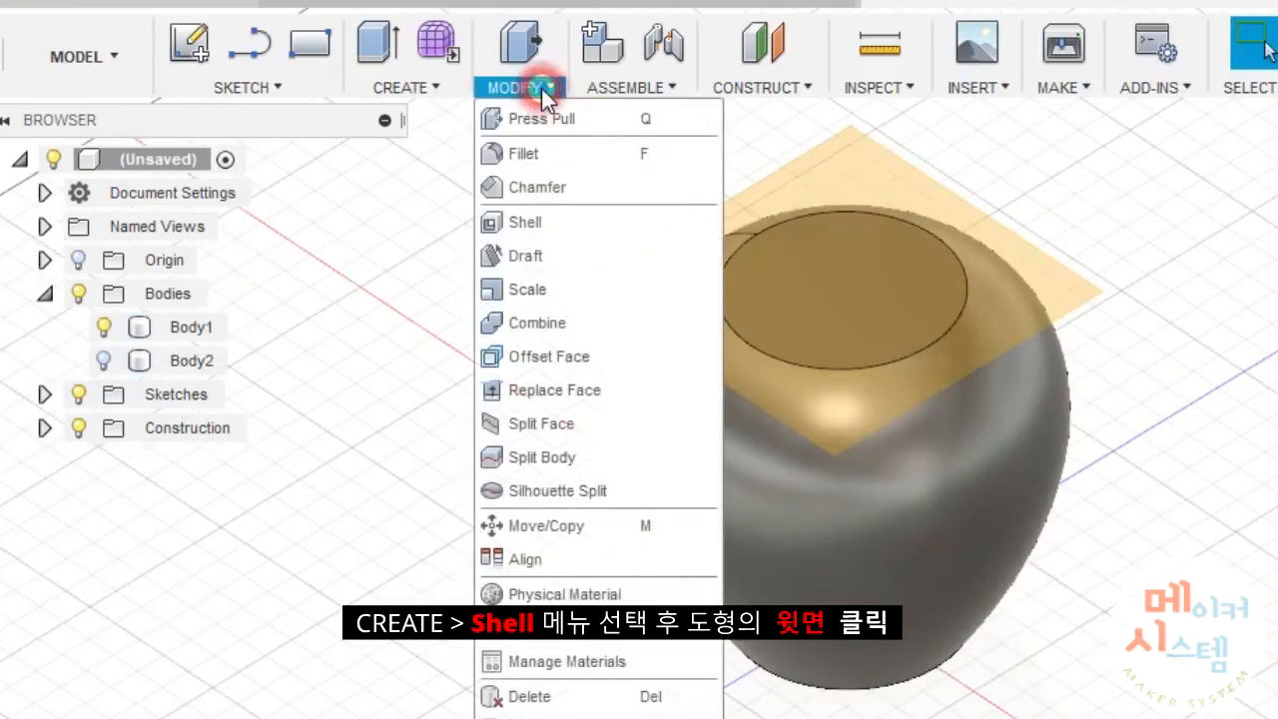
pyautogui.click(525, 221)
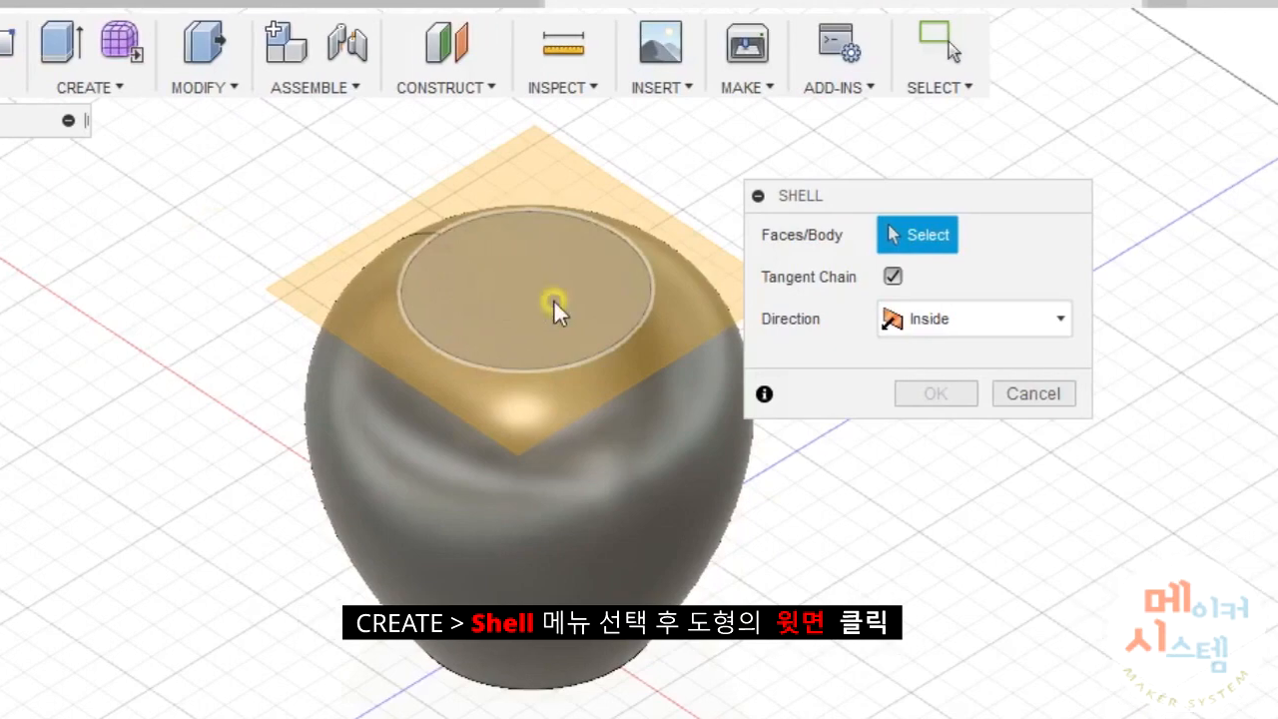
pyautogui.click(868, 298)
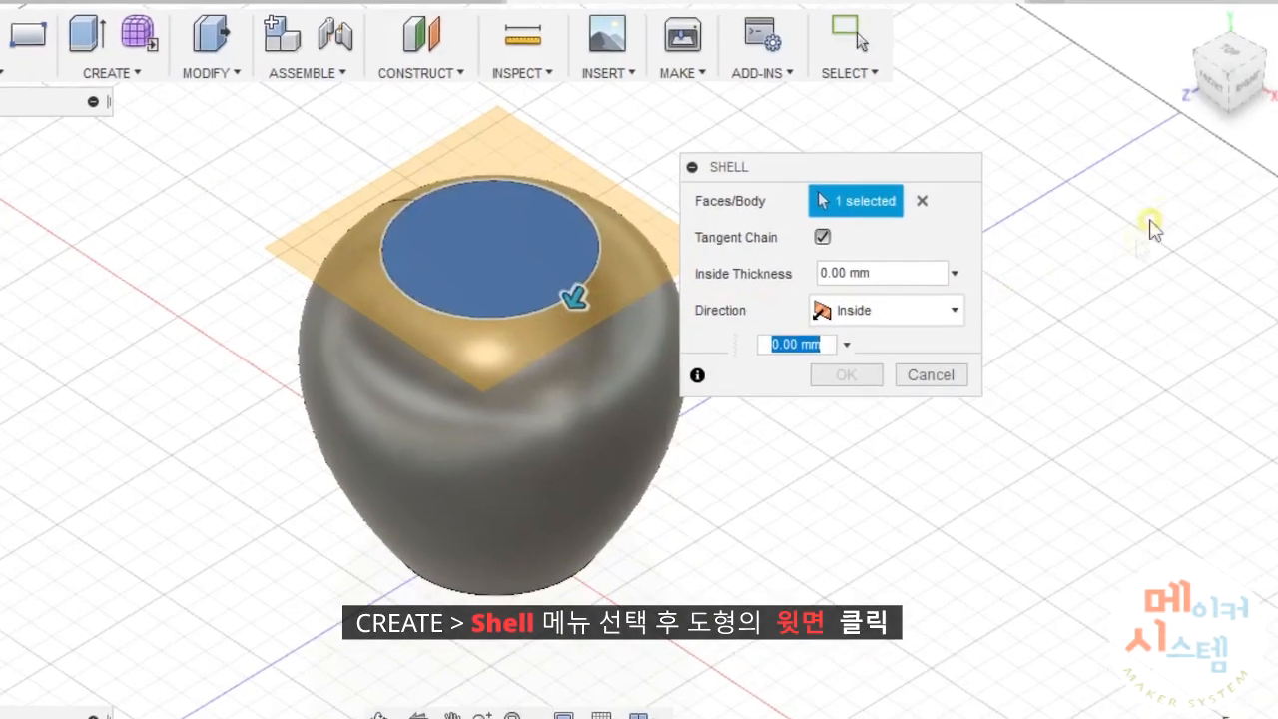
pyautogui.click(1212, 108)
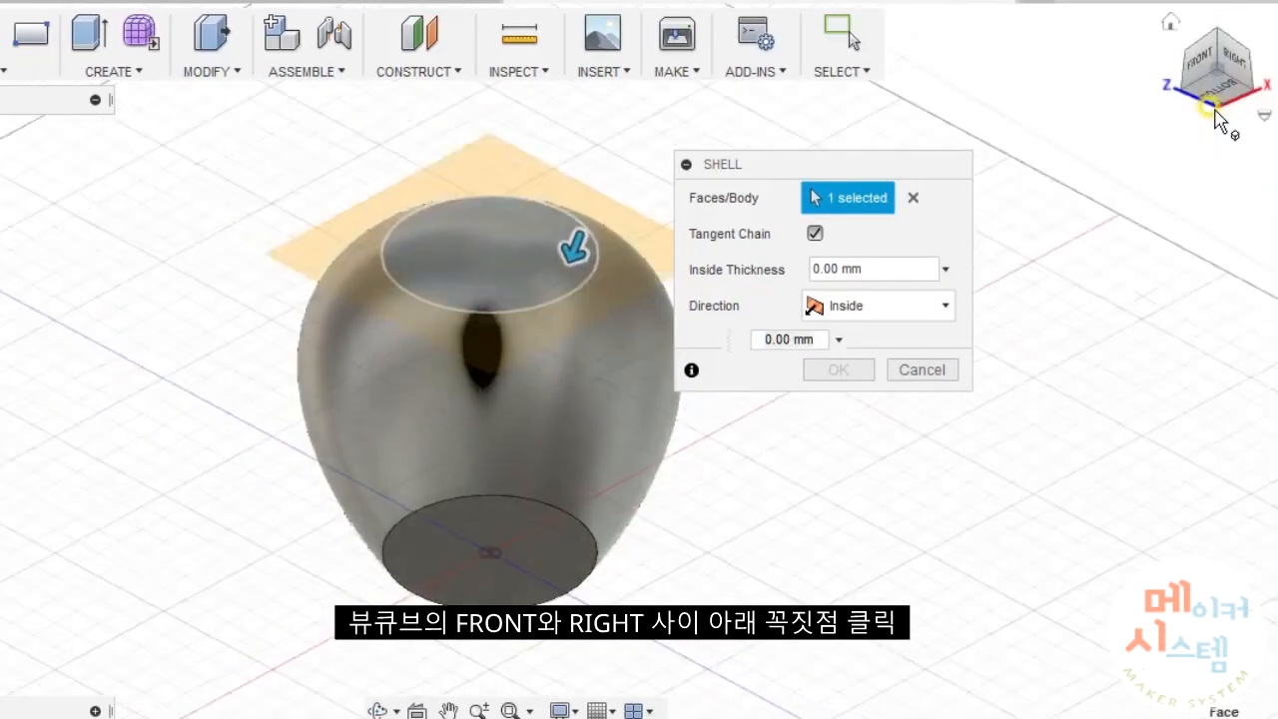
pyautogui.click(515, 525)
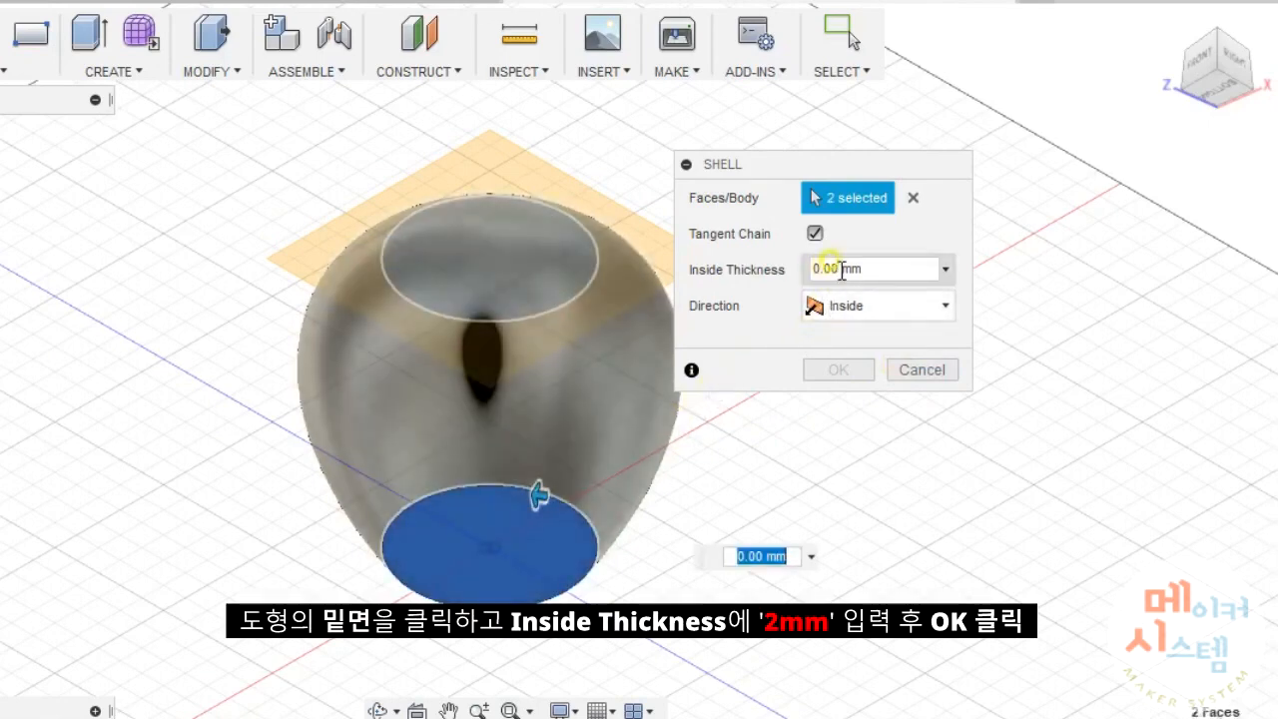
pyautogui.moveTo(838, 268); pyautogui.dragTo(788, 268)
pyautogui.write('2')
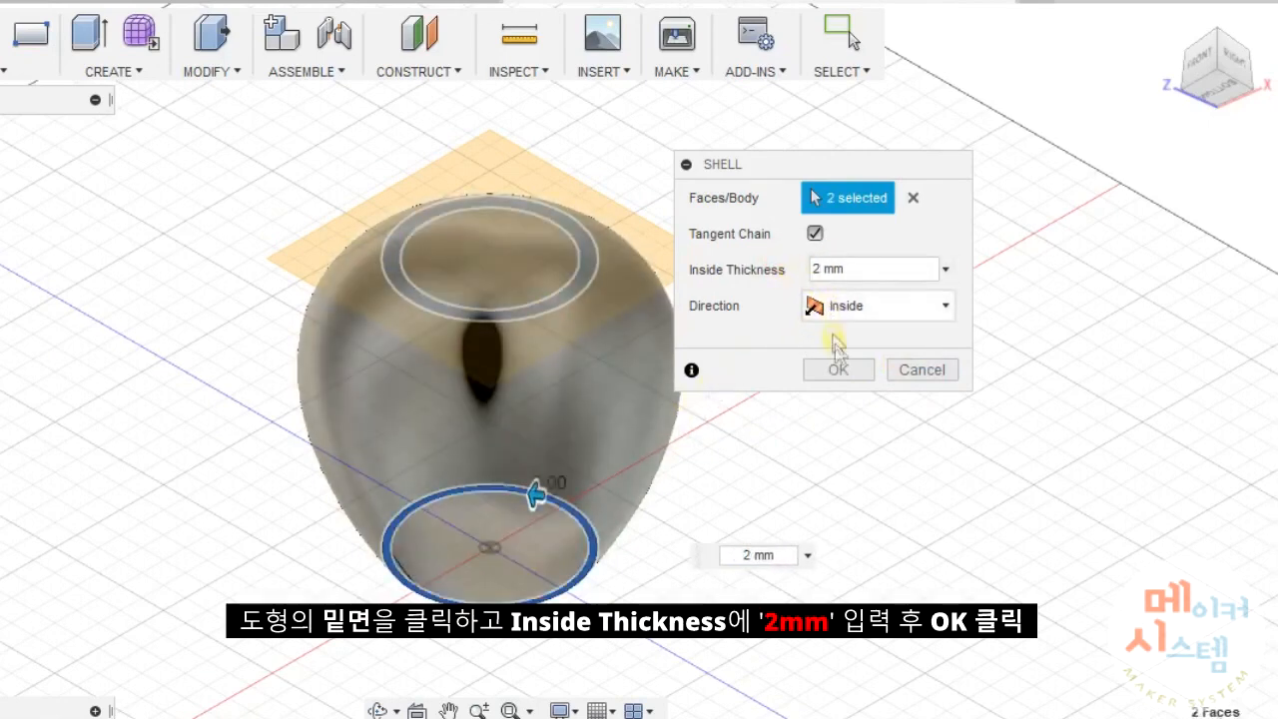
pyautogui.click(840, 370)
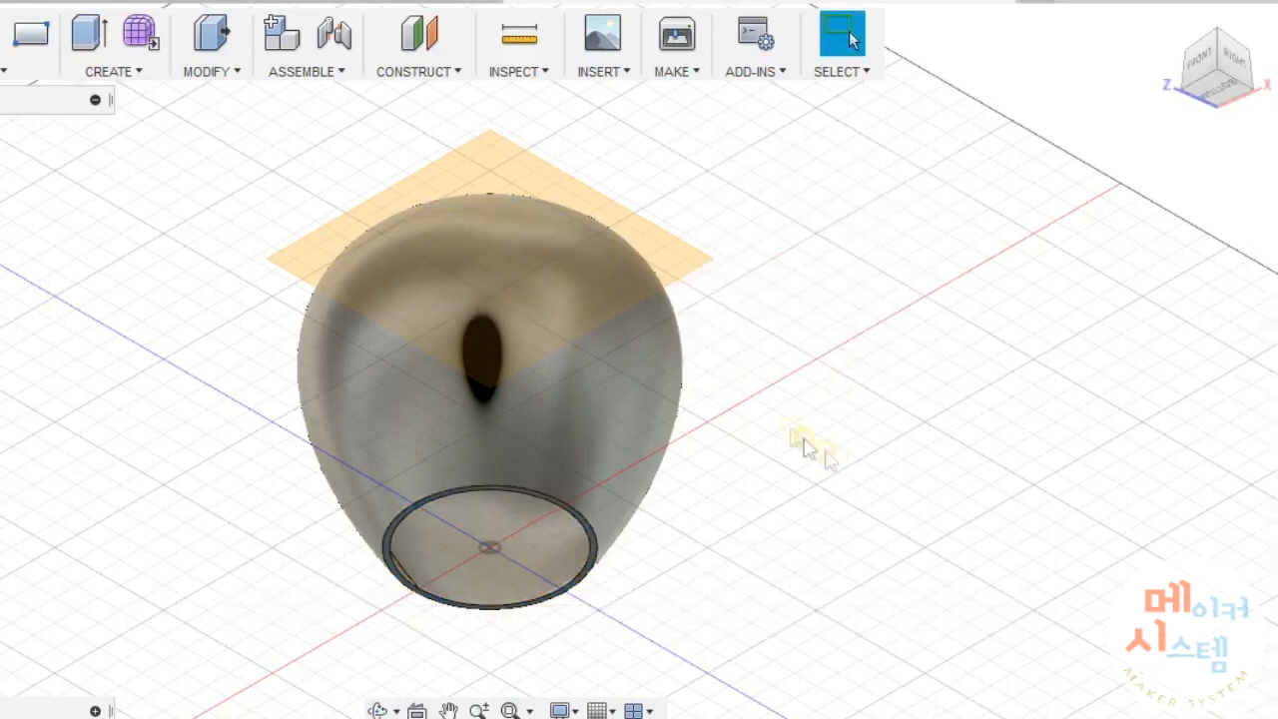
# Create a construction plane offset -8 mm from the jar body's ring-shaped bottom face.
pyautogui.click(413, 70)
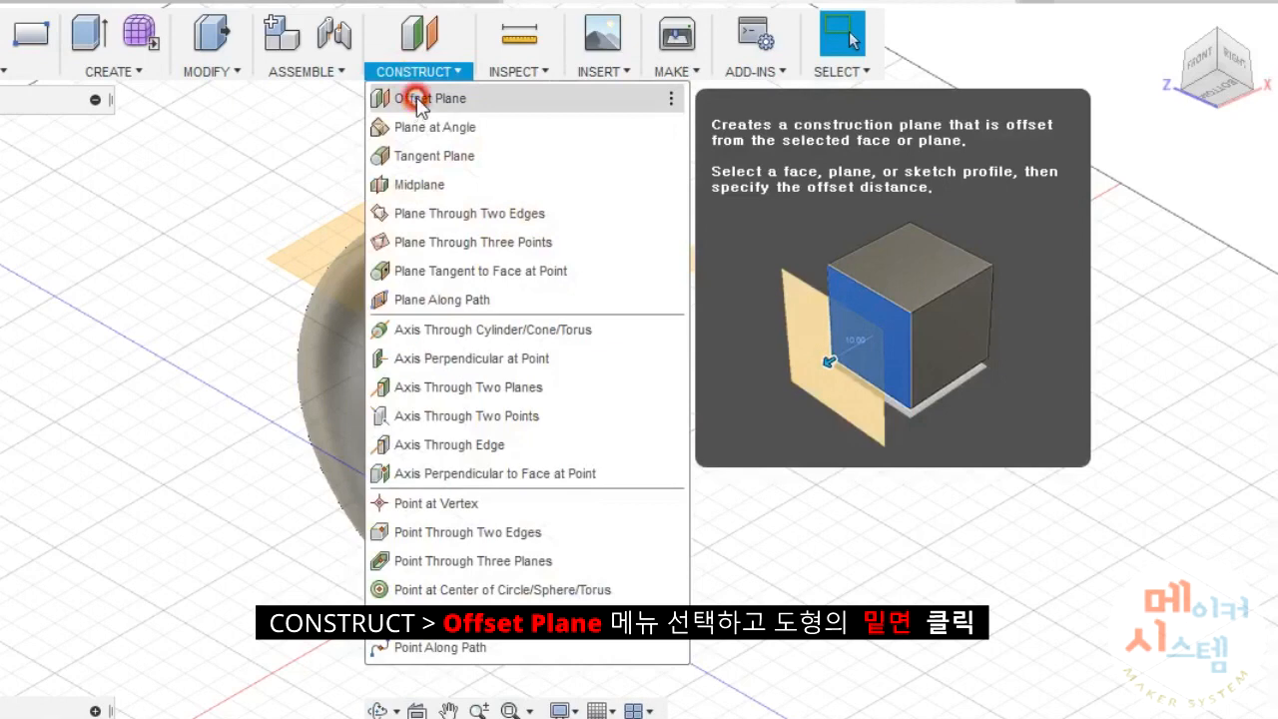
pyautogui.click(418, 100)
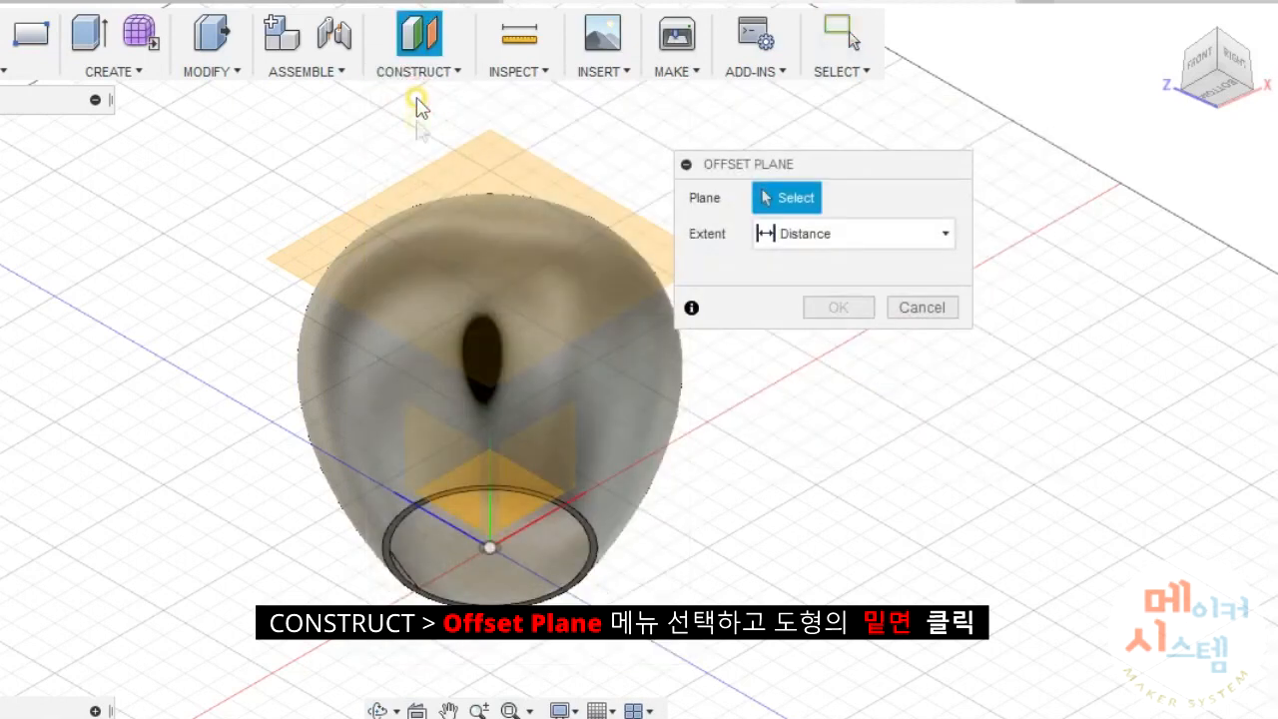
pyautogui.click(585, 575)
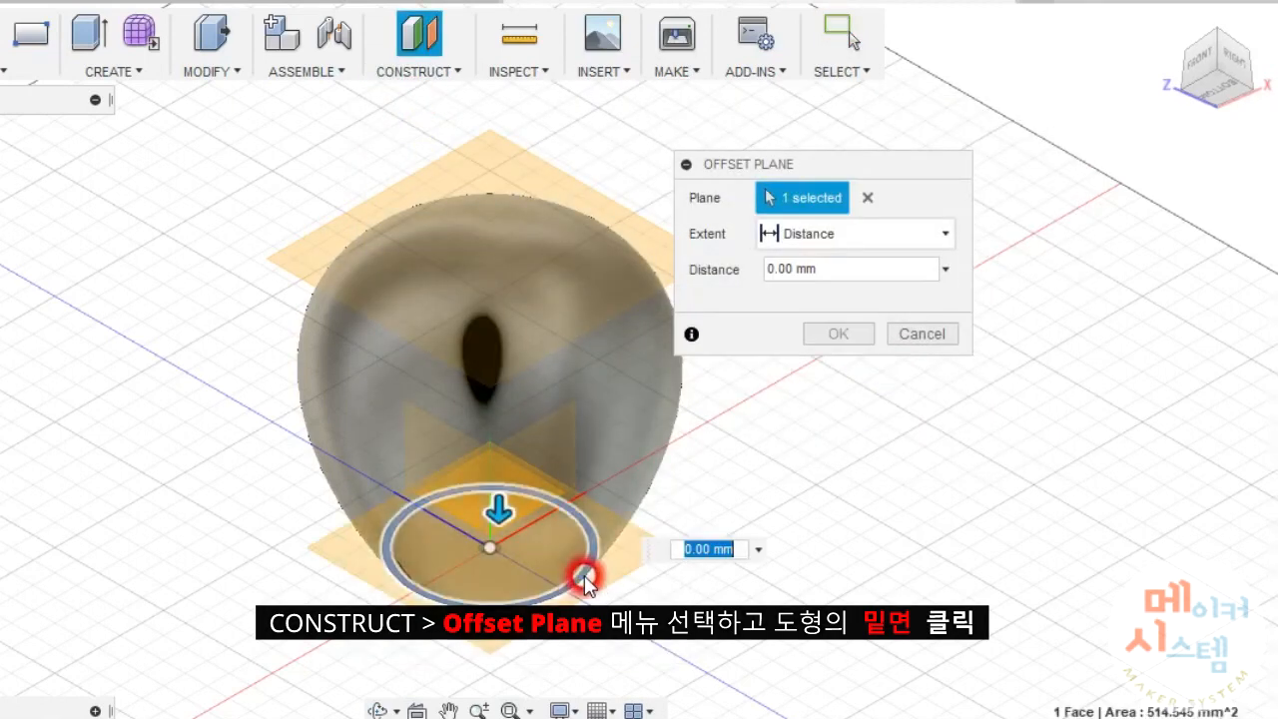
pyautogui.doubleClick(778, 268)
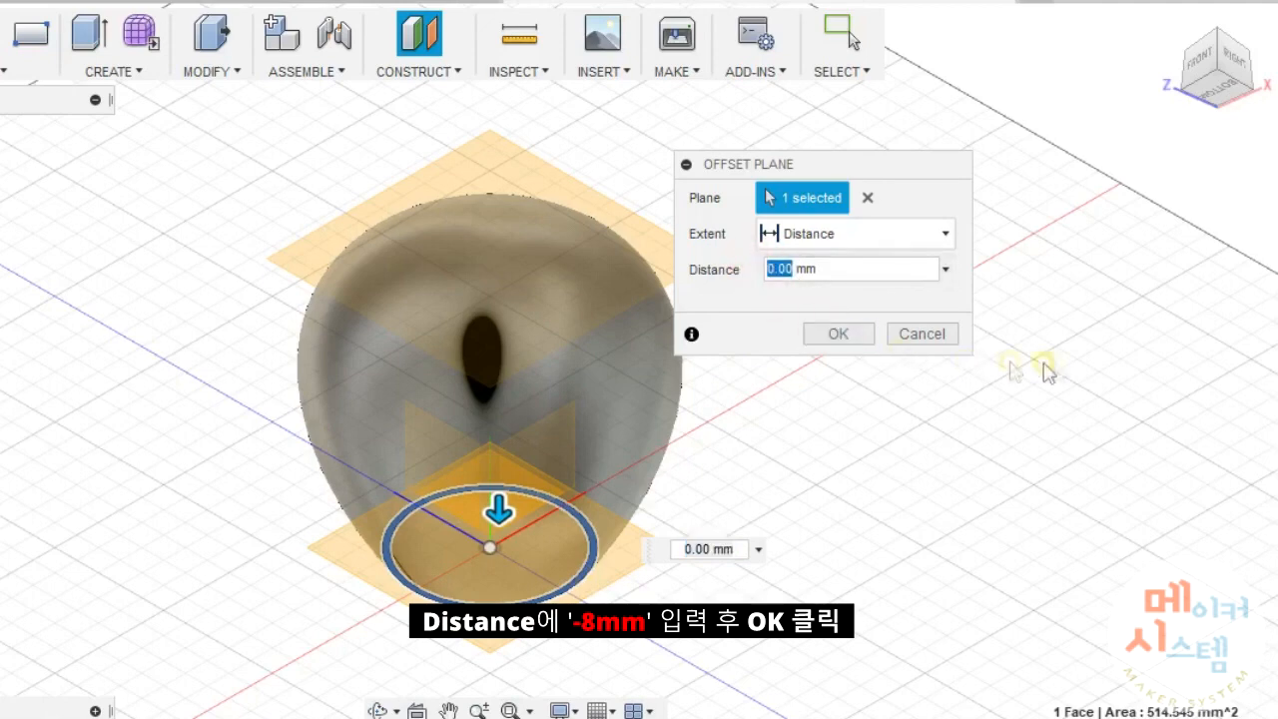
pyautogui.write('-8')
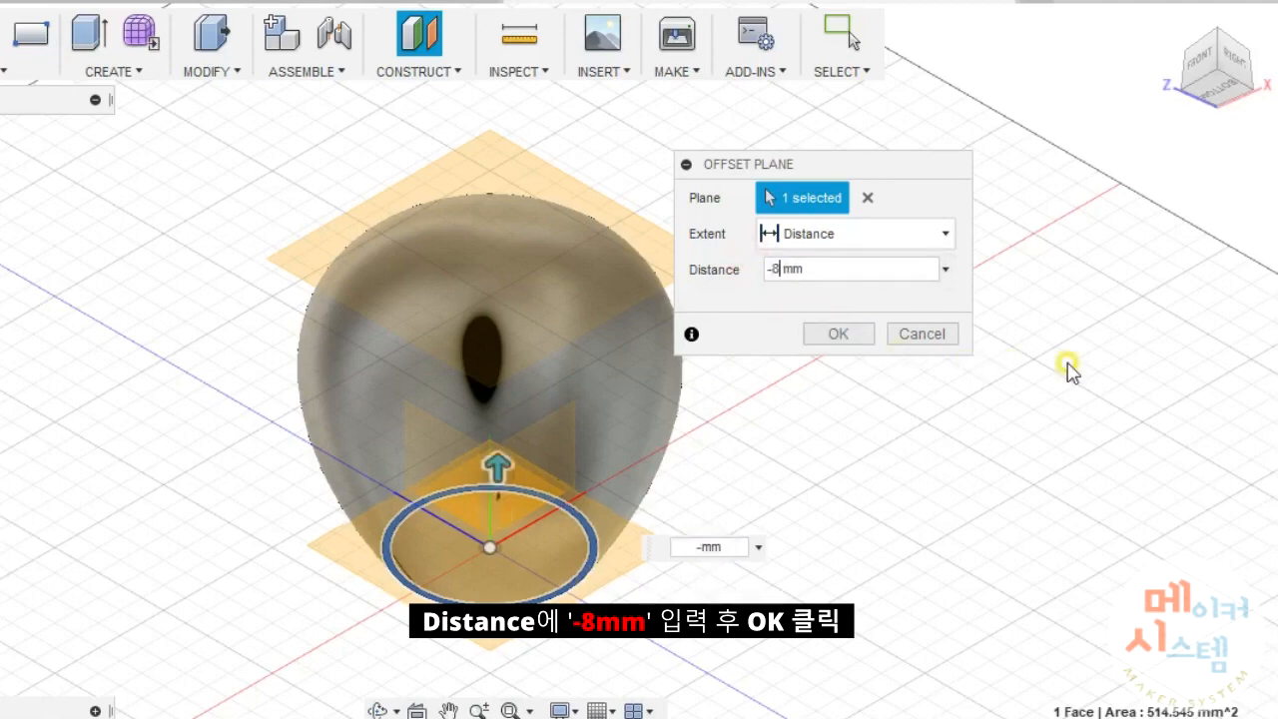
pyautogui.click(838, 333)
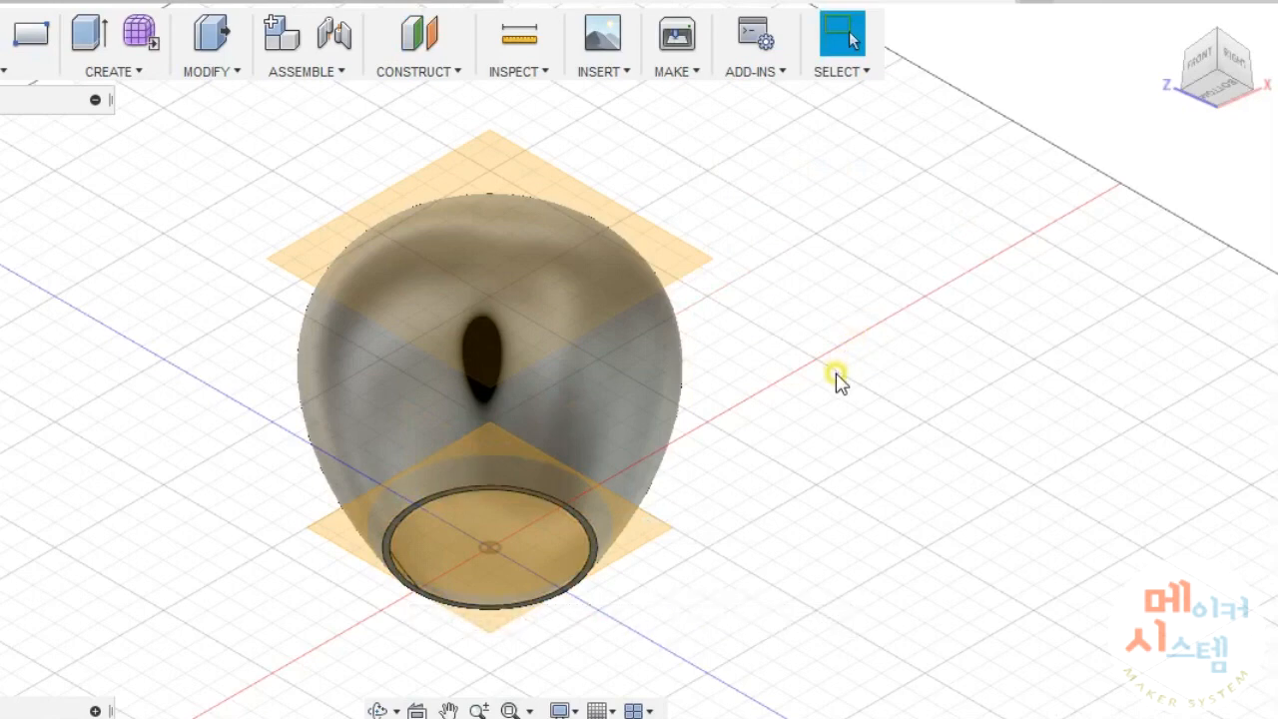
# Split the jar body with the offset plane near its bottom to separate the base ring.
pyautogui.click(206, 72)
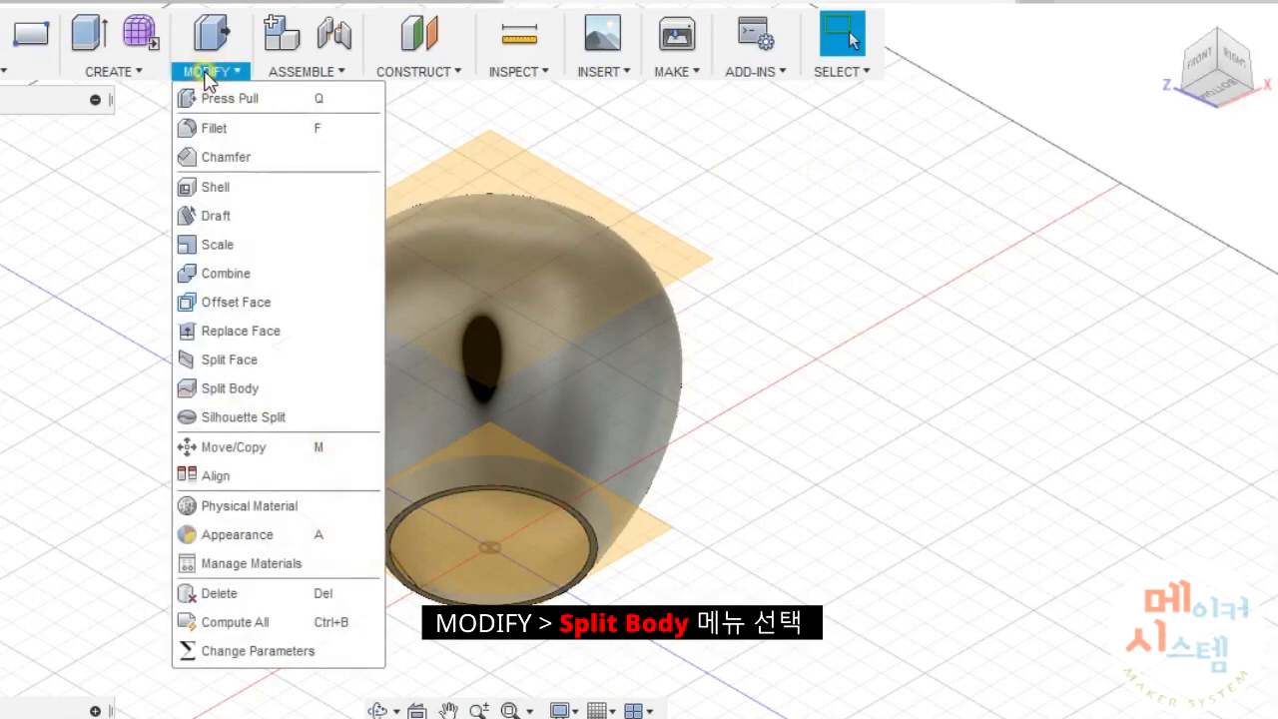
pyautogui.click(245, 389)
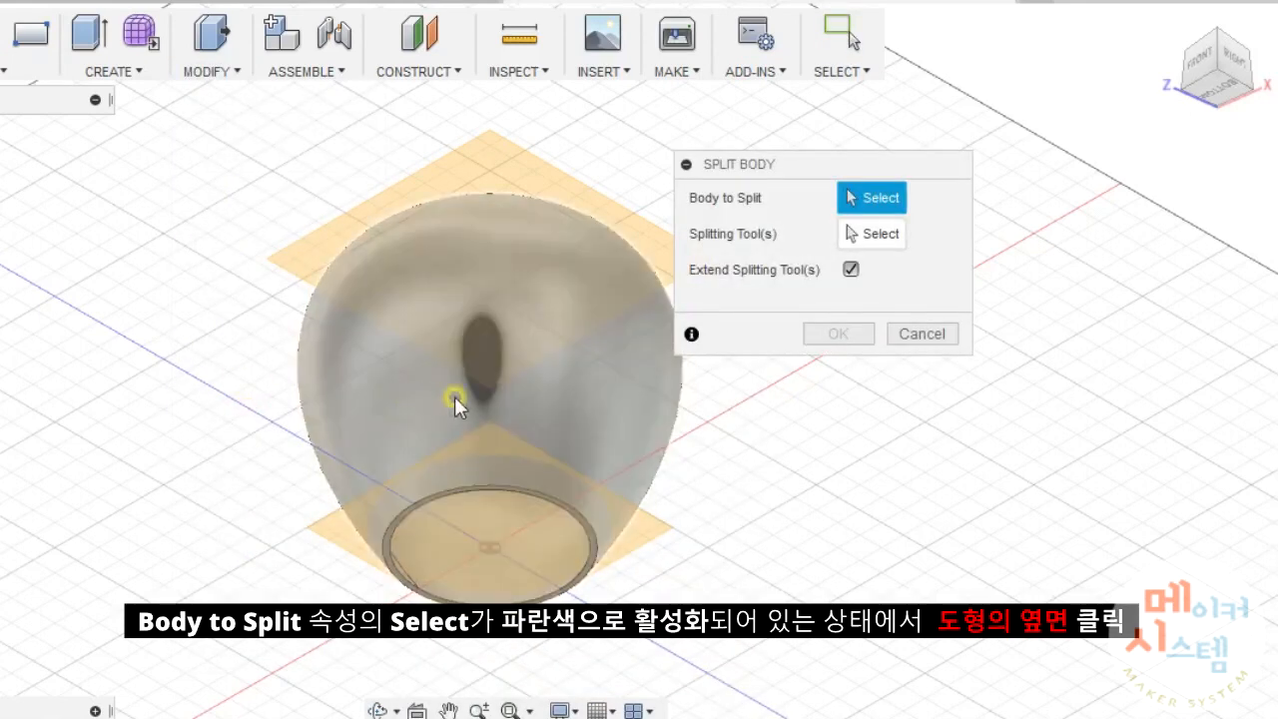
pyautogui.click(454, 397)
pyautogui.click(883, 237)
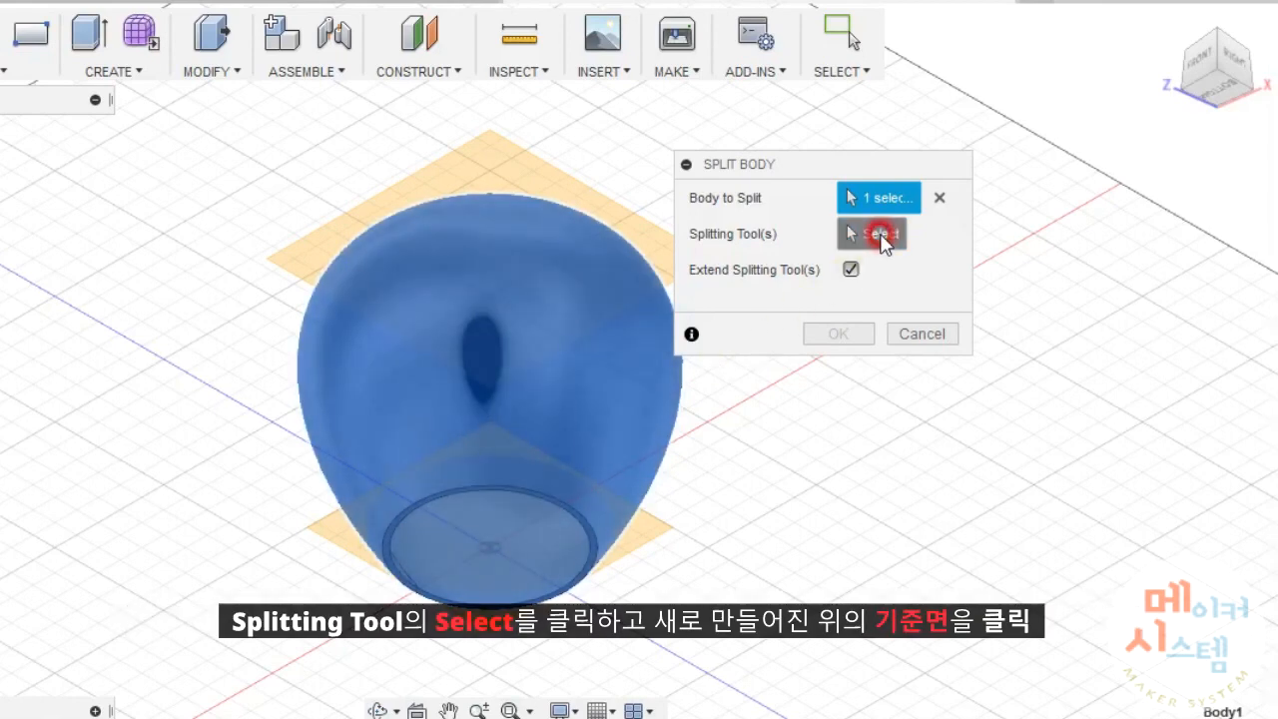
pyautogui.click(633, 530)
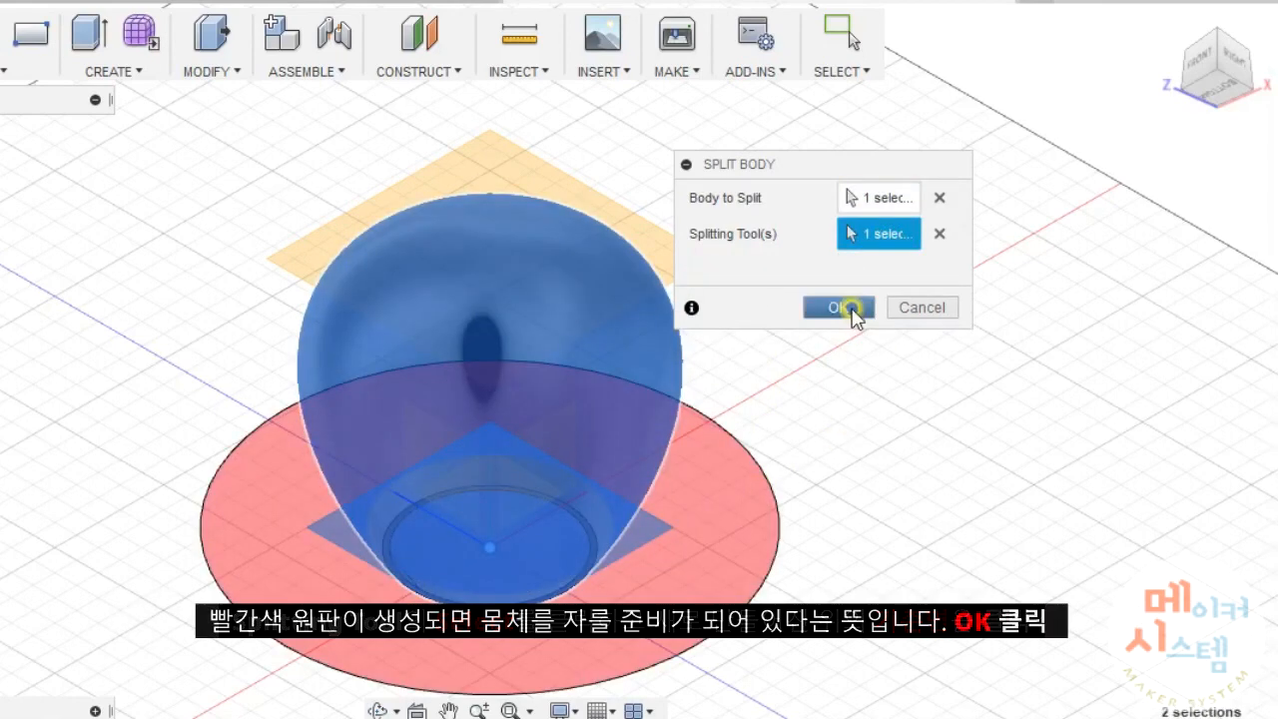
pyautogui.click(838, 308)
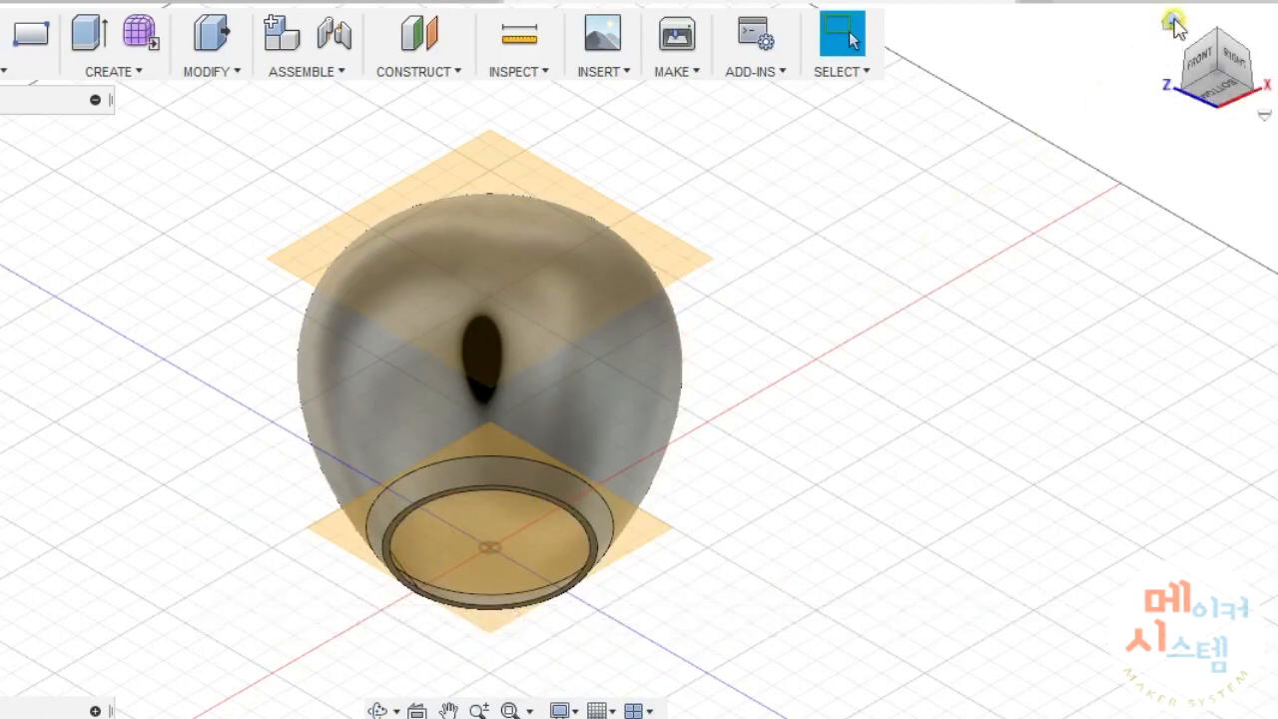
# Hide Body3, the base ring, so only the middle jar part is shown in the home view.
pyautogui.click(1173, 24)
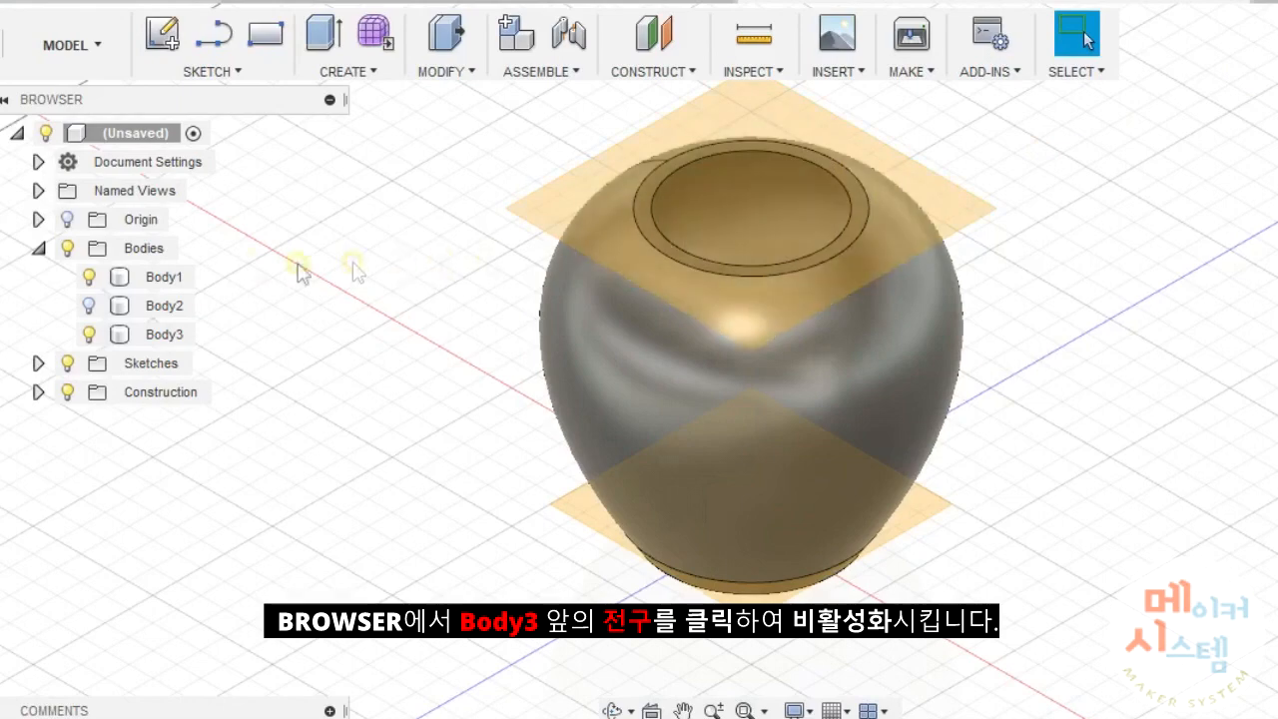
pyautogui.click(91, 334)
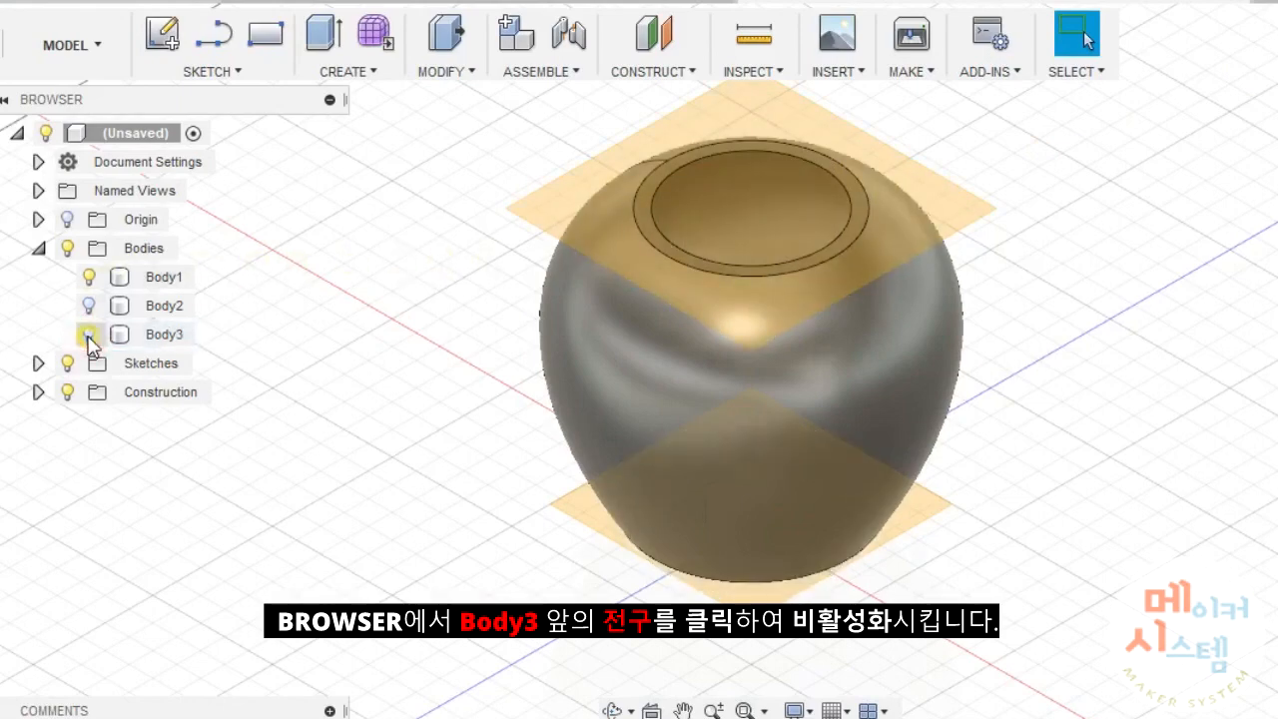
pyautogui.click(838, 469)
pyautogui.keyDown('shift'); pyautogui.moveTo(839, 469); pyautogui.dragTo(866, 460, button='middle'); pyautogui.keyUp('shift')
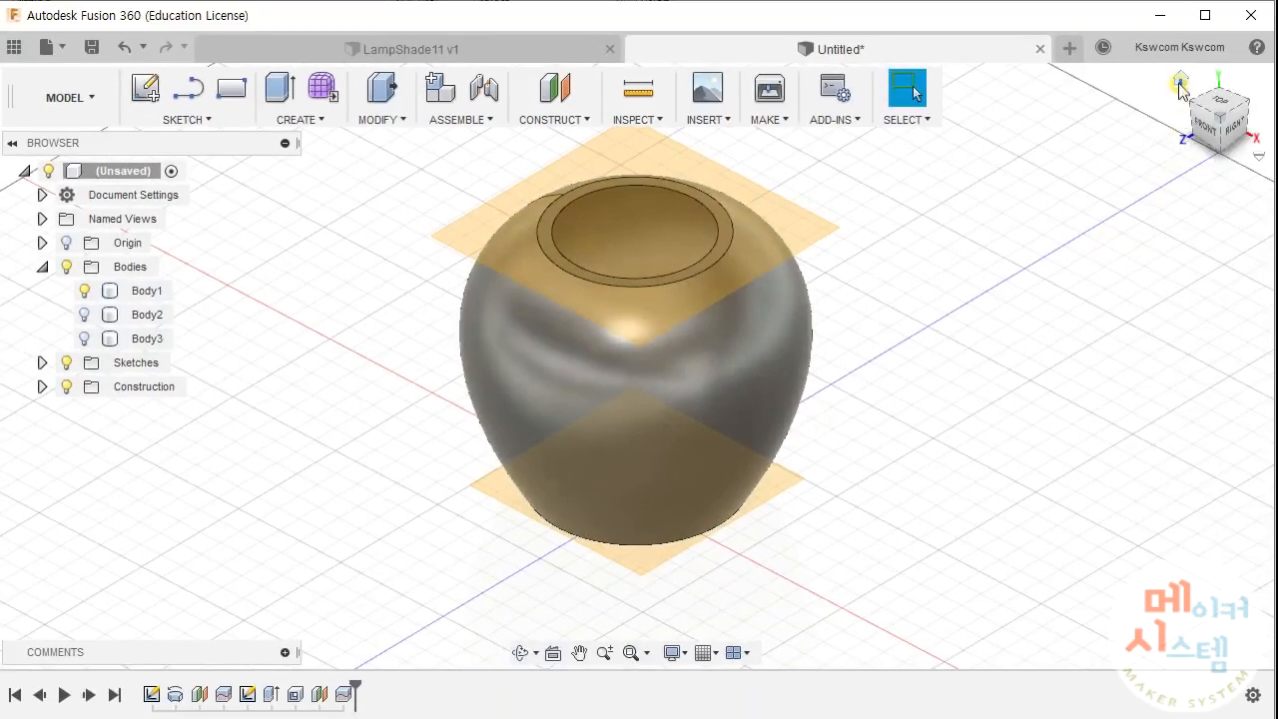
pyautogui.click(1177, 84)
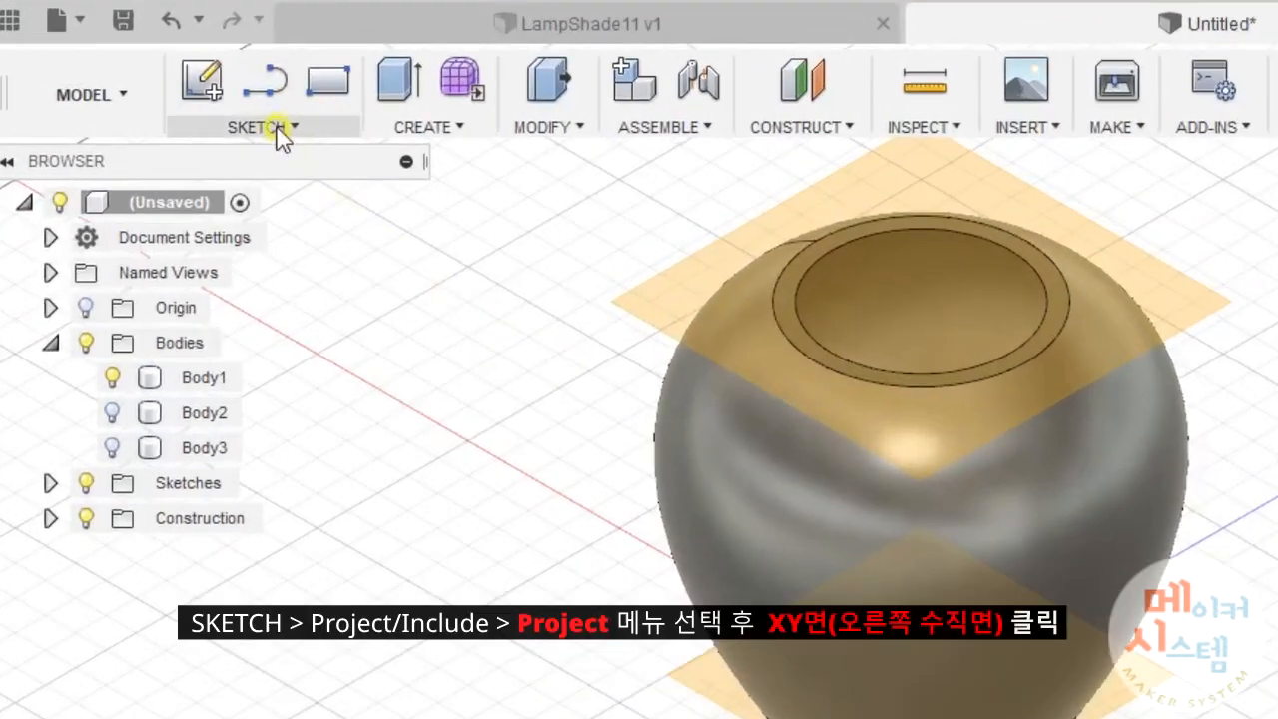
# Project the full outline of Body1 onto the vertical XY plane using the Bodies selection filter, and hide Body1.
pyautogui.click(198, 121)
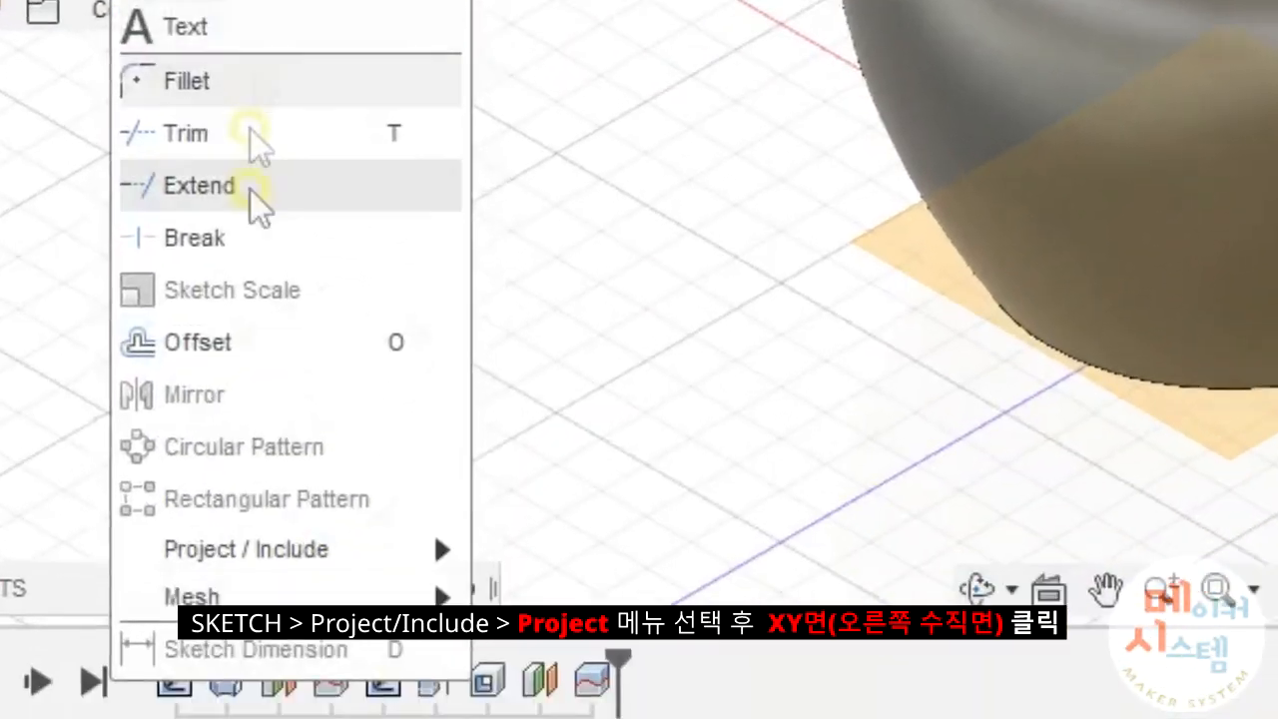
pyautogui.moveTo(263, 545)
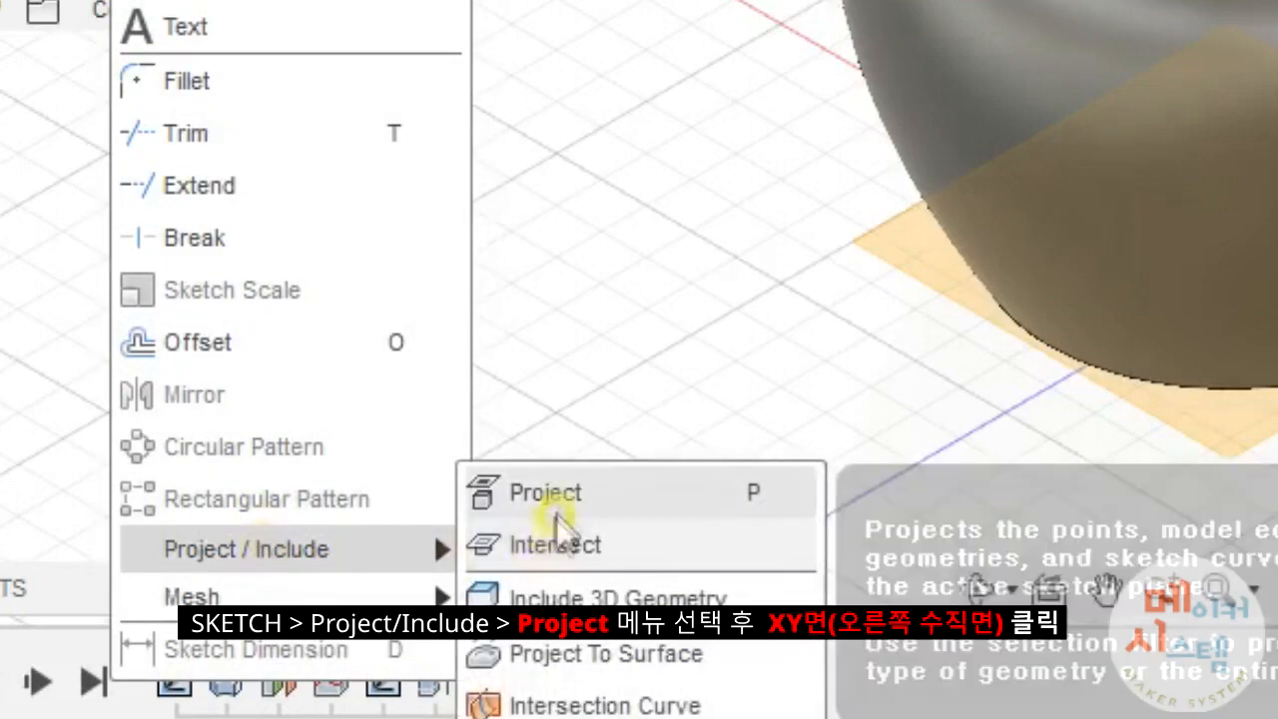
pyautogui.click(569, 492)
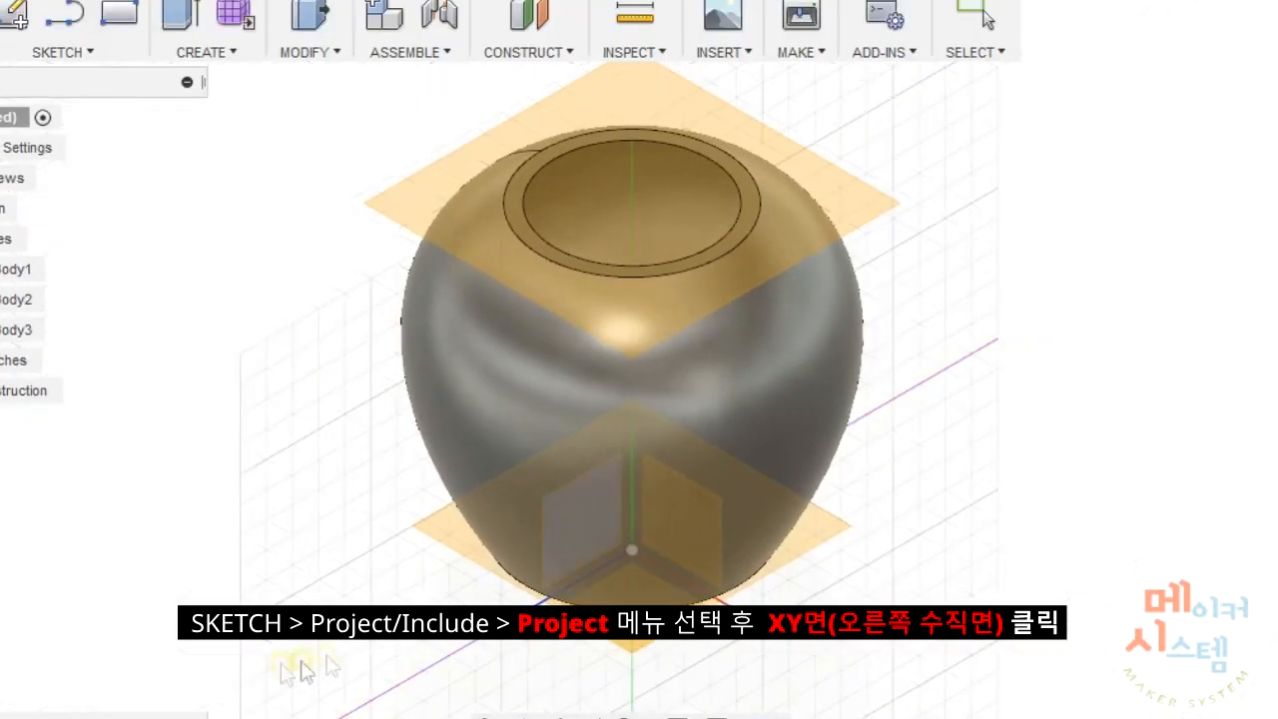
pyautogui.click(687, 517)
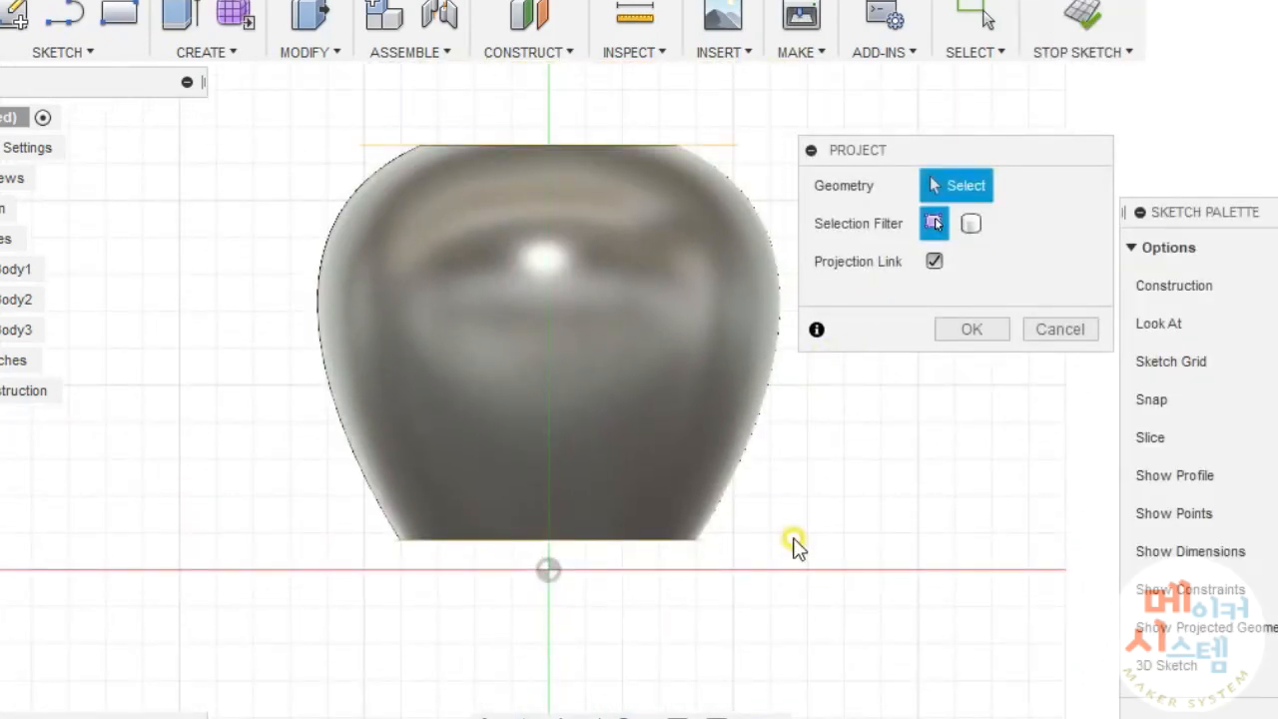
pyautogui.click(544, 336)
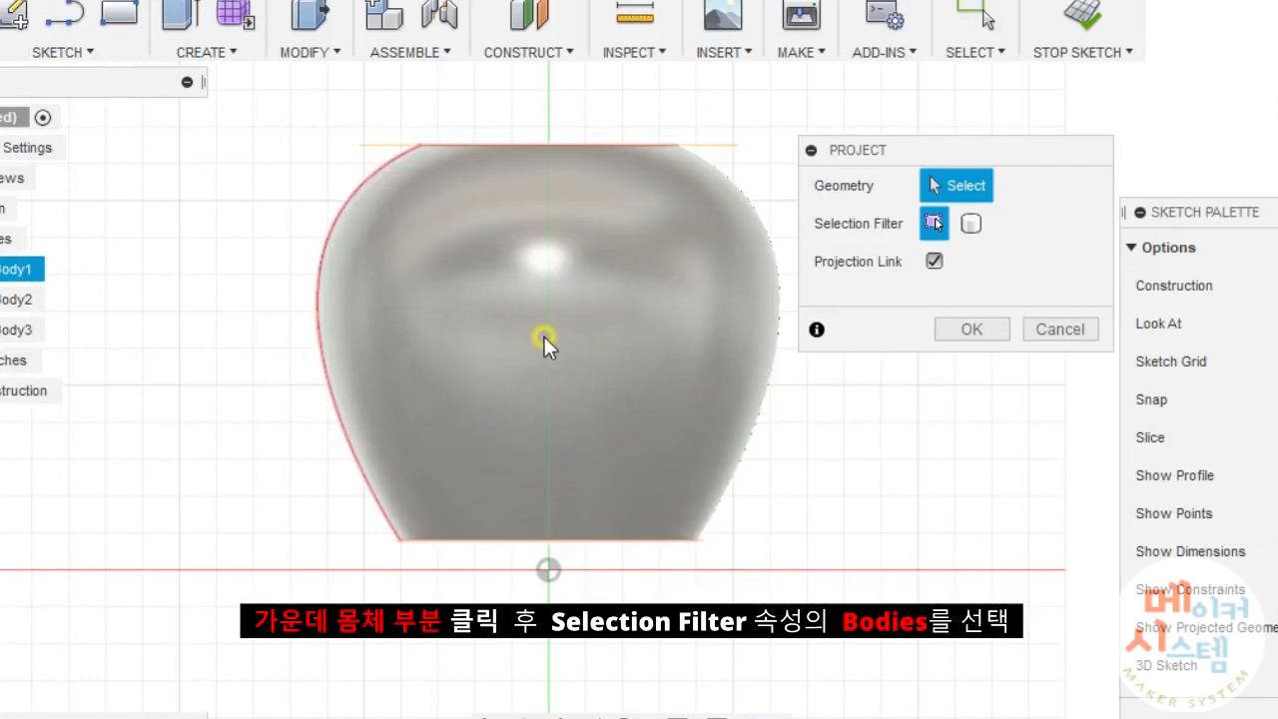
pyautogui.click(544, 337)
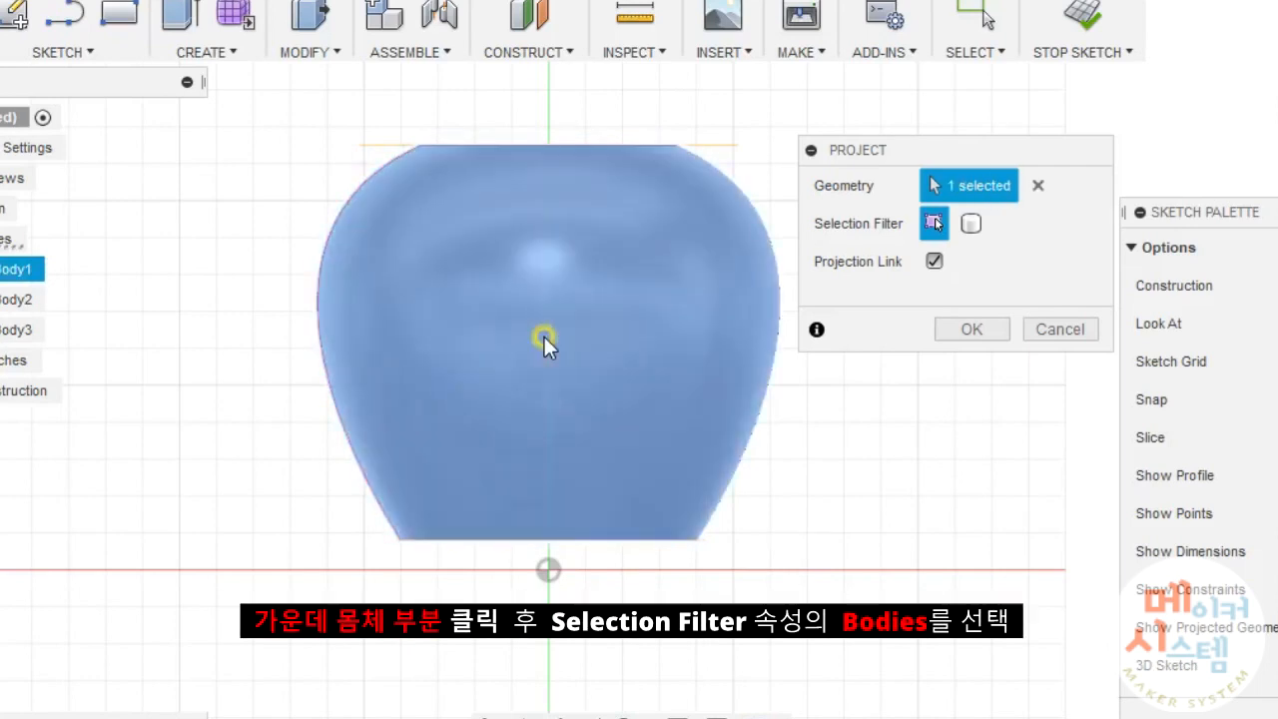
pyautogui.click(970, 224)
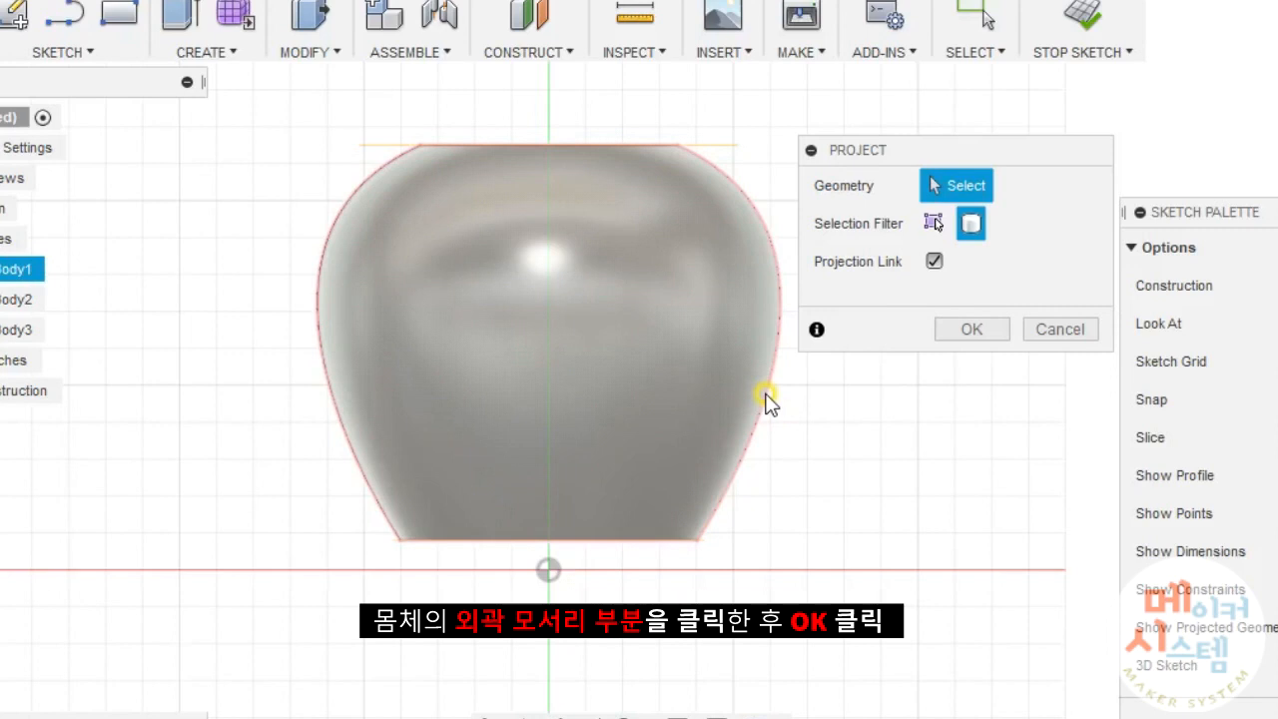
pyautogui.click(765, 401)
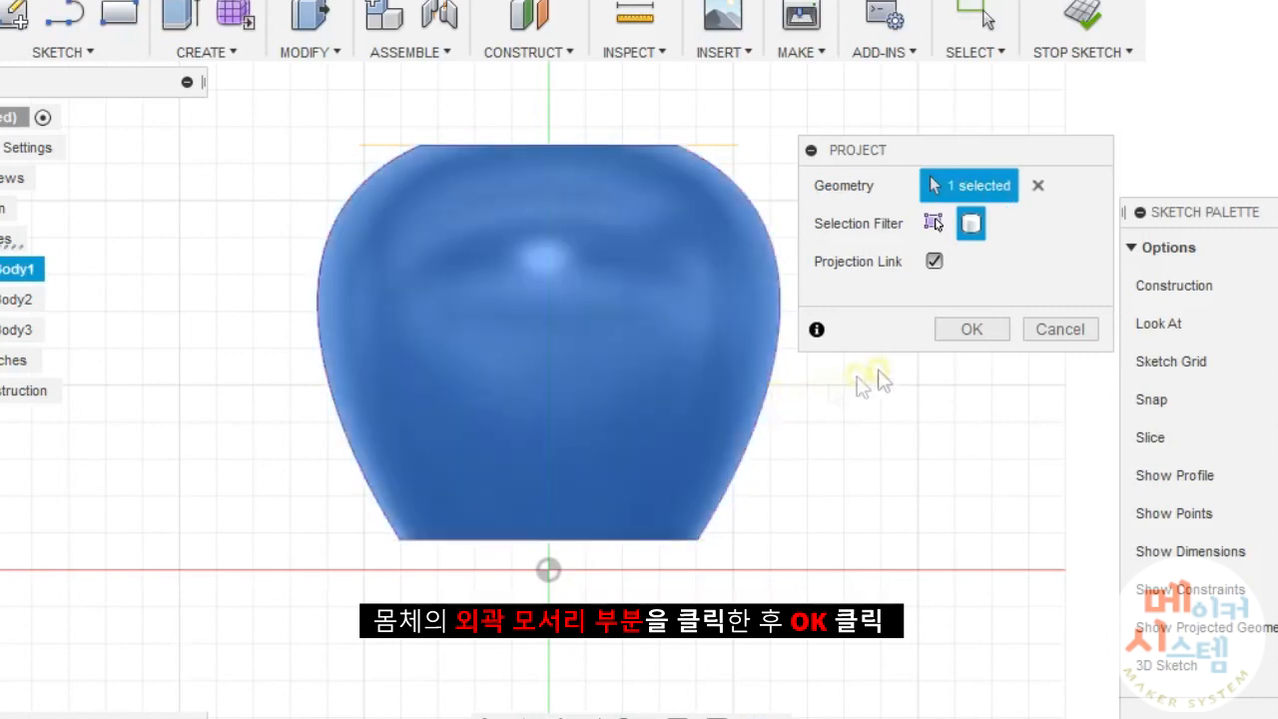
pyautogui.click(972, 329)
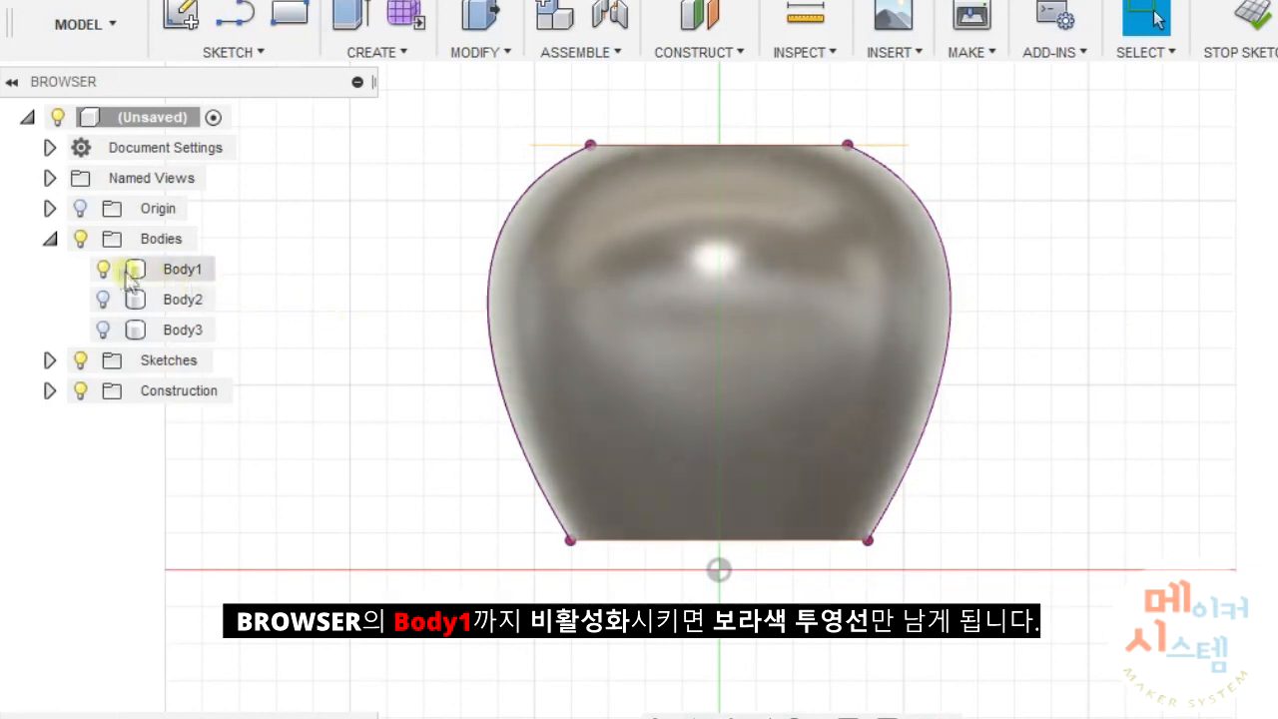
pyautogui.click(103, 270)
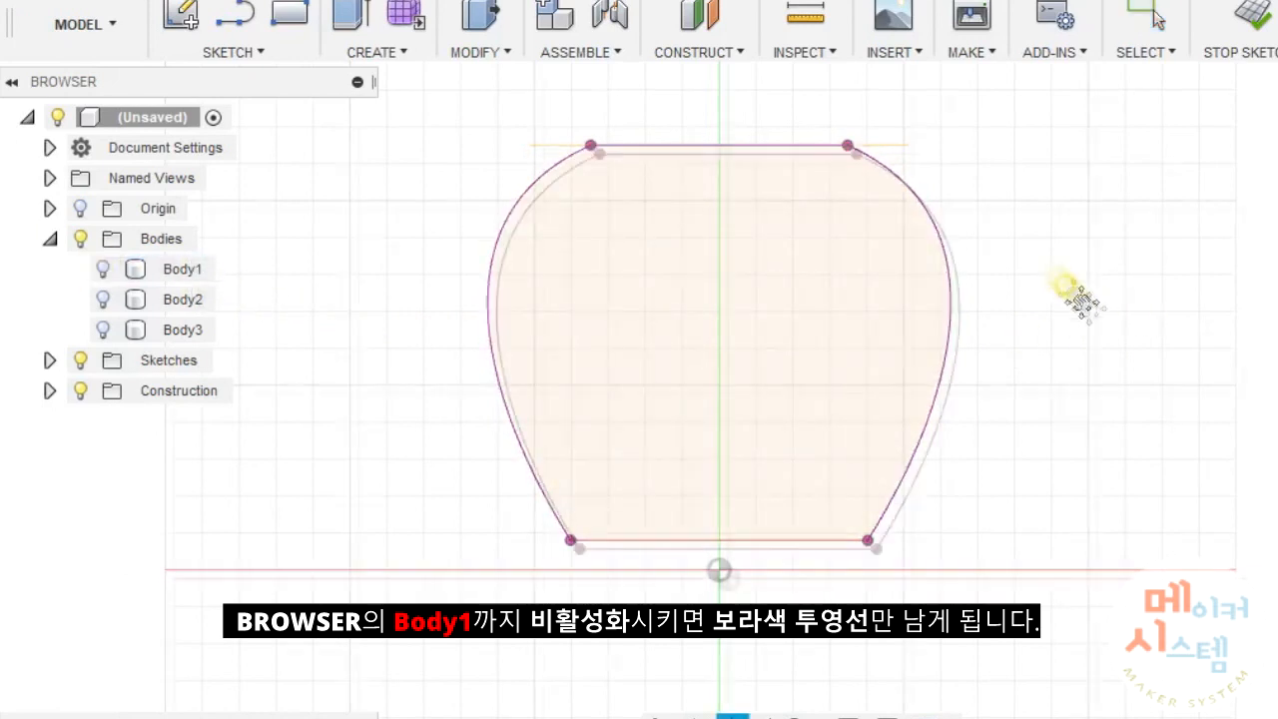
pyautogui.moveTo(1068, 293); pyautogui.dragTo(1118, 337, button='middle')
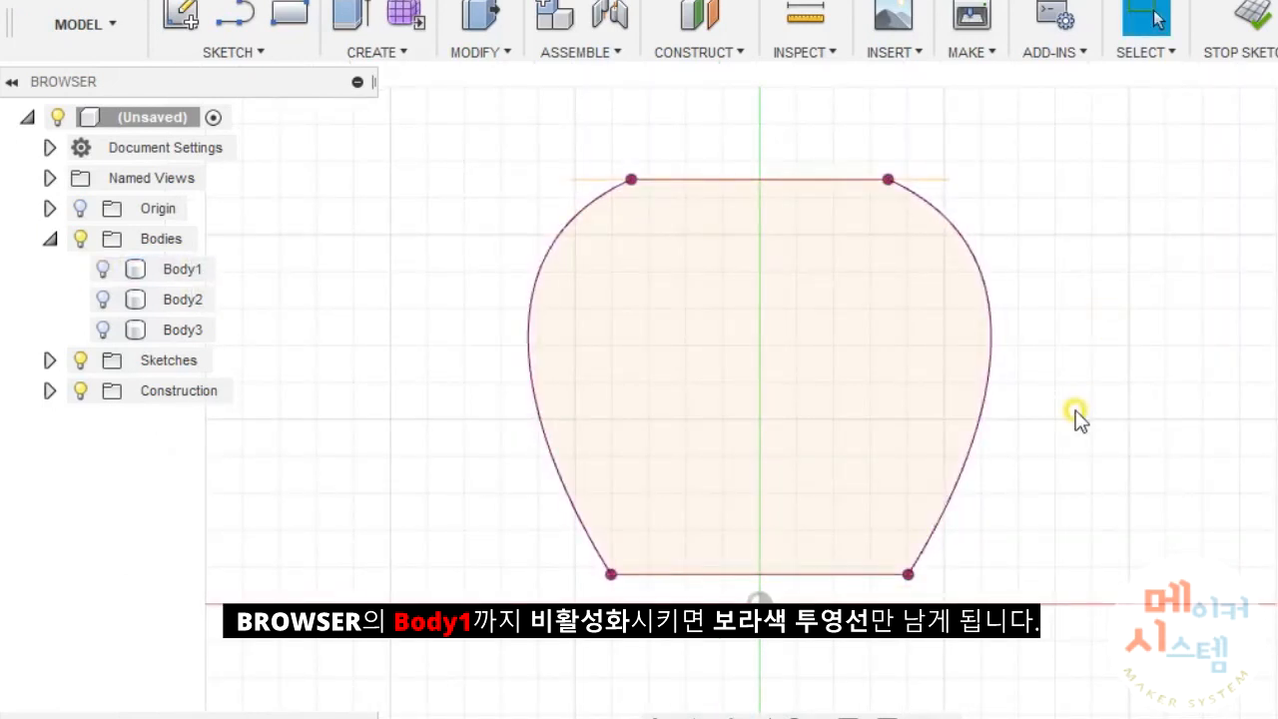
# Draw two slanted lines, about 118 mm and 115 mm long, from the outline's upper edge down to its lower edge, sloping left to right.
pyautogui.click(262, 52)
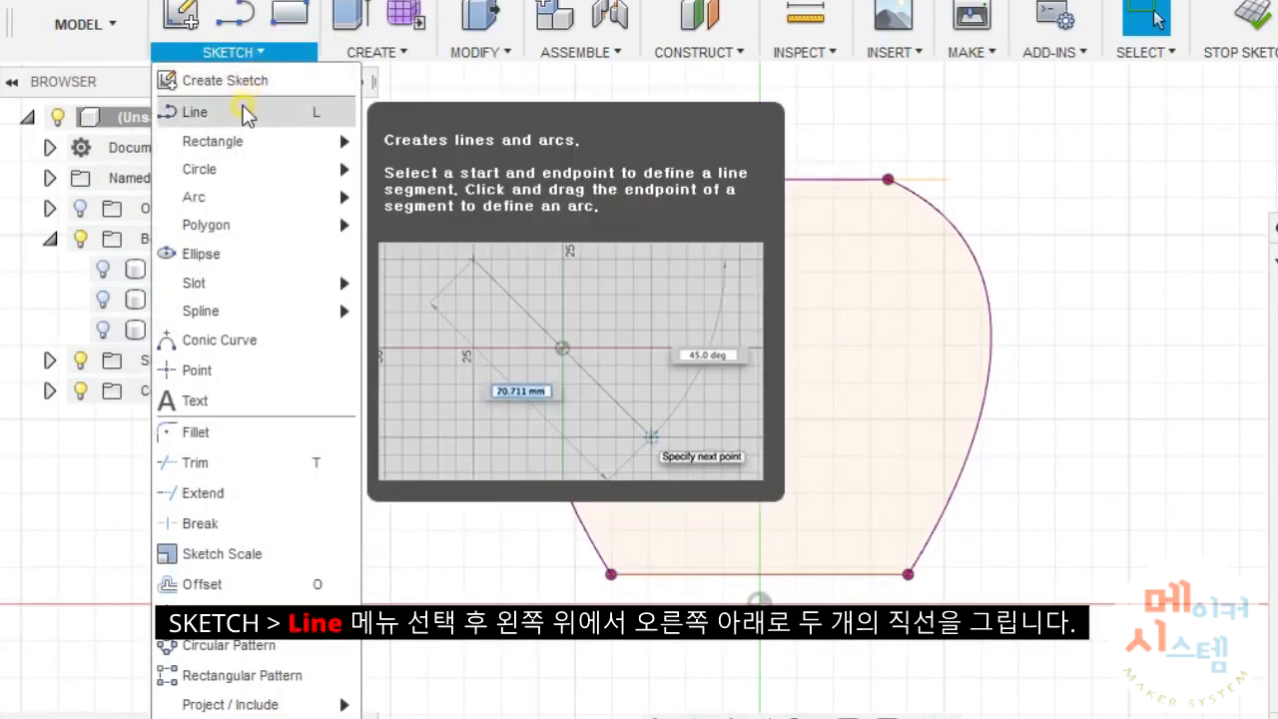
pyautogui.click(244, 113)
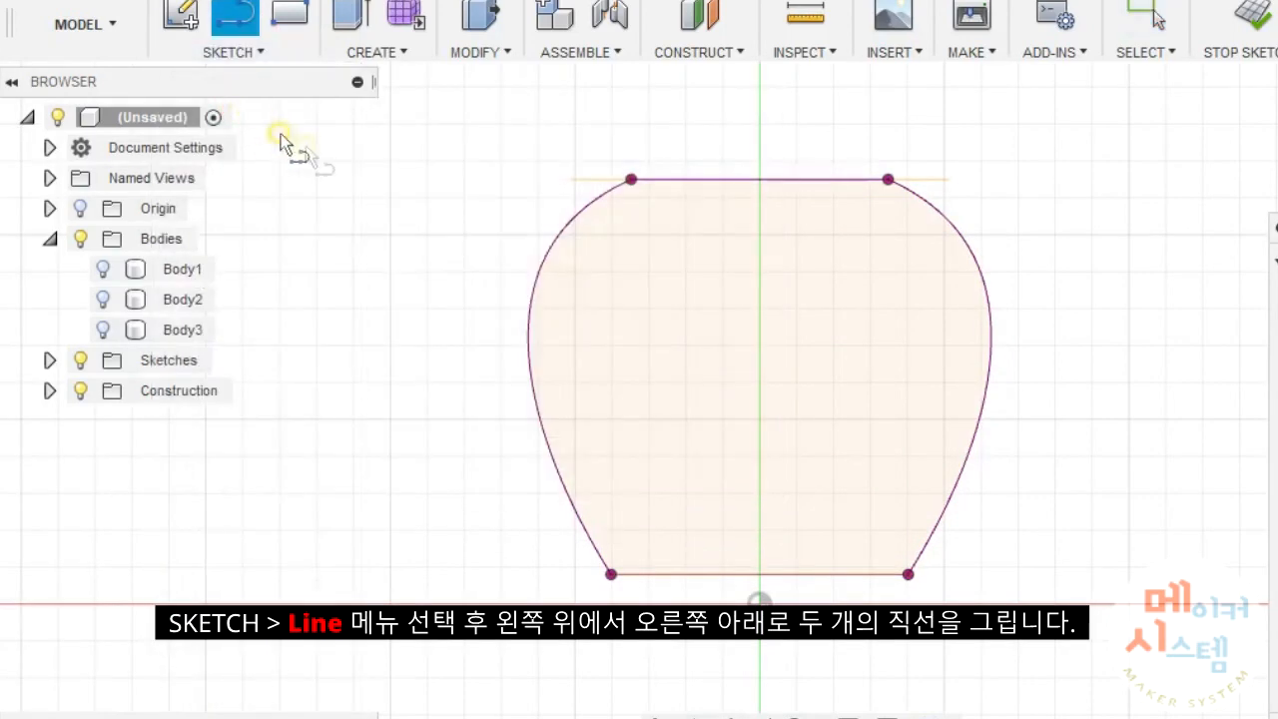
pyautogui.click(655, 179)
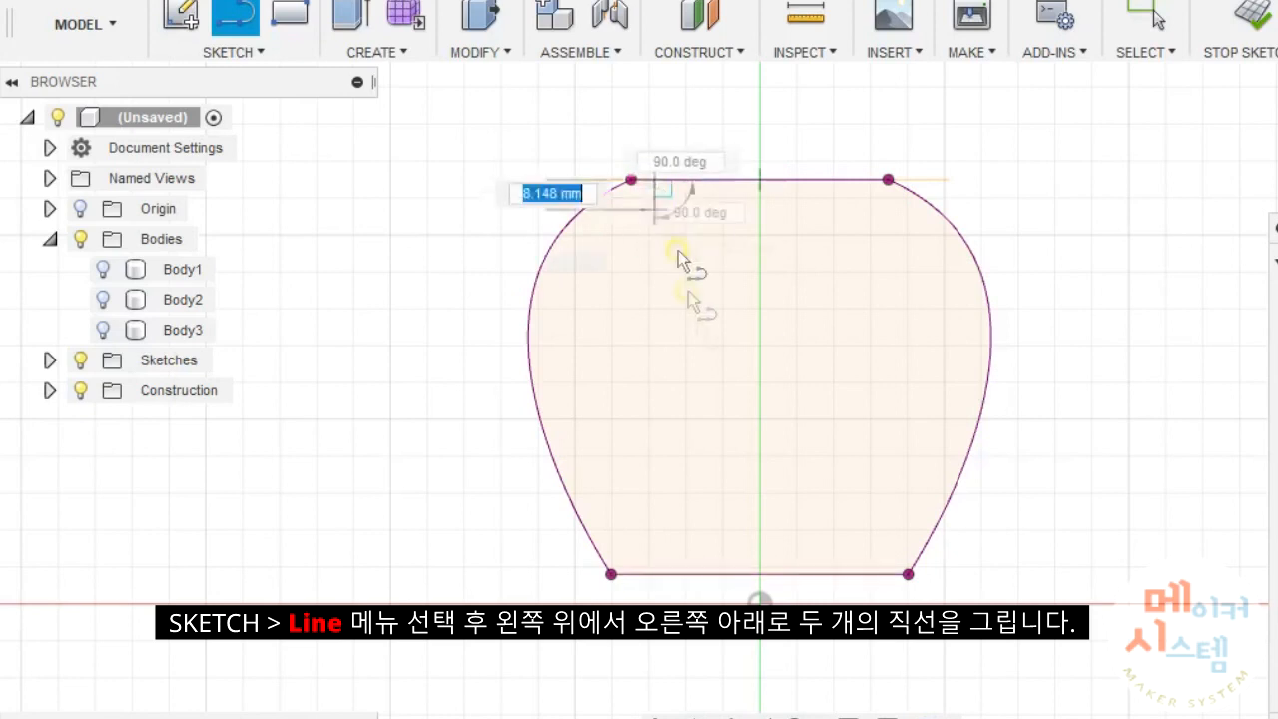
pyautogui.doubleClick(834, 576)
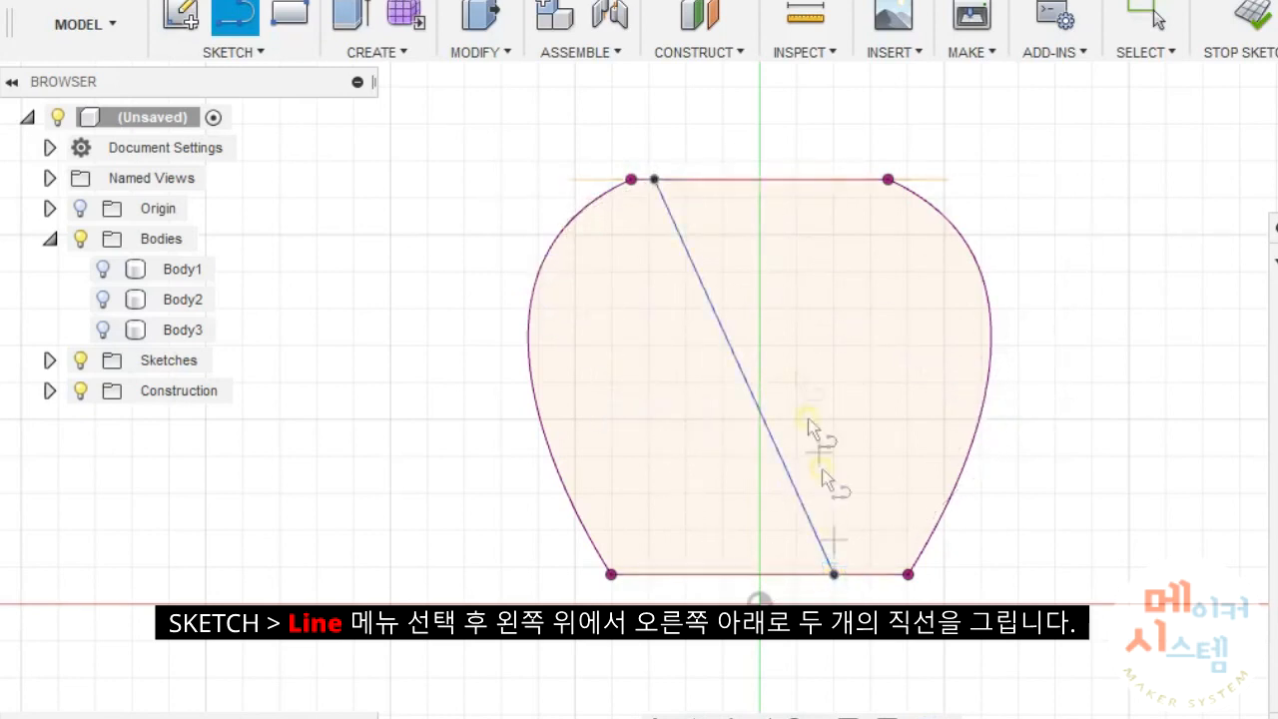
pyautogui.click(716, 180)
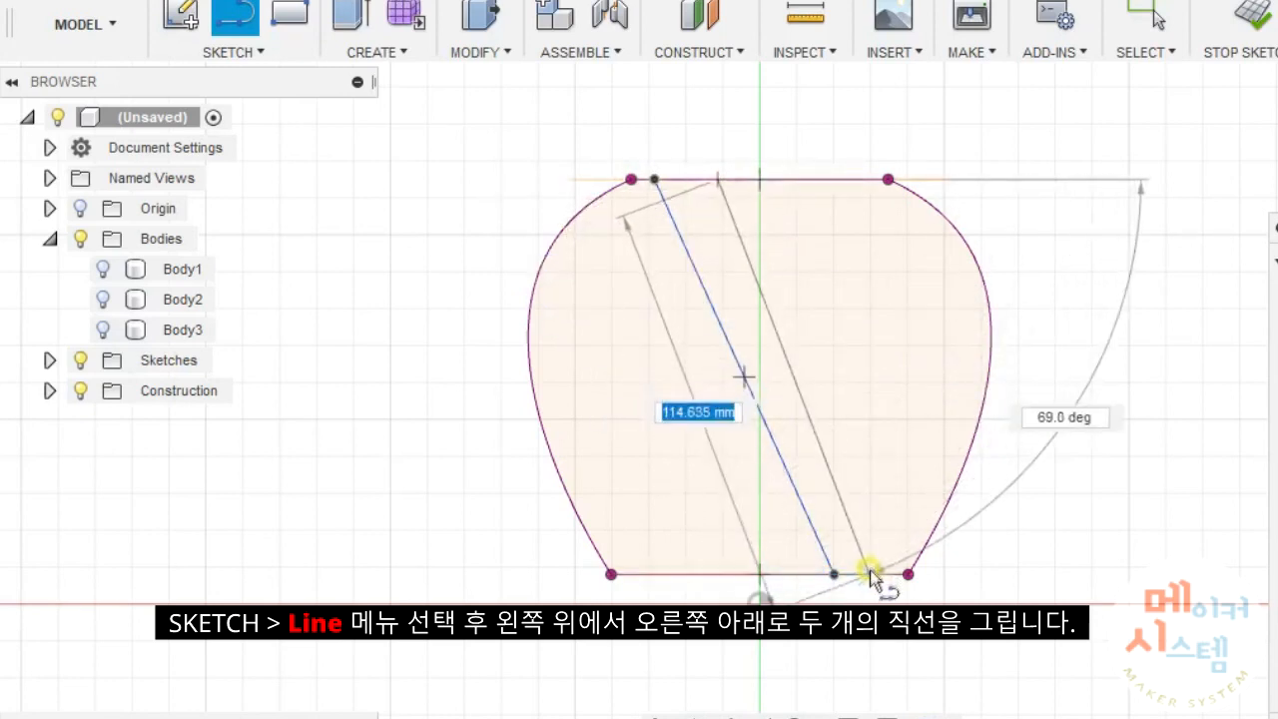
pyautogui.doubleClick(873, 572)
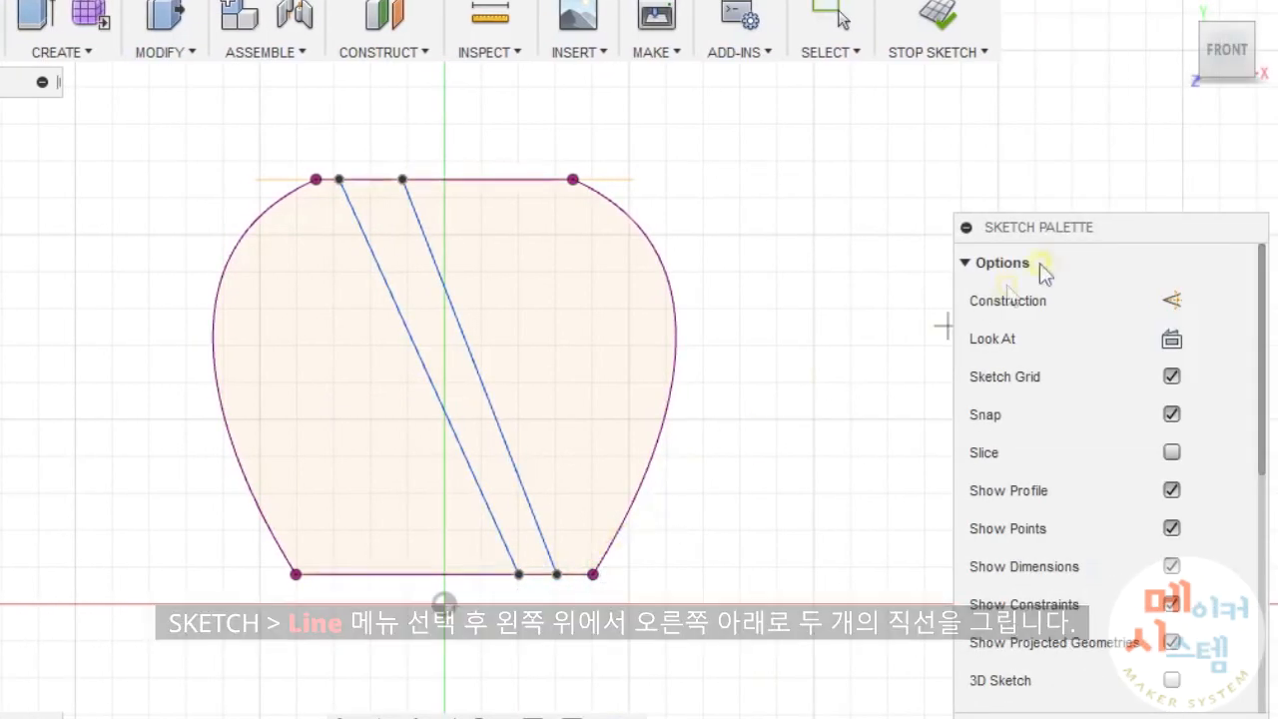
# Make the two slanted lines parallel with a Parallel constraint.
pyautogui.moveTo(1129, 222)
pyautogui.mouseDown()
pyautogui.moveTo(941, 126)
pyautogui.moveTo(949, 109)
pyautogui.mouseUp()
pyautogui.moveTo(1080, 292); pyautogui.dragTo(1067, 522)
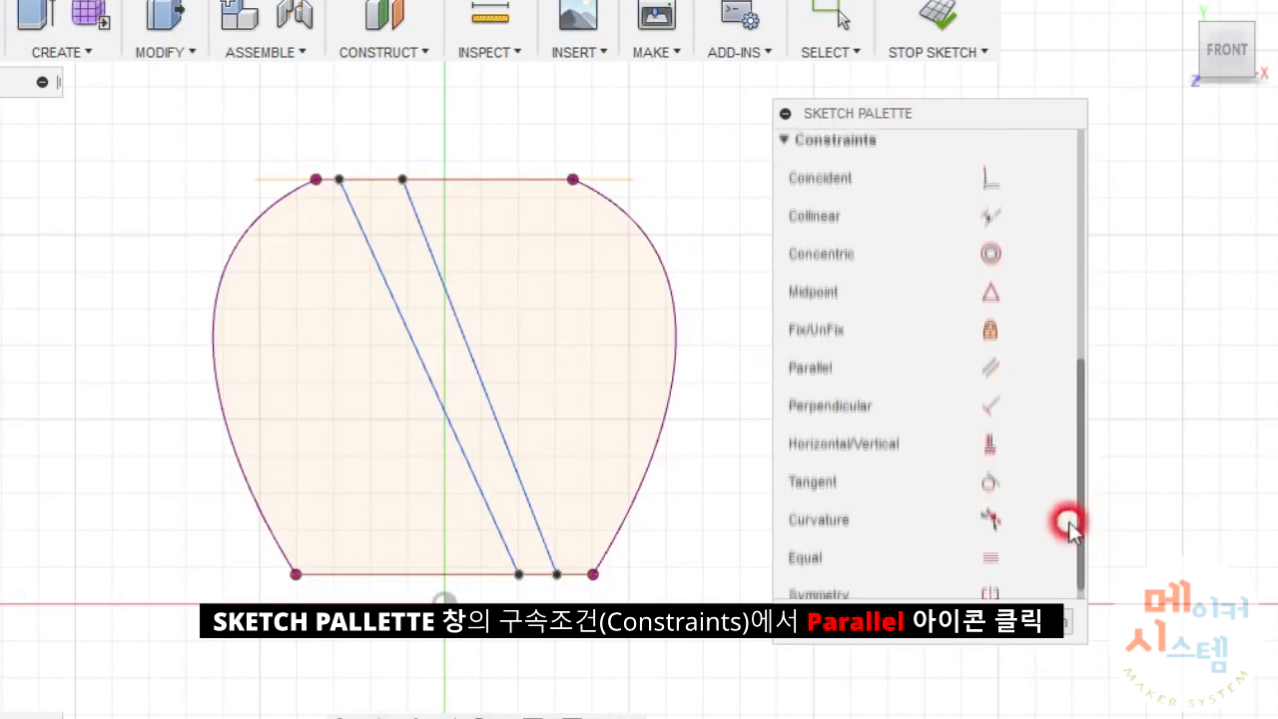
pyautogui.click(992, 367)
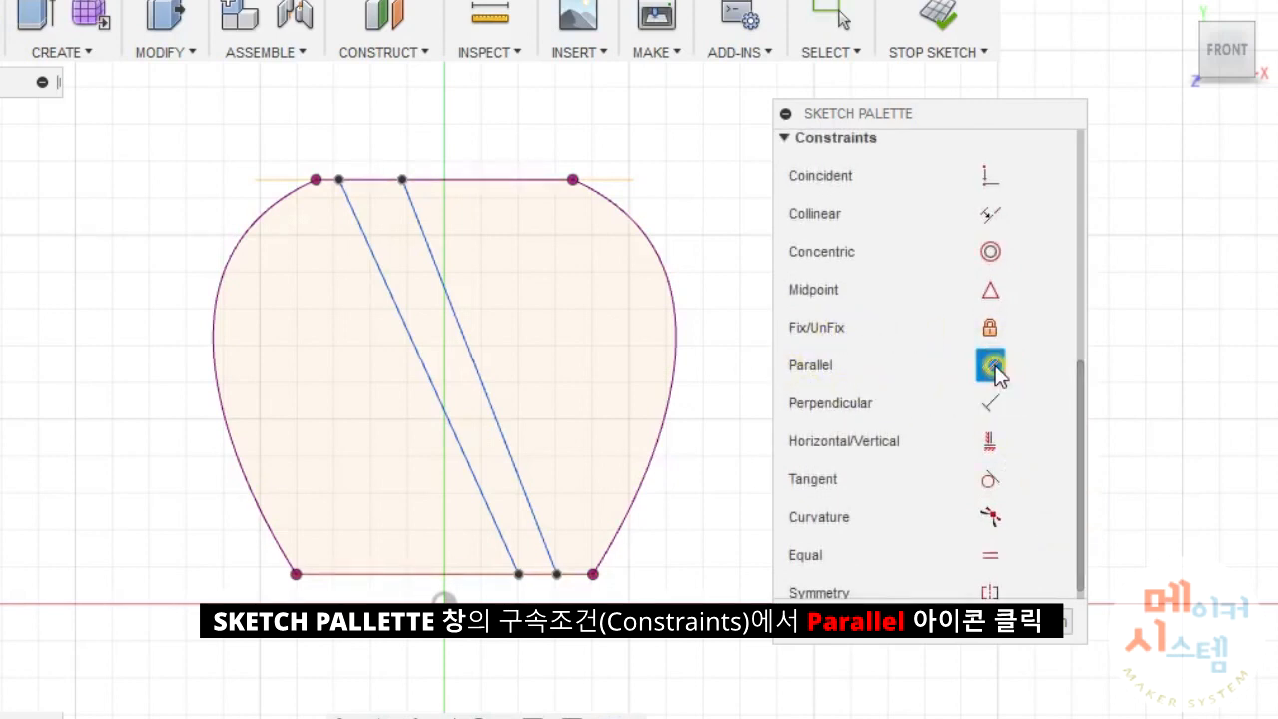
pyautogui.click(430, 380)
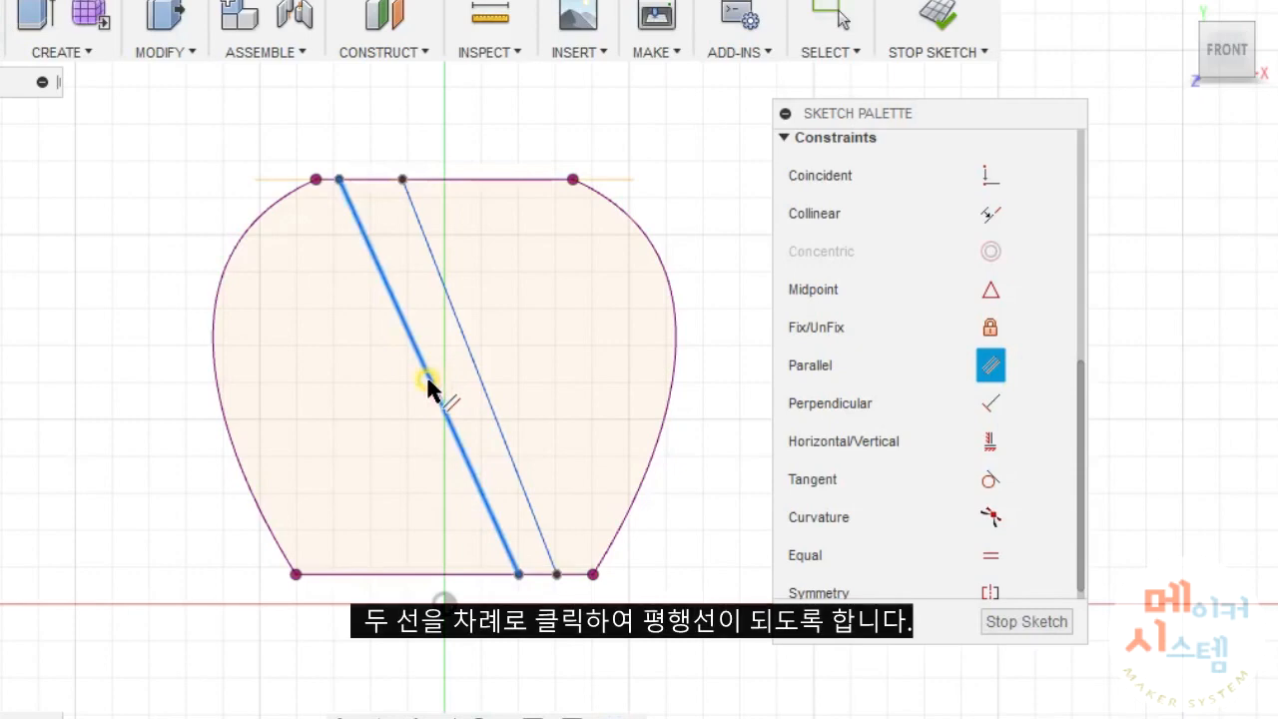
pyautogui.click(481, 384)
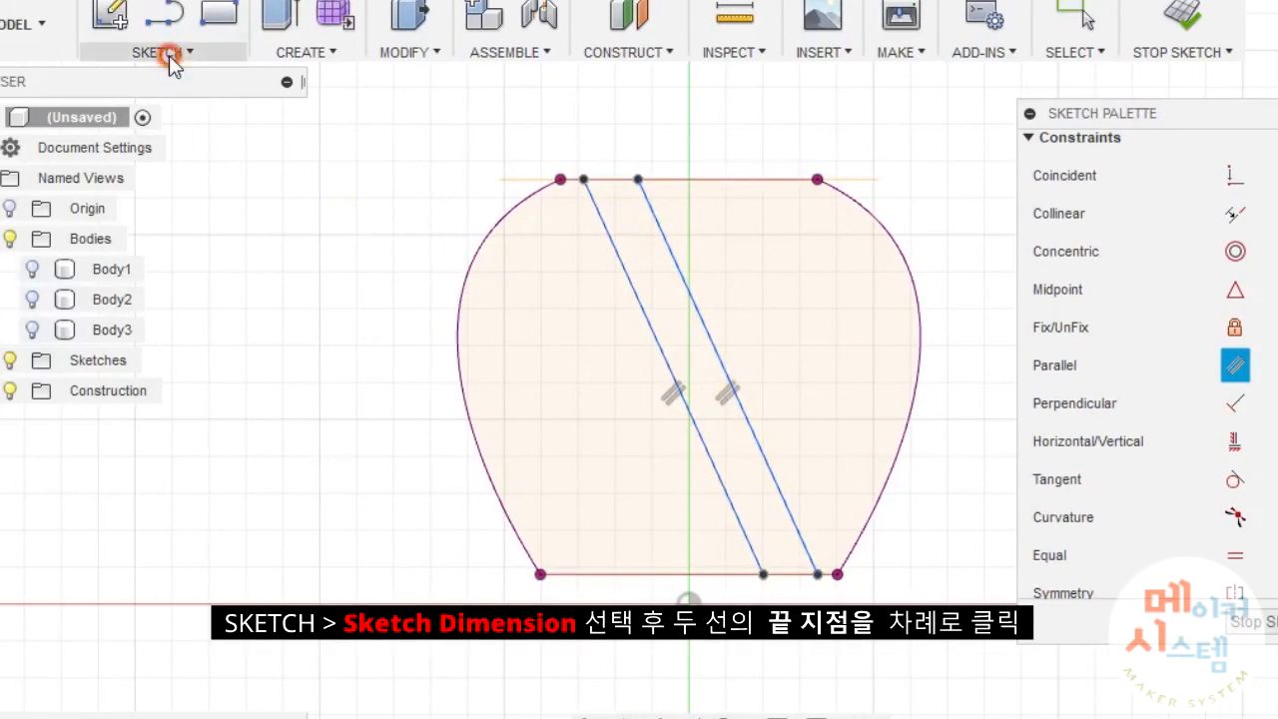
# Dimension the gap between the two lines' upper endpoints to 6 mm and shift the line pair to the middle of the outline.
pyautogui.click(162, 46)
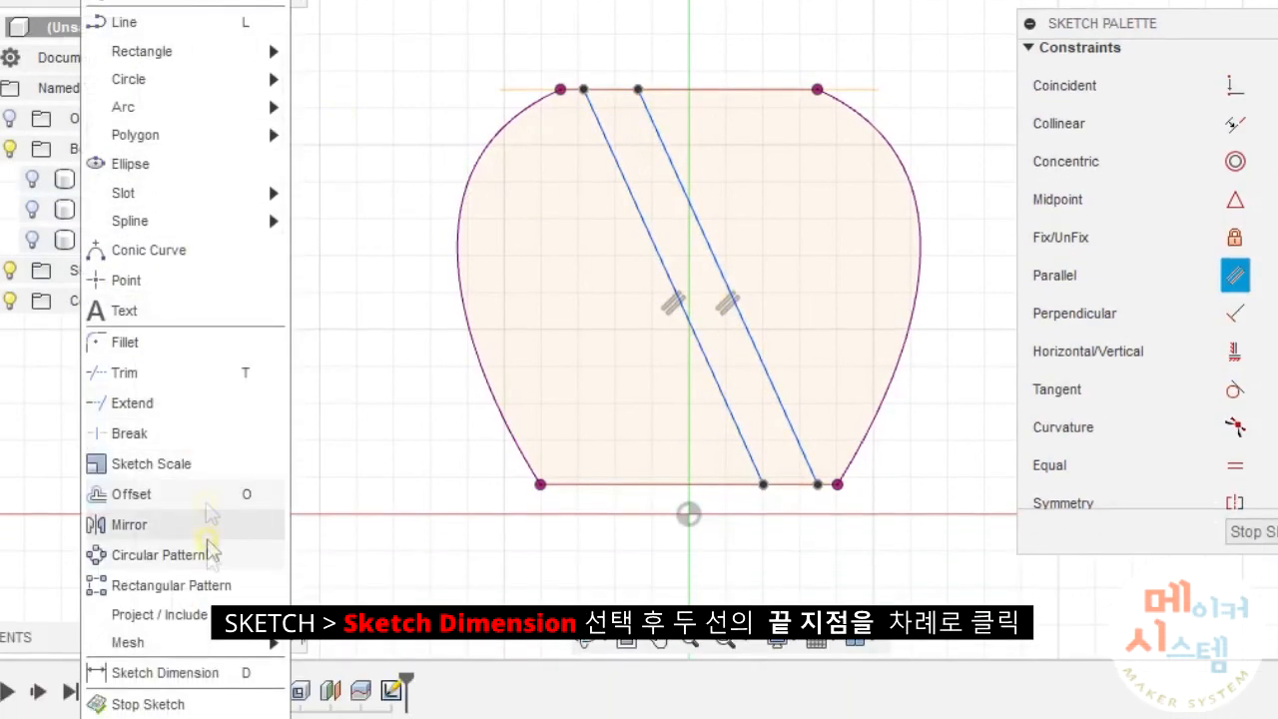
pyautogui.click(199, 673)
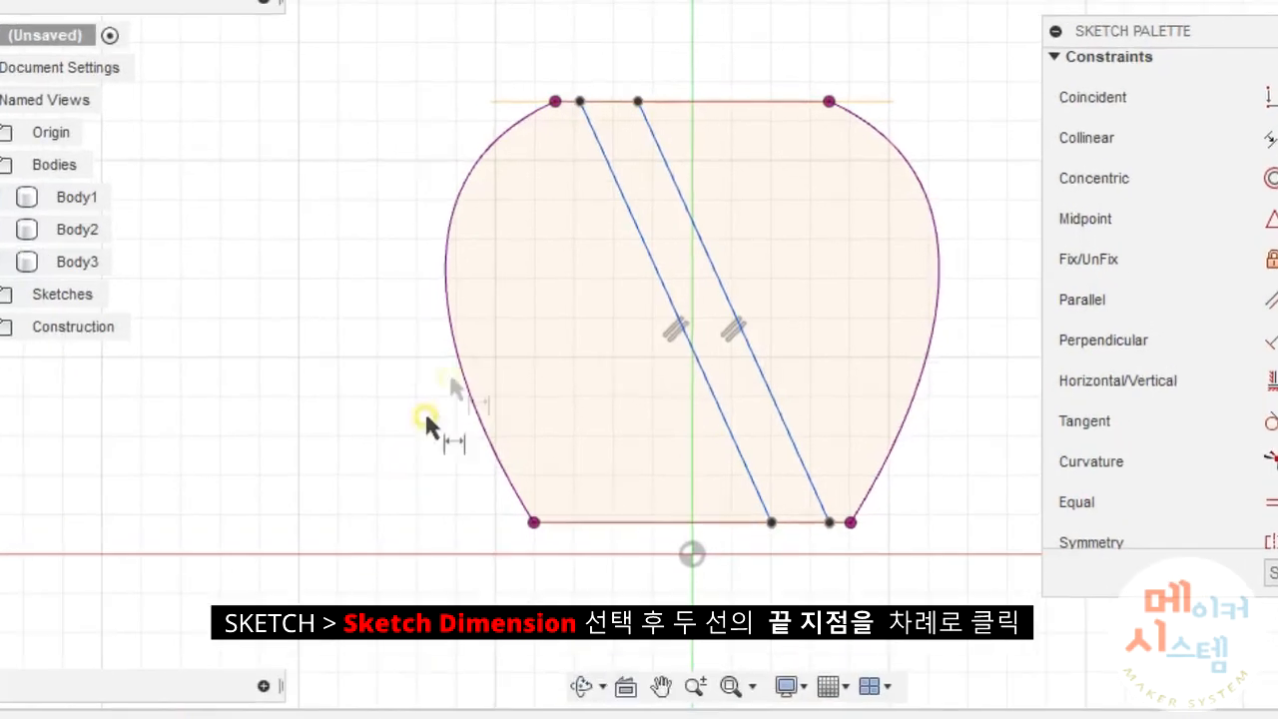
pyautogui.click(583, 89)
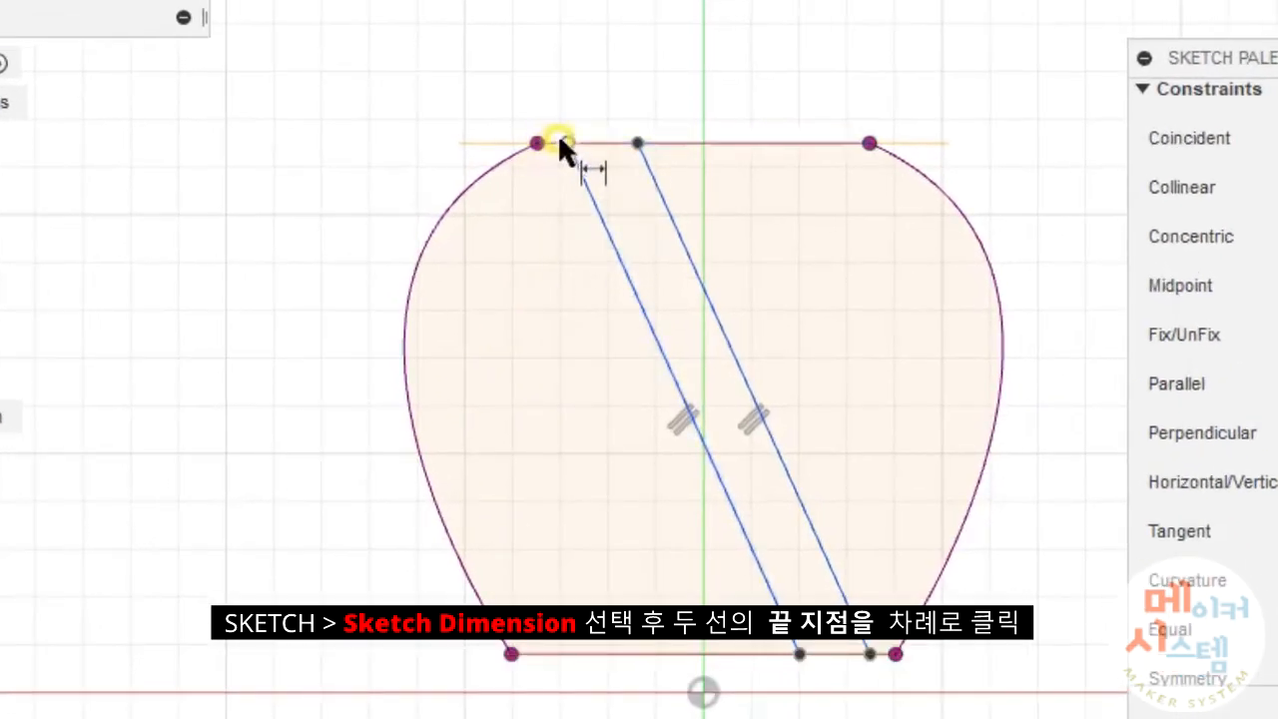
pyautogui.click(567, 142)
pyautogui.click(637, 143)
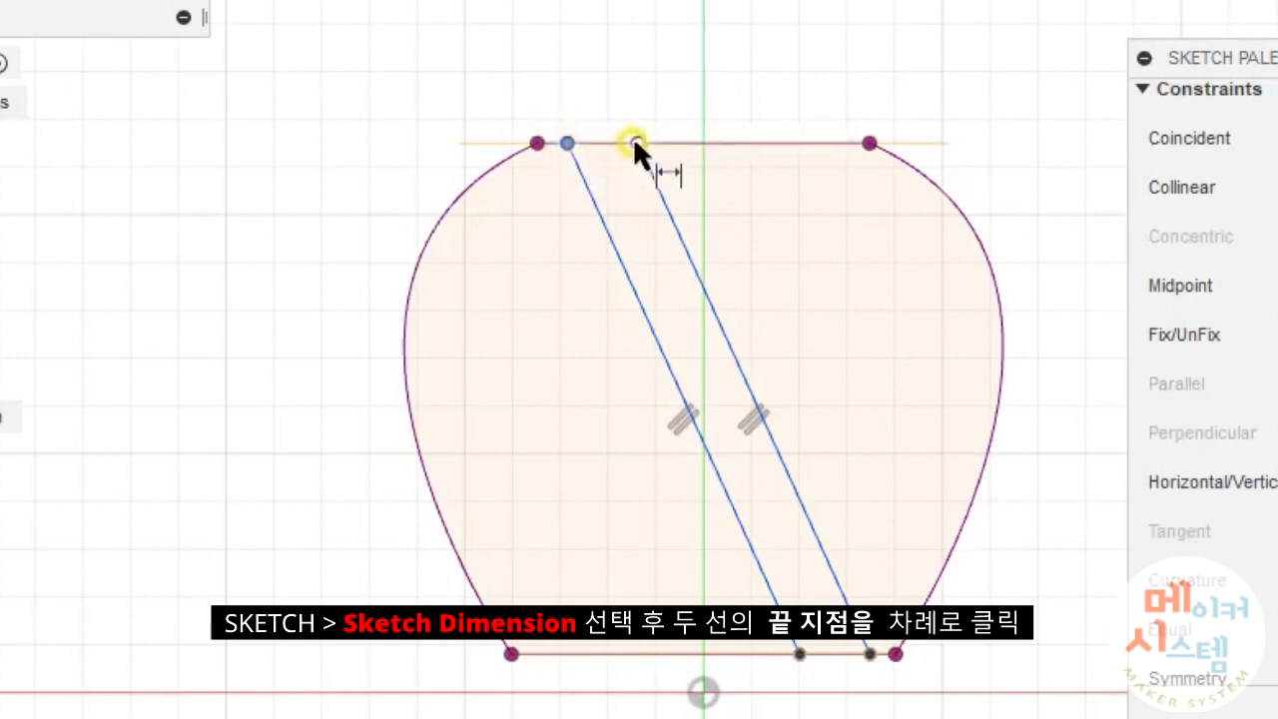
pyautogui.click(585, 66)
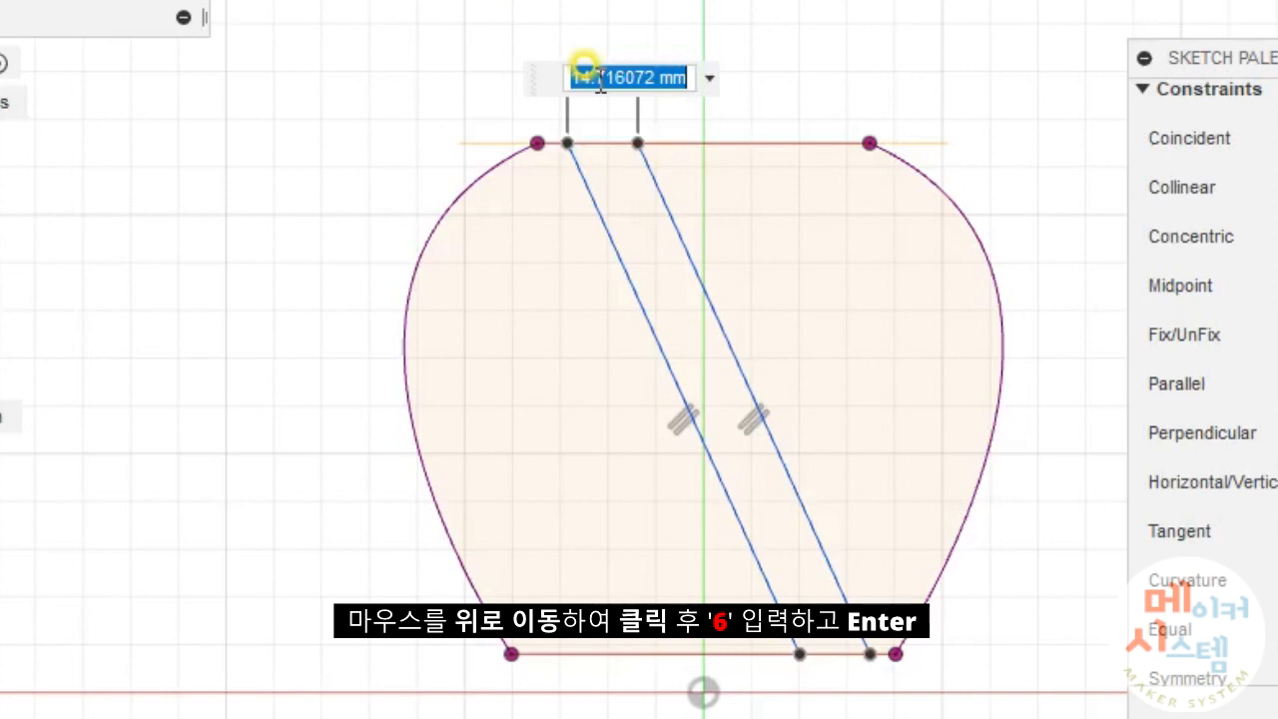
pyautogui.write('6')
pyautogui.press('Return')
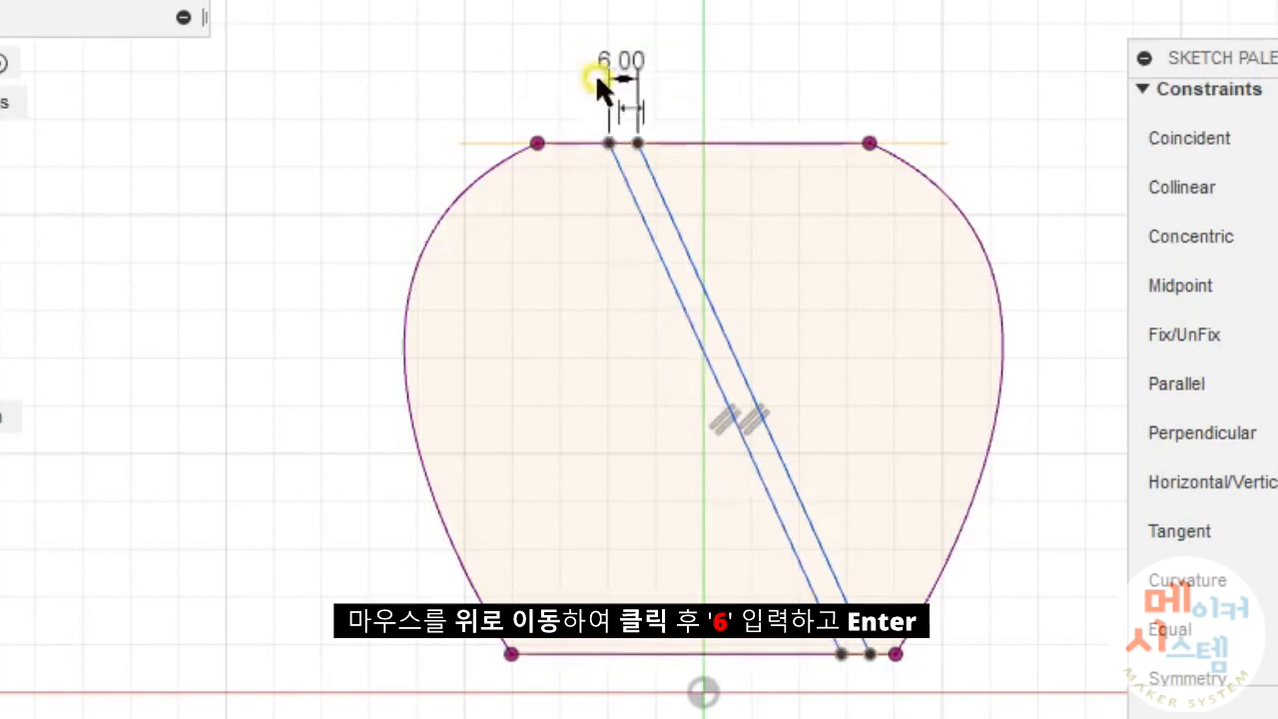
pyautogui.press('Escape')
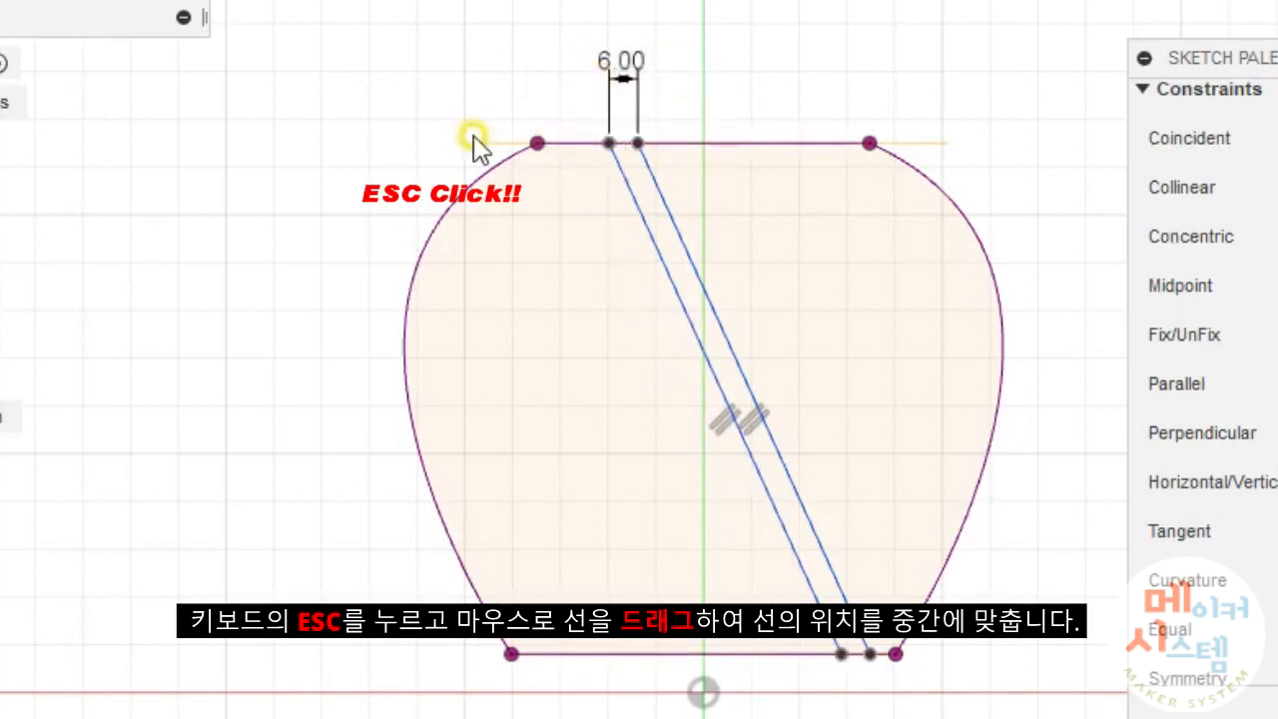
pyautogui.moveTo(719, 379); pyautogui.dragTo(694, 381)
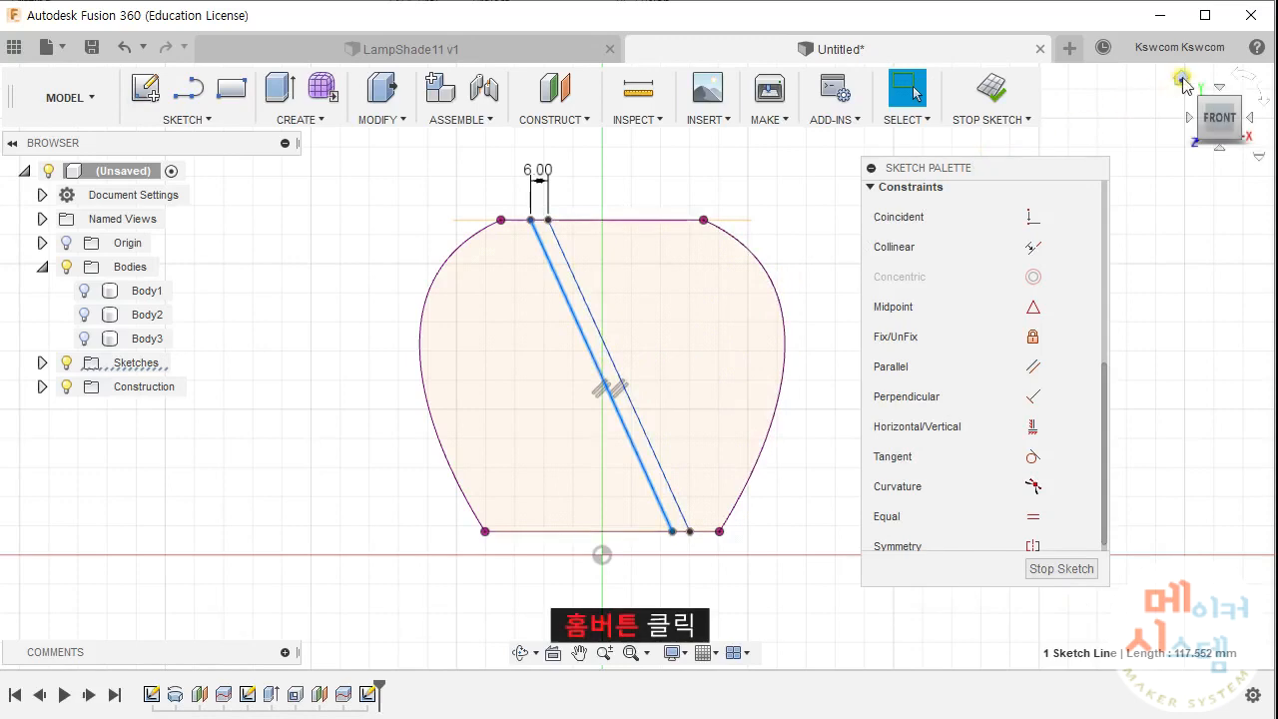
# Return to the home view and show Body1 again together with the strip sketch.
pyautogui.click(1182, 80)
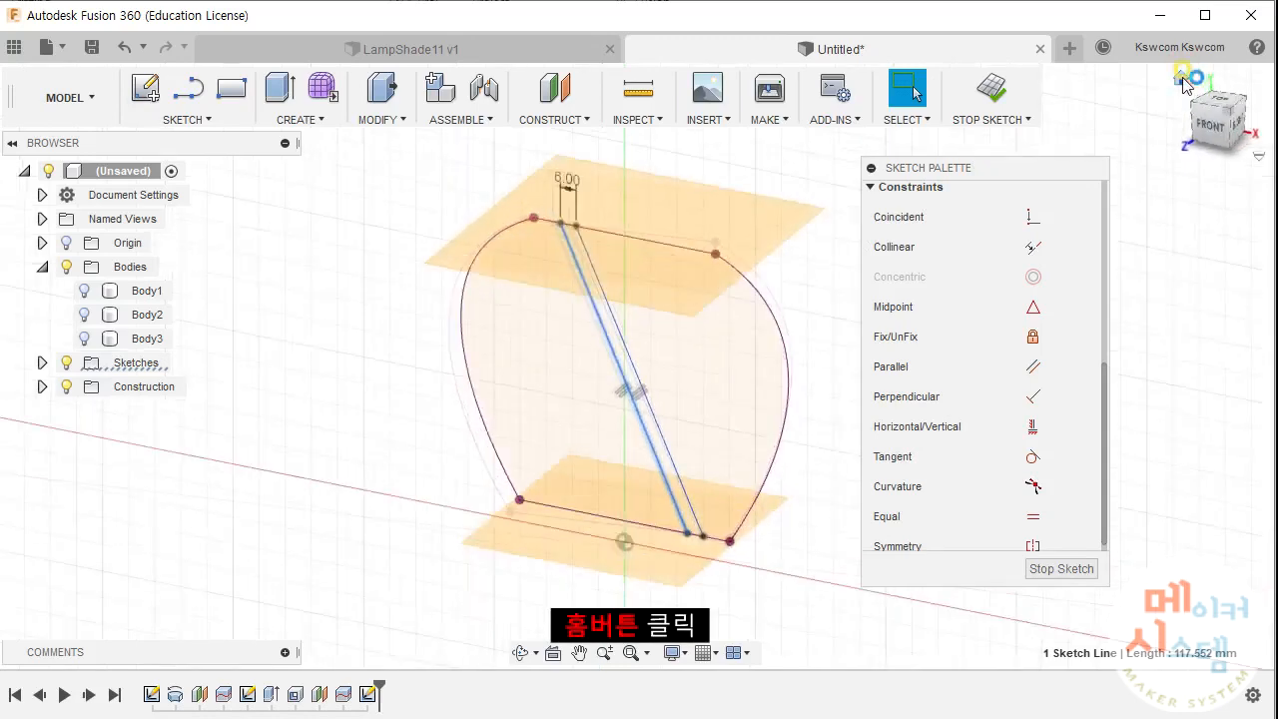
pyautogui.moveTo(1002, 167)
pyautogui.mouseDown()
pyautogui.moveTo(1141, 199)
pyautogui.moveTo(1146, 214)
pyautogui.mouseUp()
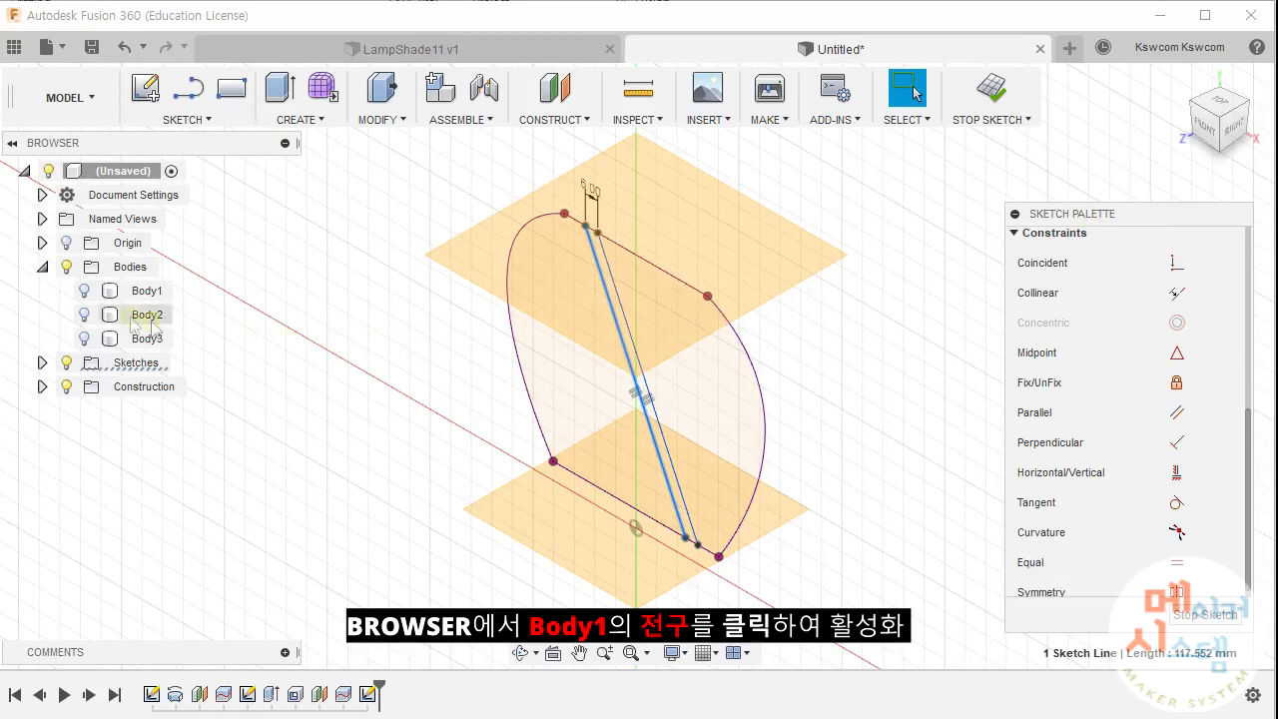
pyautogui.click(84, 291)
pyautogui.moveTo(920, 327); pyautogui.dragTo(867, 333, button='middle')
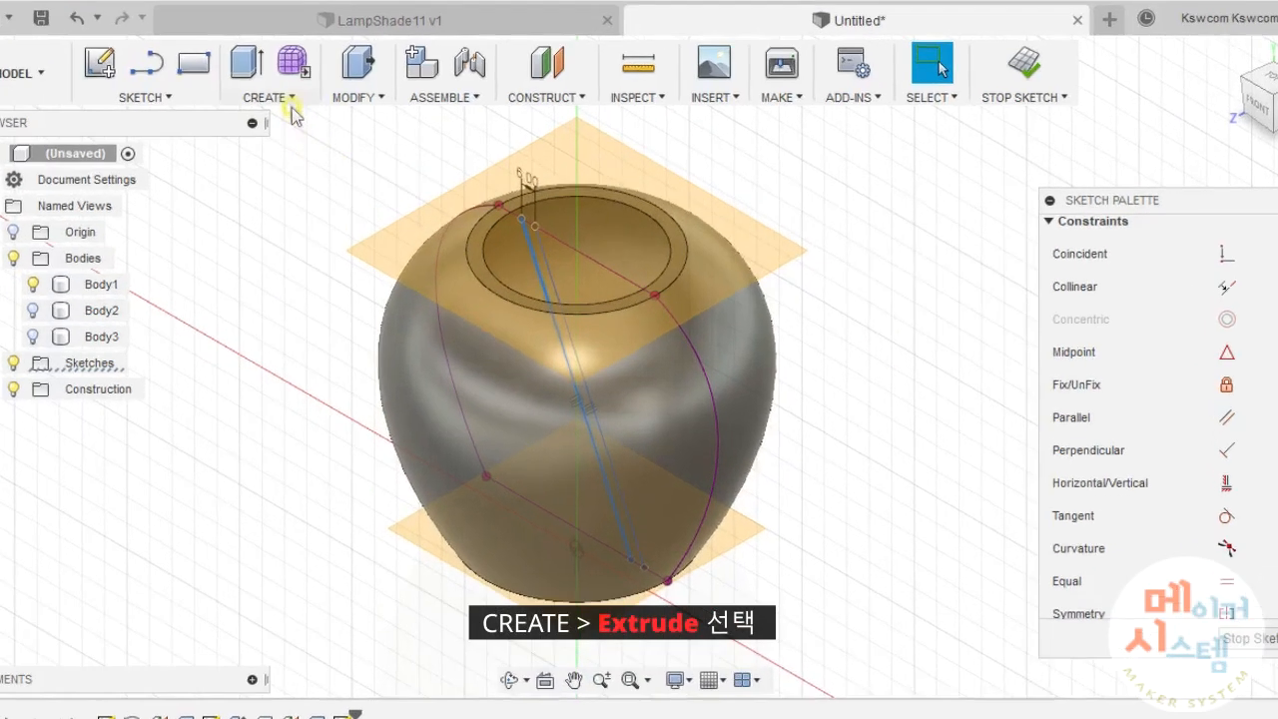
# Extrude the narrow slanted strip profile symmetrically by 100 mm with the Intersect operation, leaving only the jar wall's slanted ribs.
pyautogui.click(320, 119)
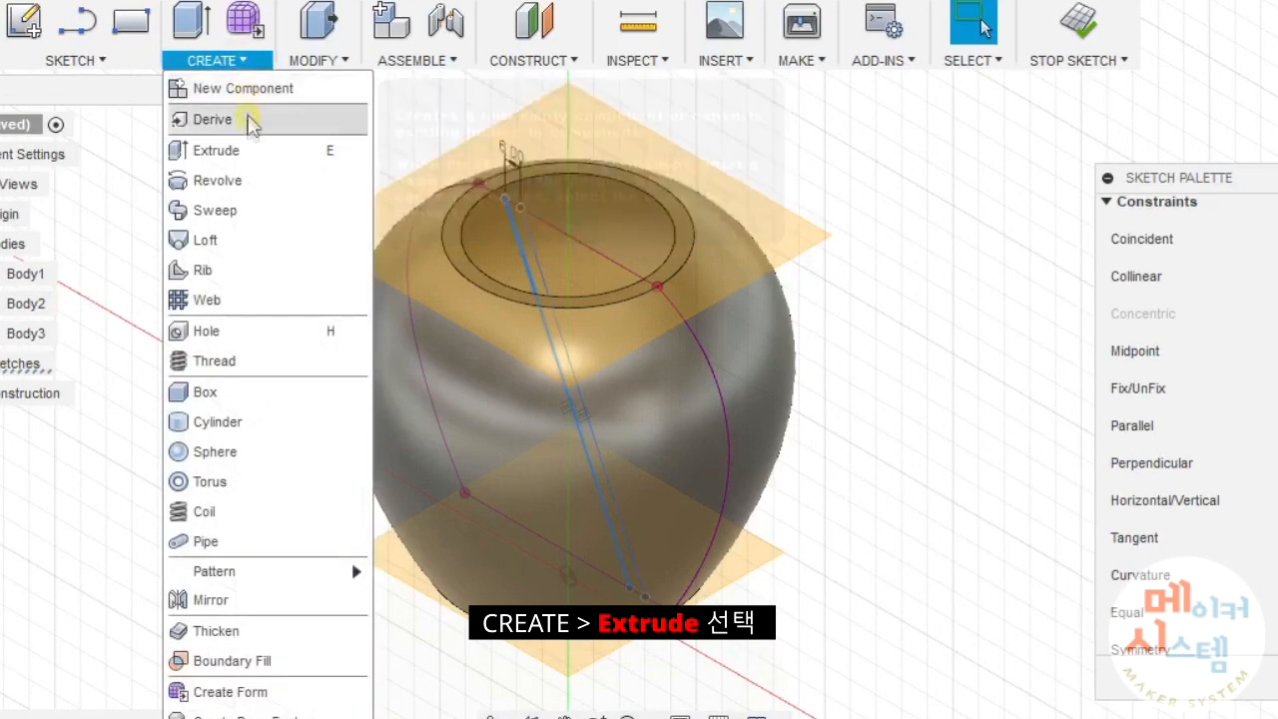
pyautogui.click(254, 149)
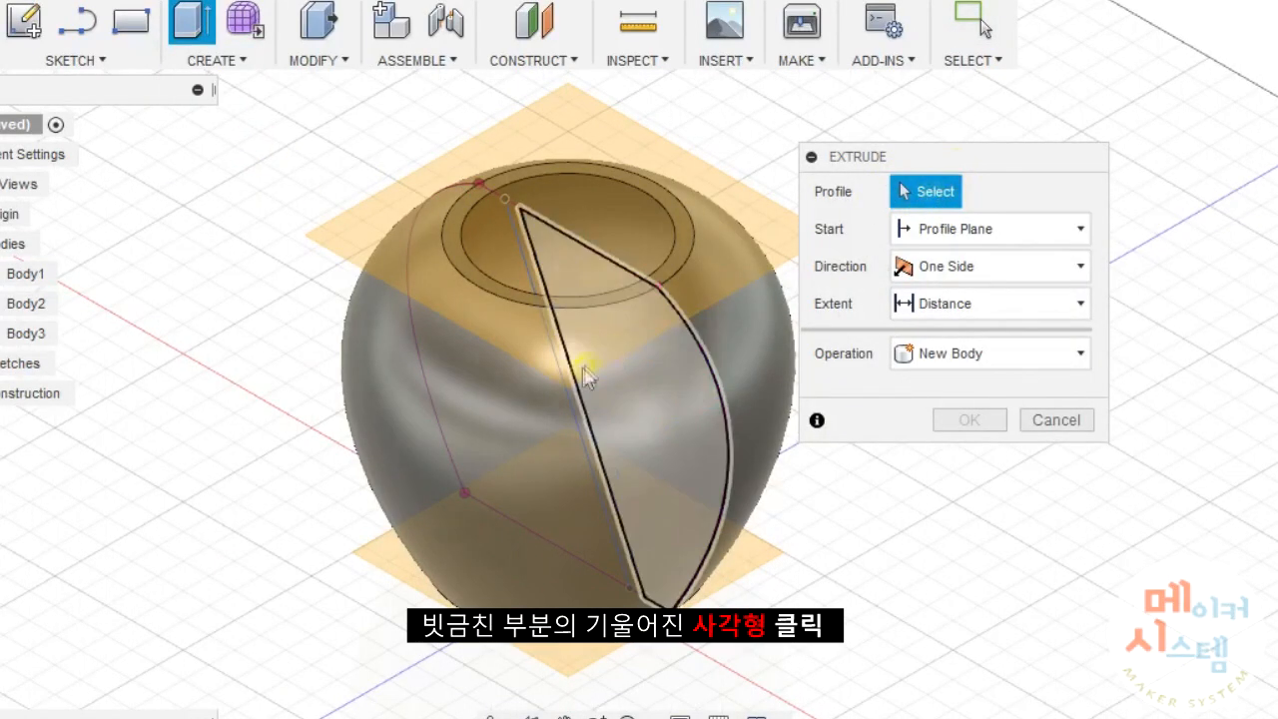
pyautogui.click(572, 392)
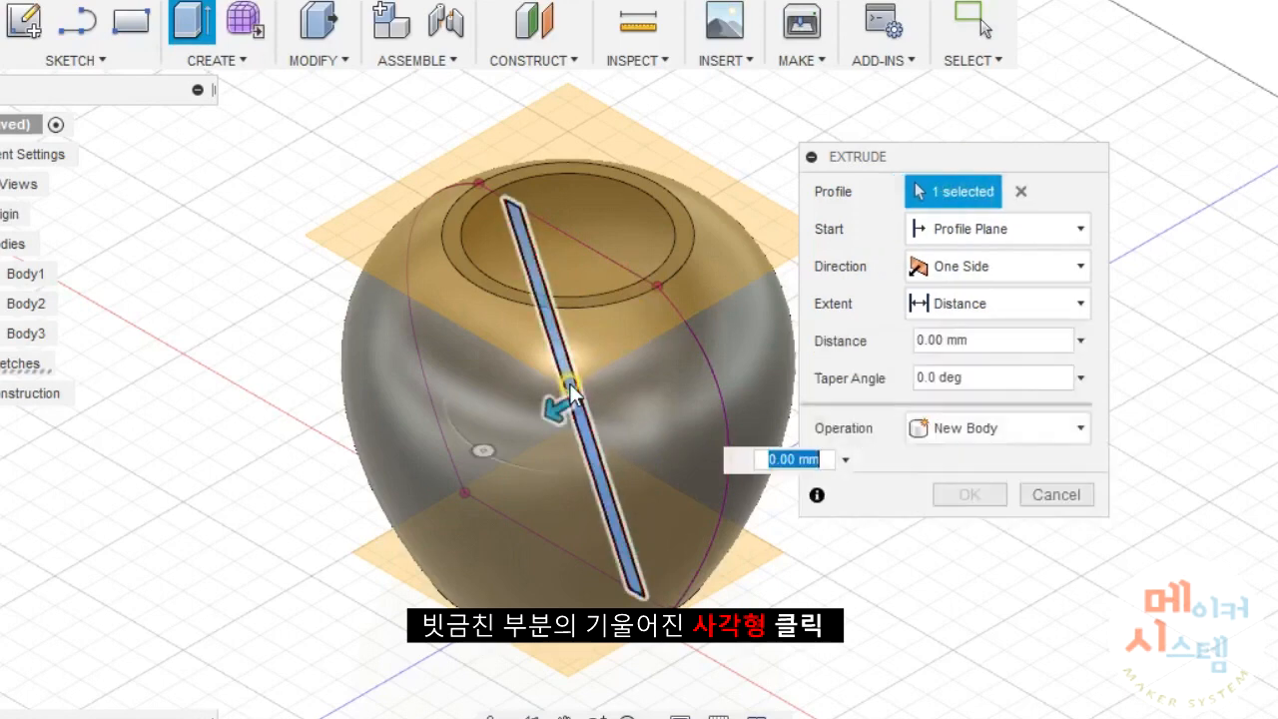
pyautogui.click(1081, 266)
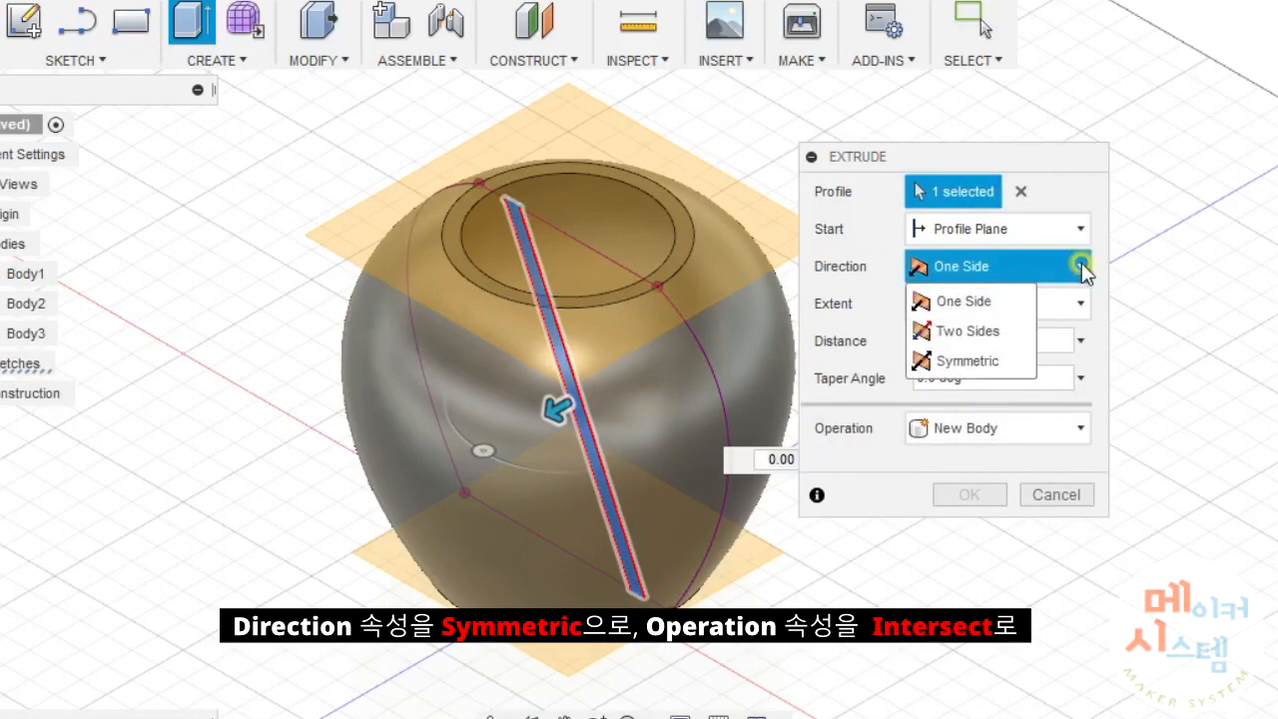
pyautogui.click(990, 358)
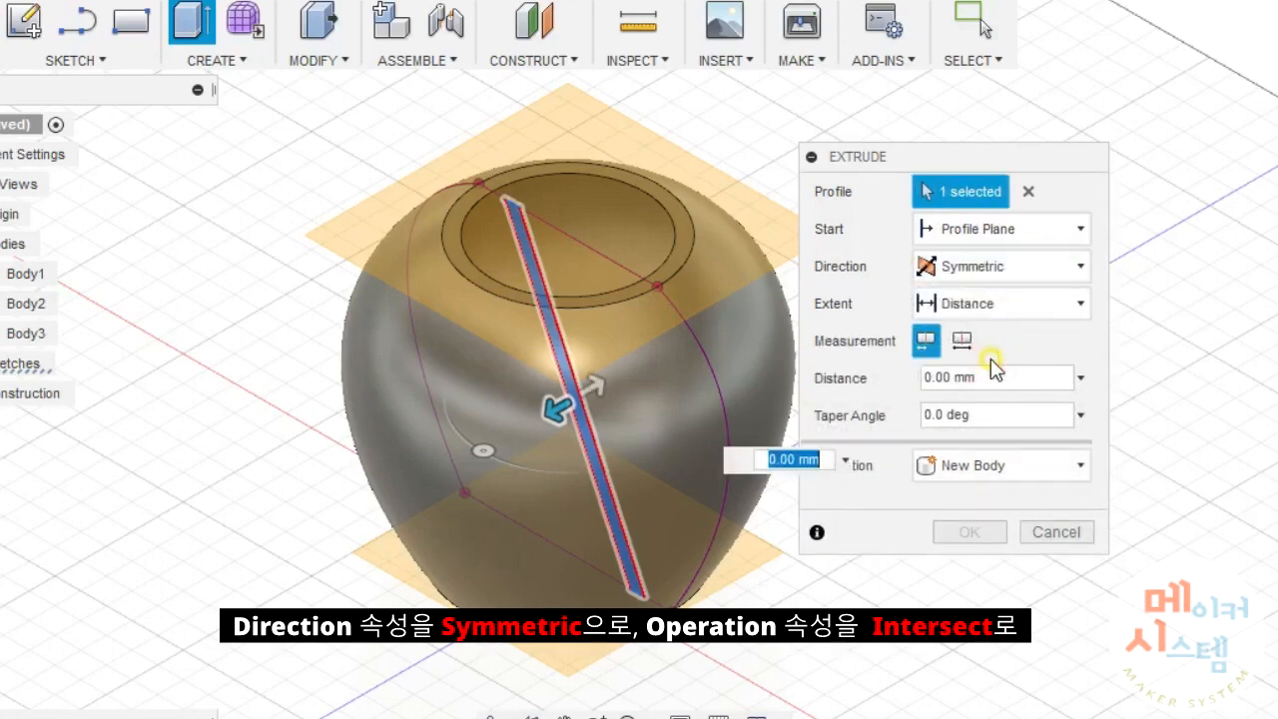
pyautogui.click(1079, 466)
pyautogui.click(996, 561)
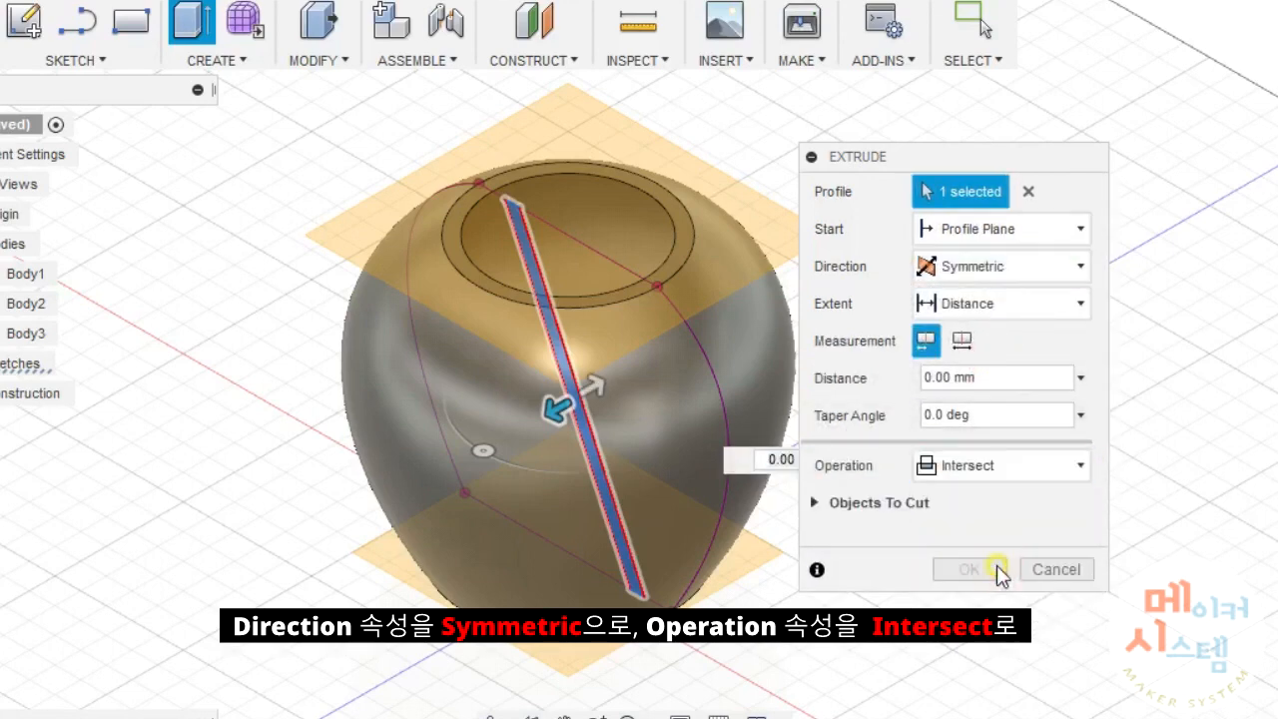
pyautogui.moveTo(1048, 160); pyautogui.dragTo(1163, 165)
pyautogui.moveTo(554, 408); pyautogui.dragTo(279, 534)
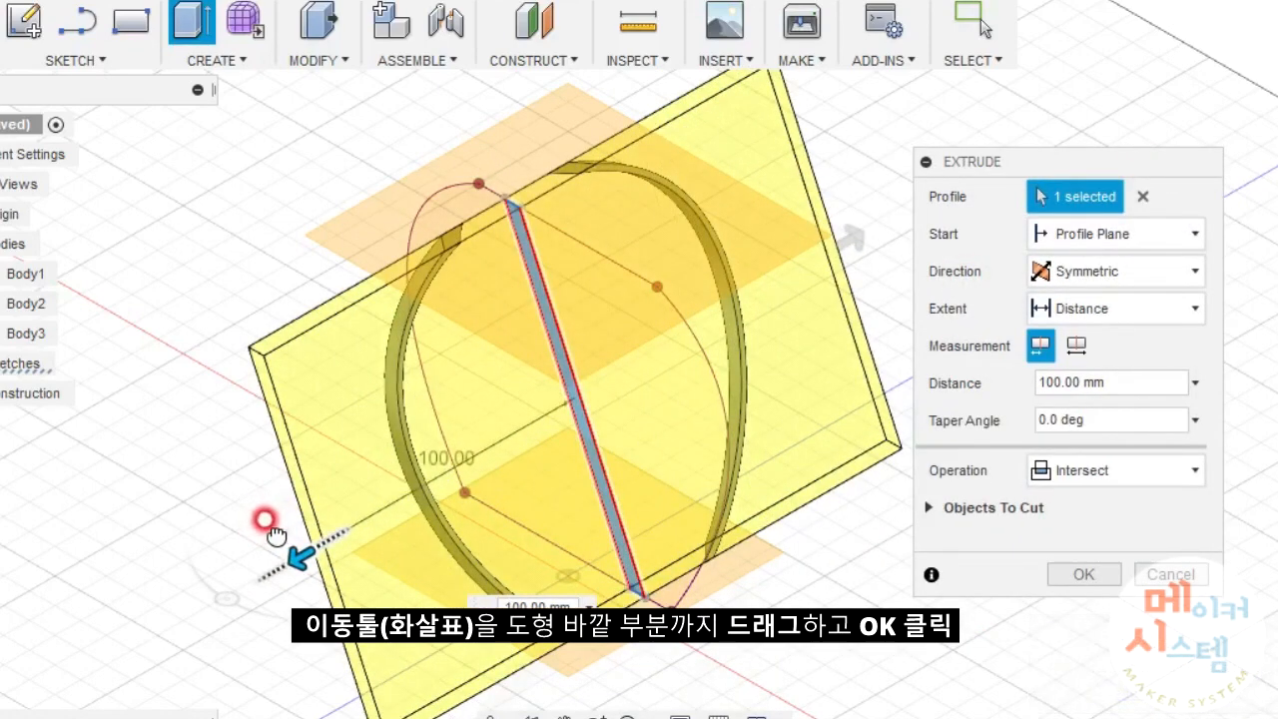
pyautogui.click(1101, 574)
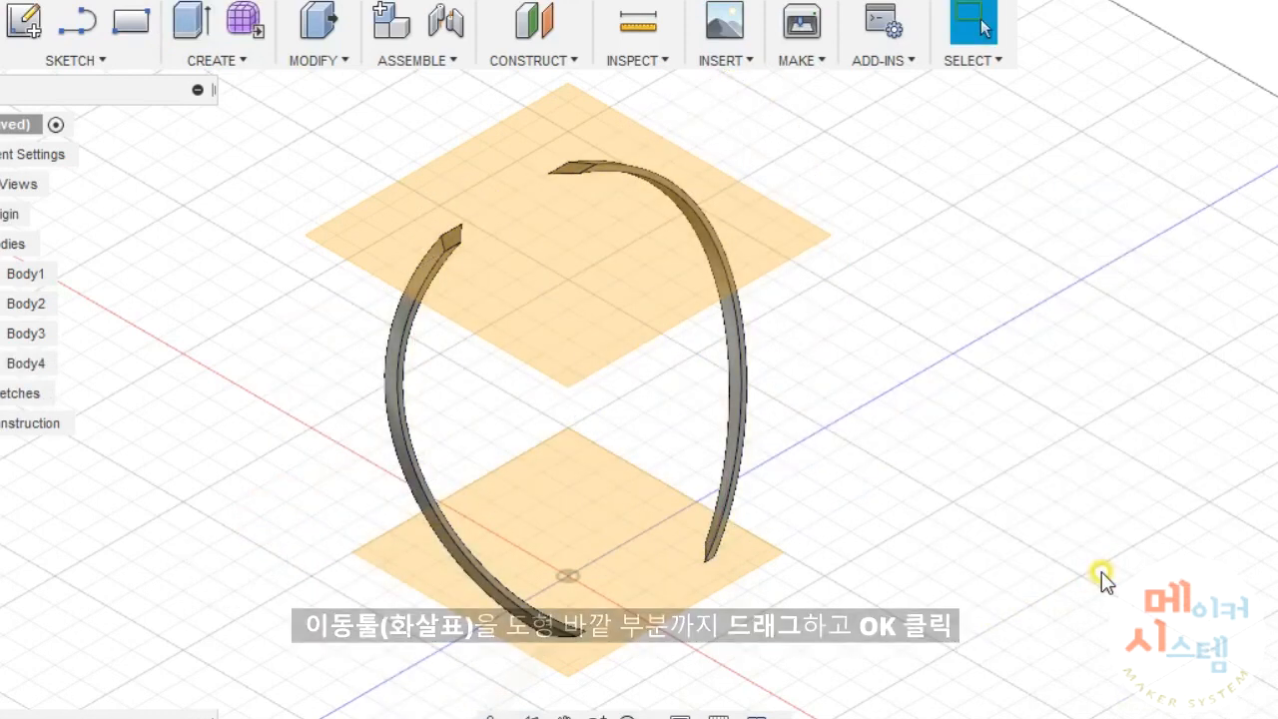
# Set up a Circular Pattern of type Bodies for the left slanted rib (Body1) around the vertical Y axis.
pyautogui.click(243, 62)
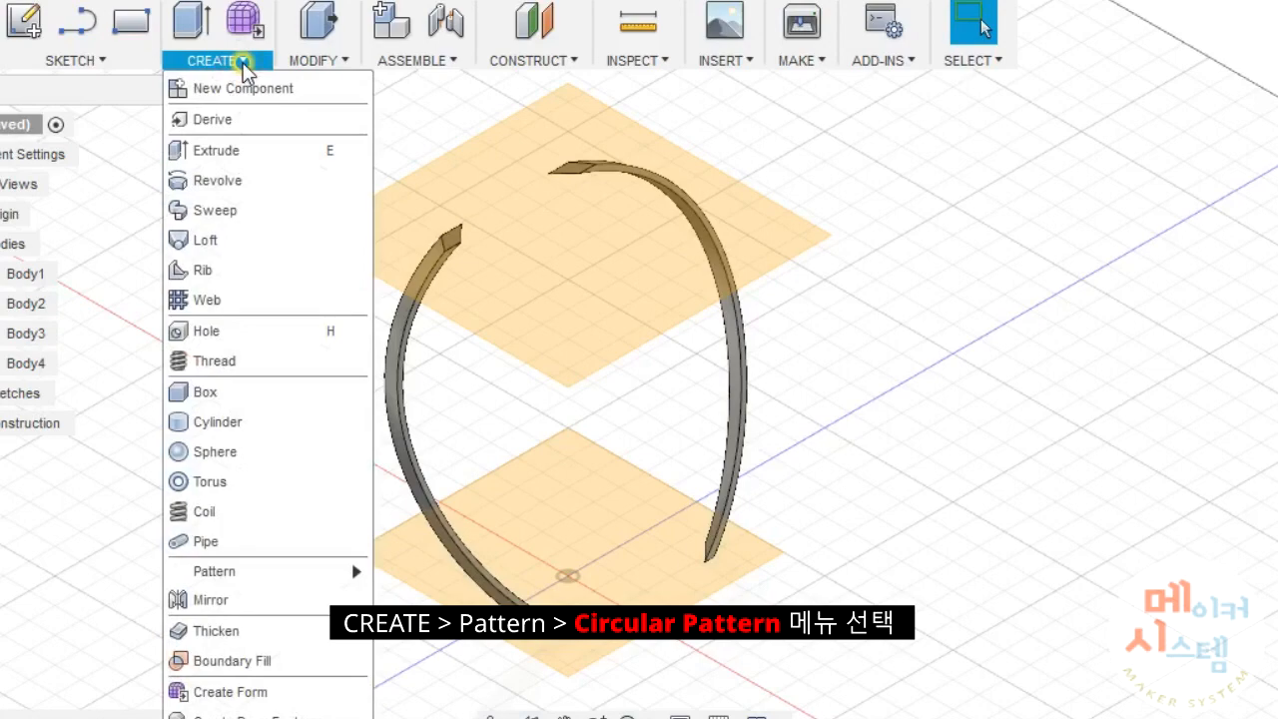
pyautogui.moveTo(280, 571)
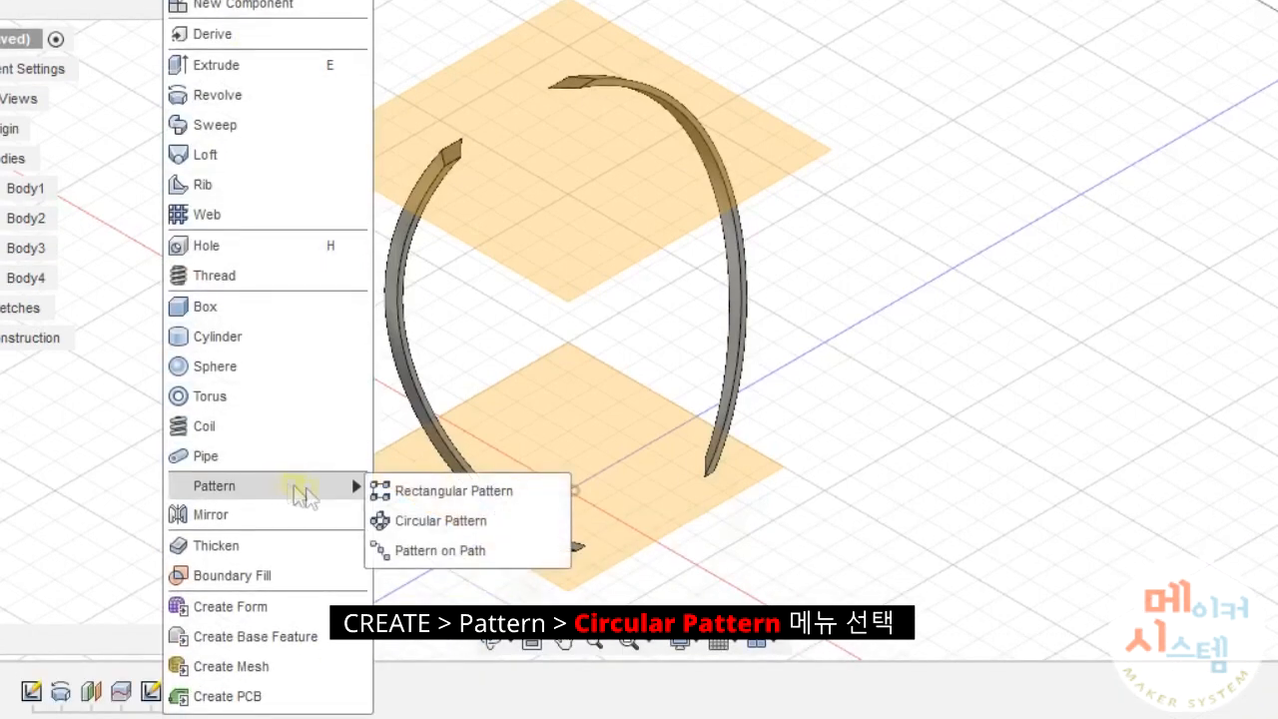
pyautogui.click(469, 532)
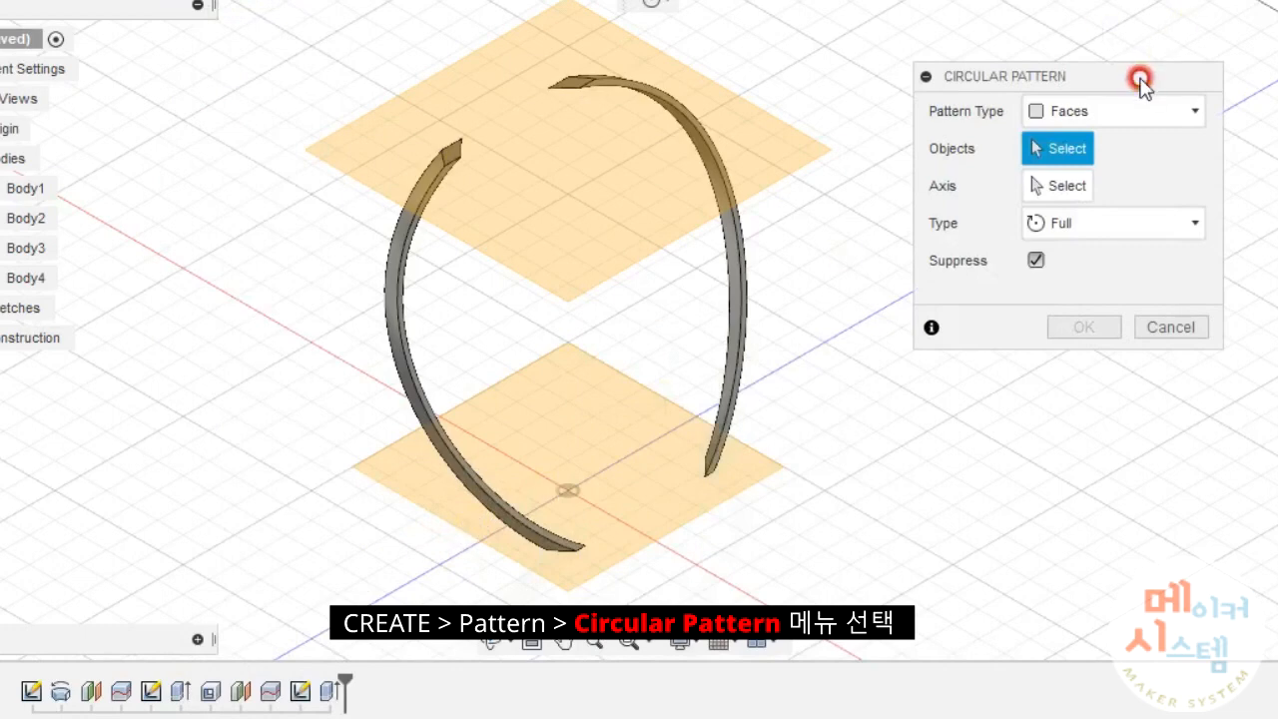
pyautogui.moveTo(1139, 78); pyautogui.dragTo(1107, 88)
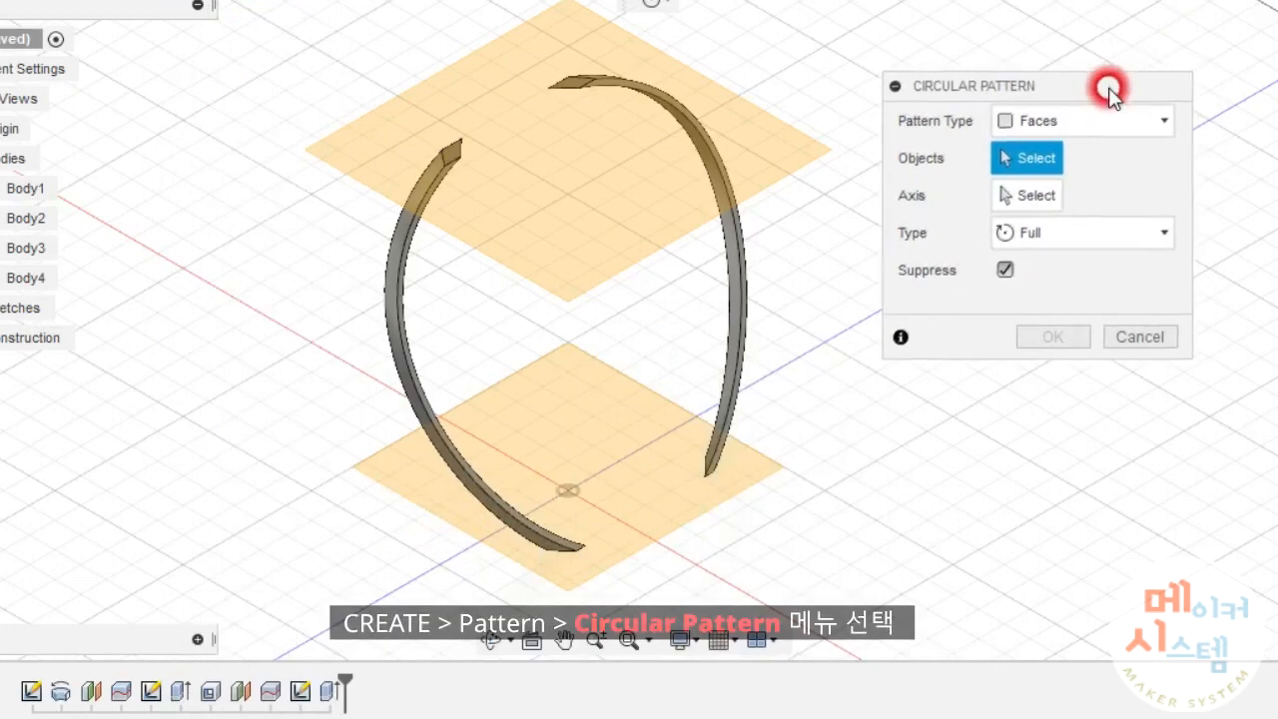
pyautogui.click(1158, 124)
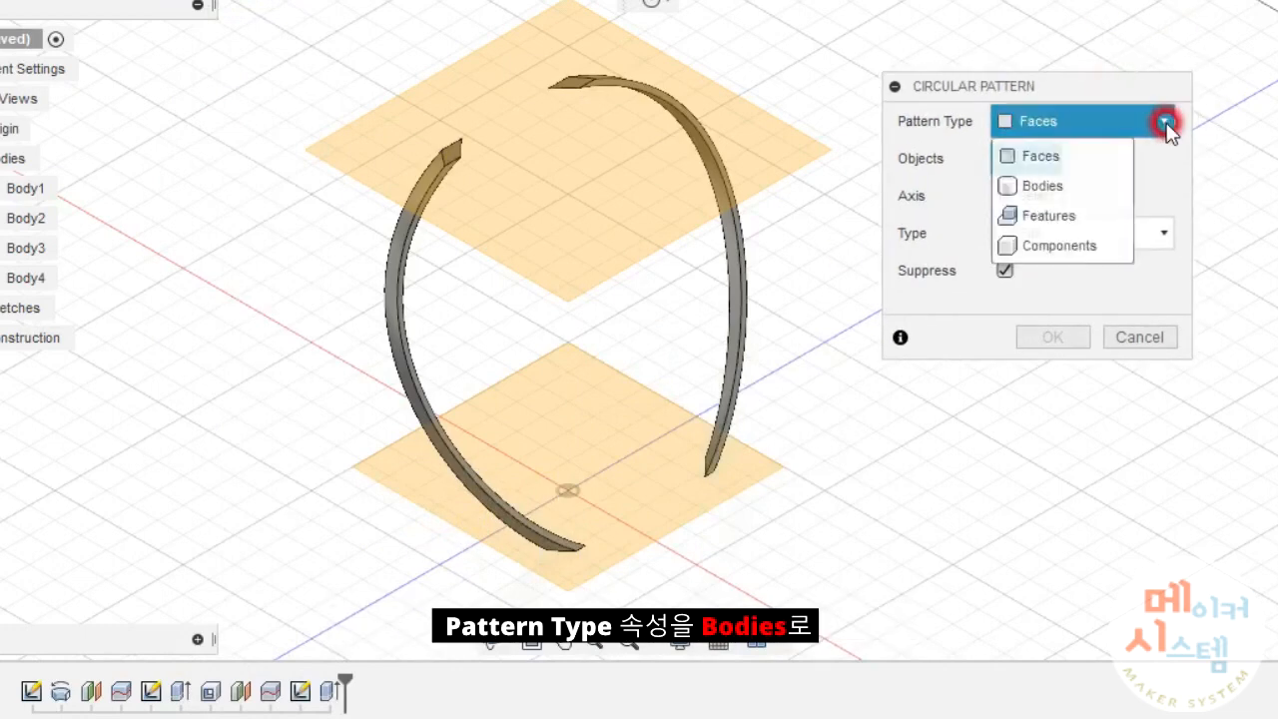
pyautogui.click(1072, 195)
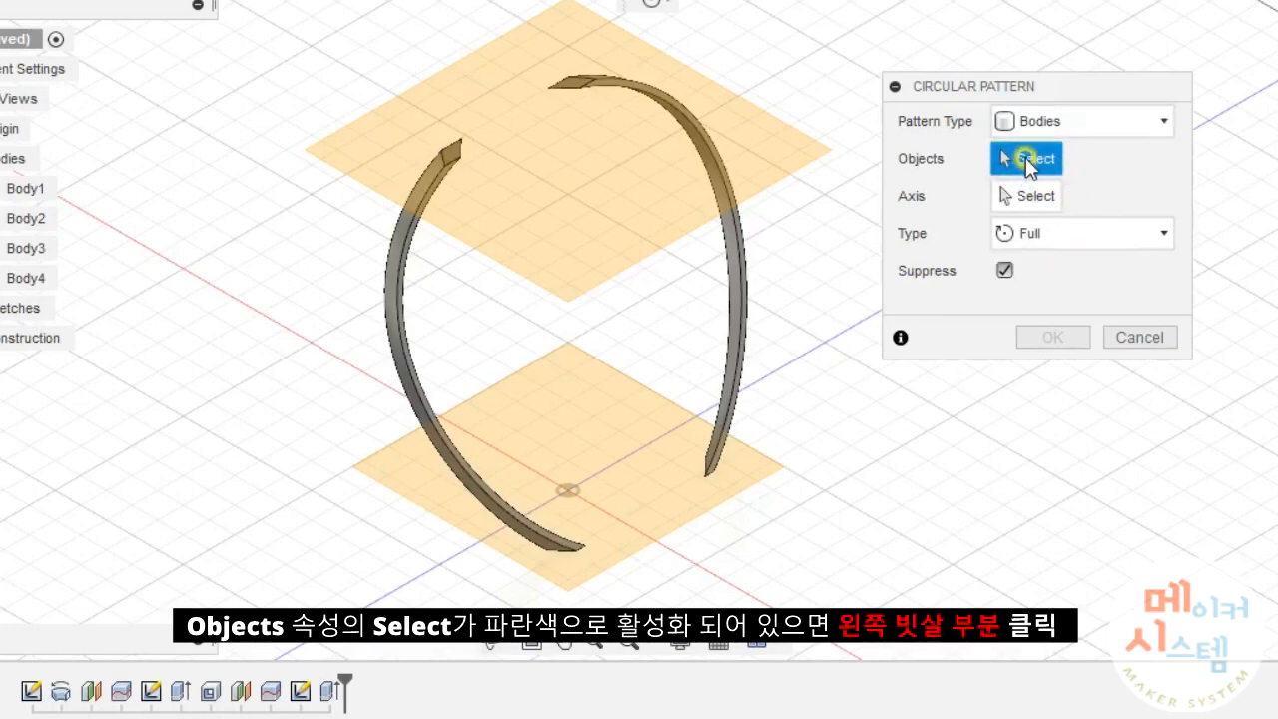
pyautogui.click(392, 297)
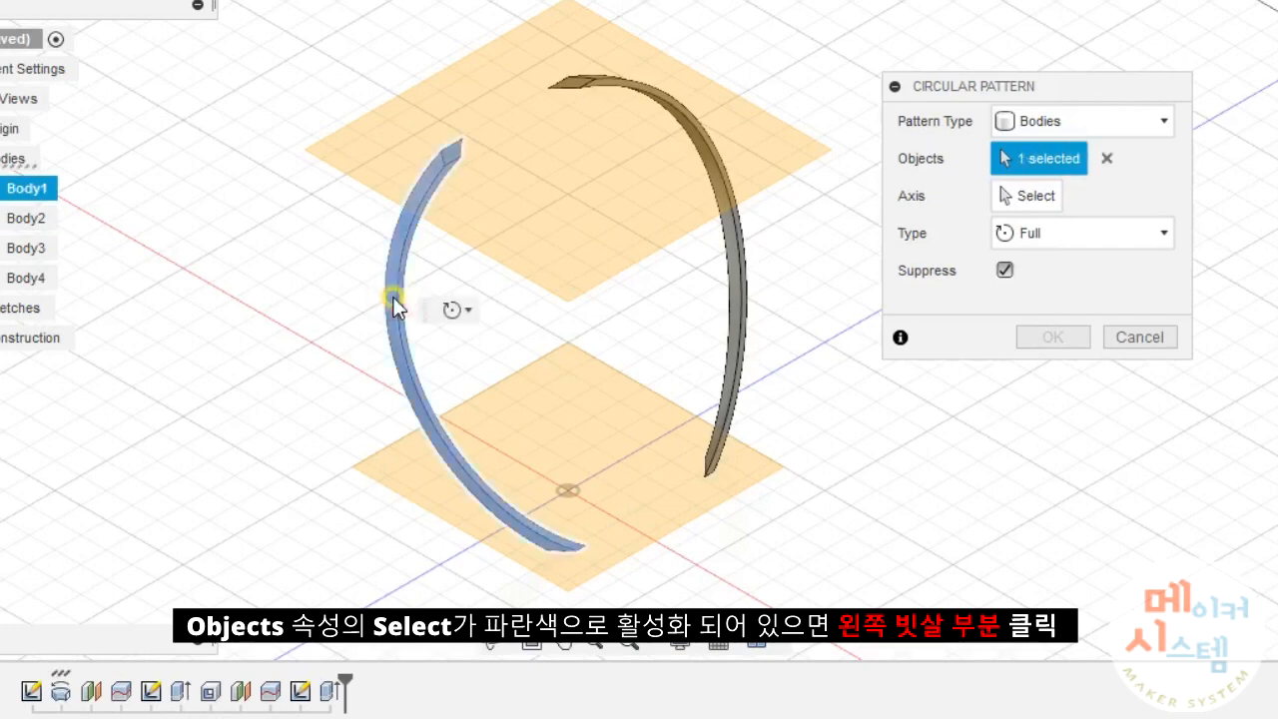
pyautogui.click(1034, 197)
pyautogui.click(568, 394)
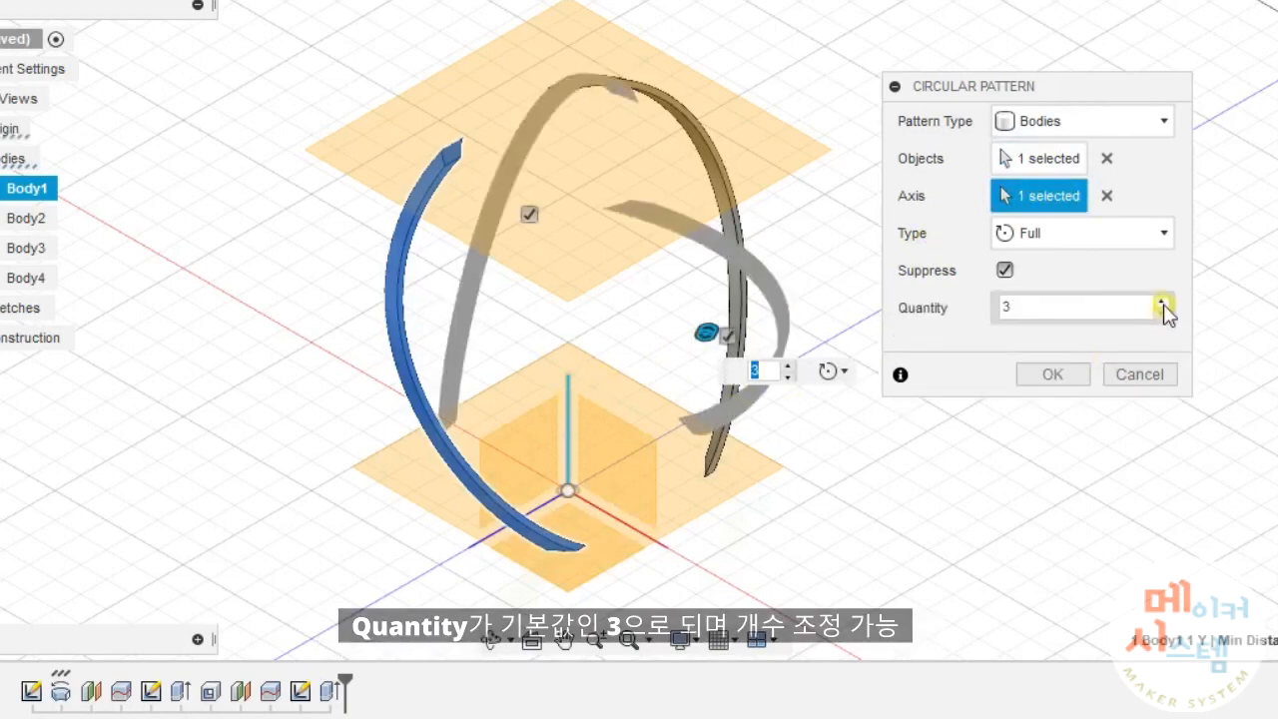
# Set the circular pattern's quantity to 20 and create the ring of ribs.
pyautogui.click(1162, 302)
pyautogui.click(1161, 301)
pyautogui.click(1162, 302)
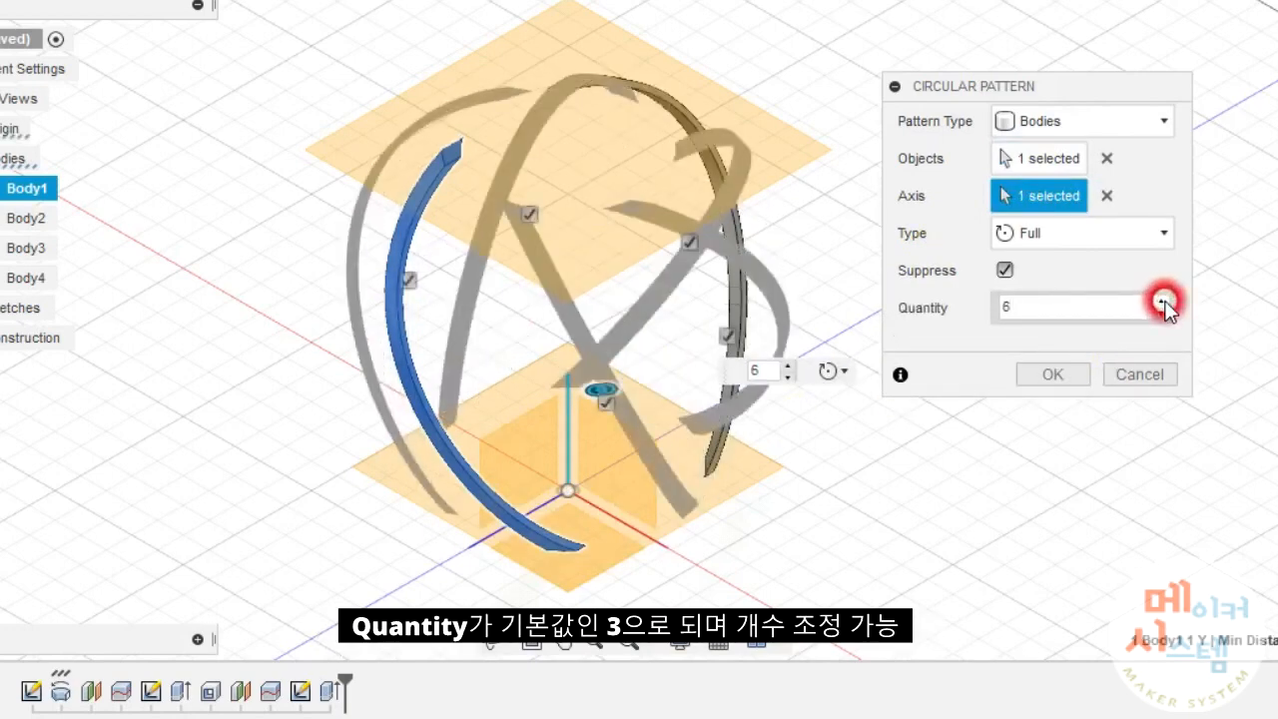
pyautogui.moveTo(1029, 312); pyautogui.dragTo(978, 292)
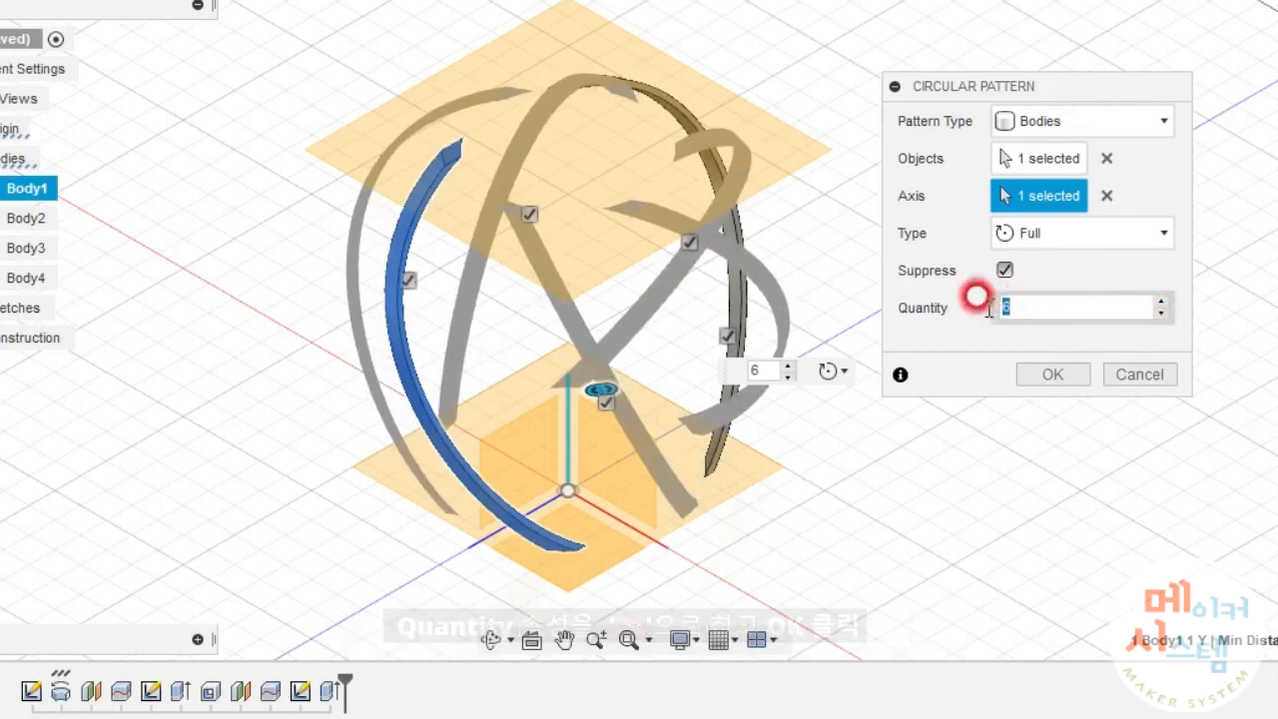
pyautogui.write('2')
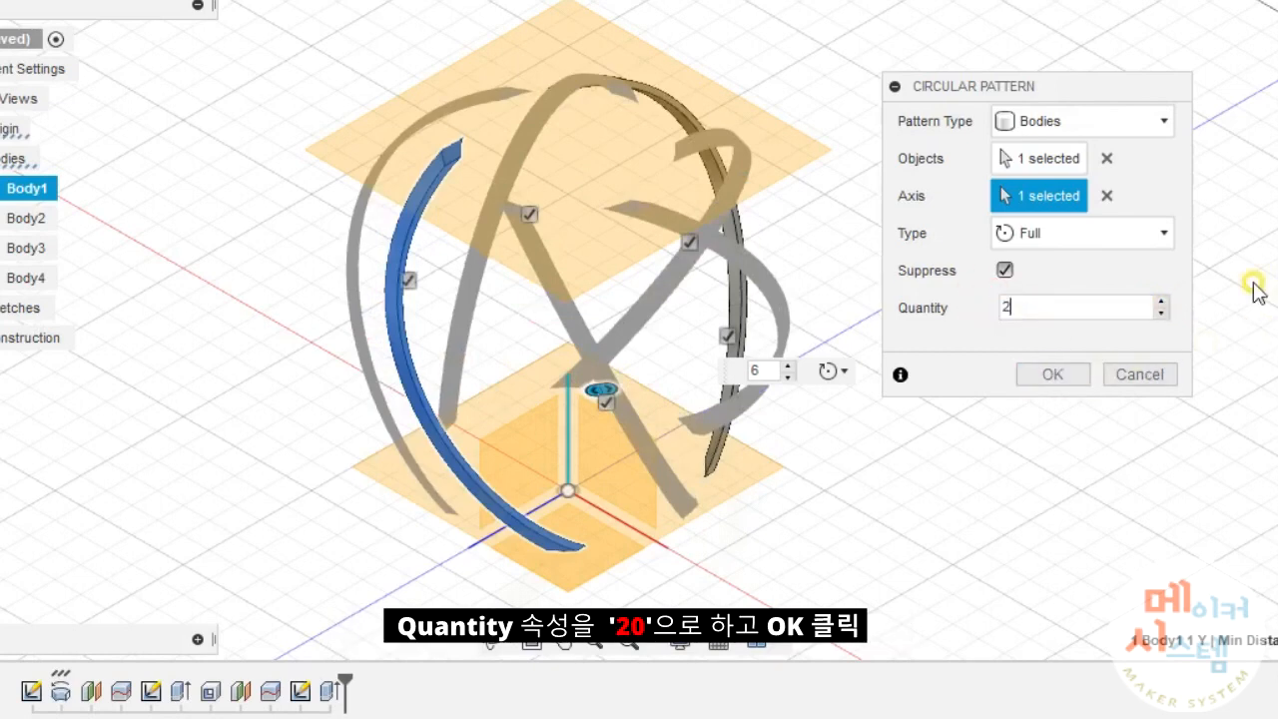
pyautogui.write('0')
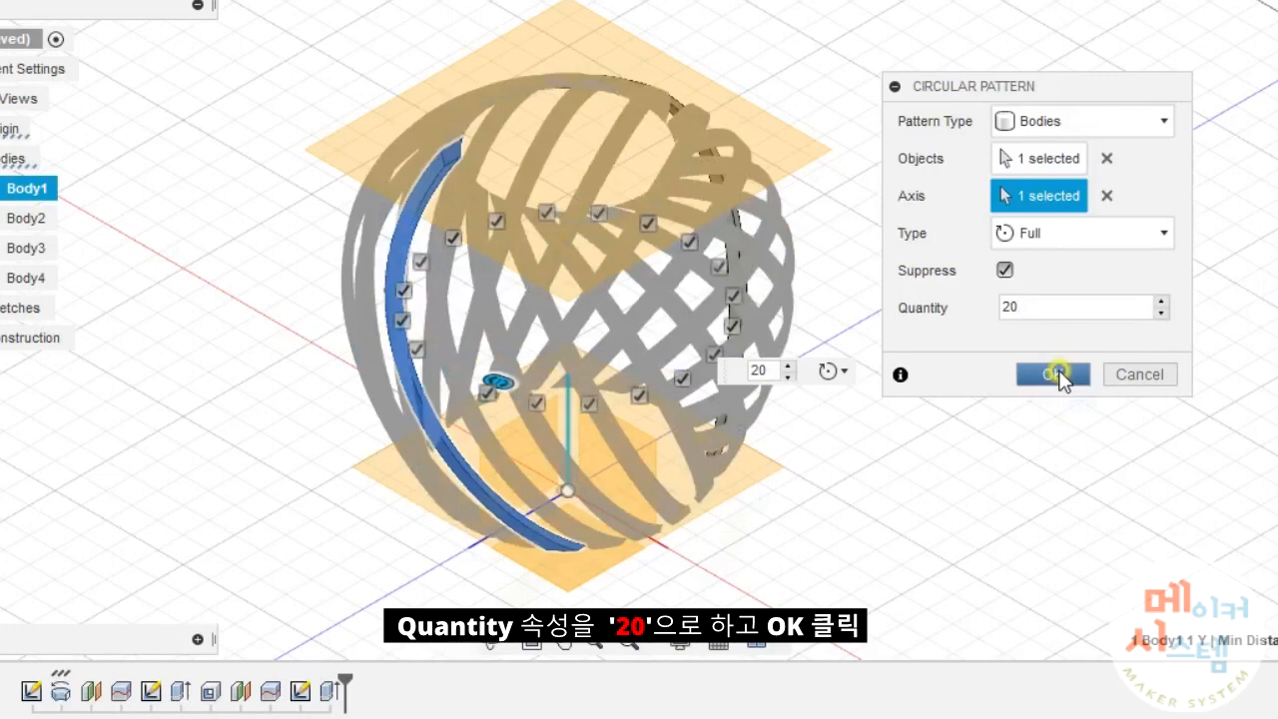
pyautogui.click(1056, 374)
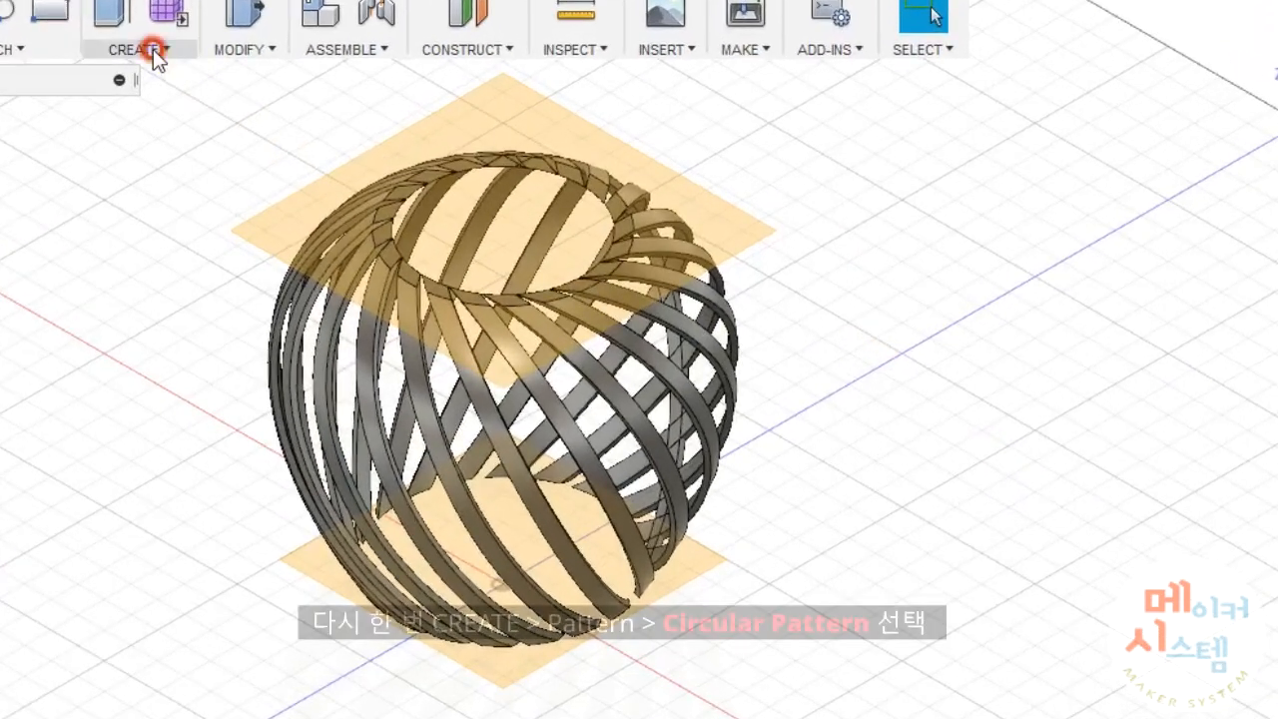
# Circular-pattern the oppositely slanted rib (Body4) around the vertical Y axis with a quantity of 20 to form the lattice.
pyautogui.click(151, 50)
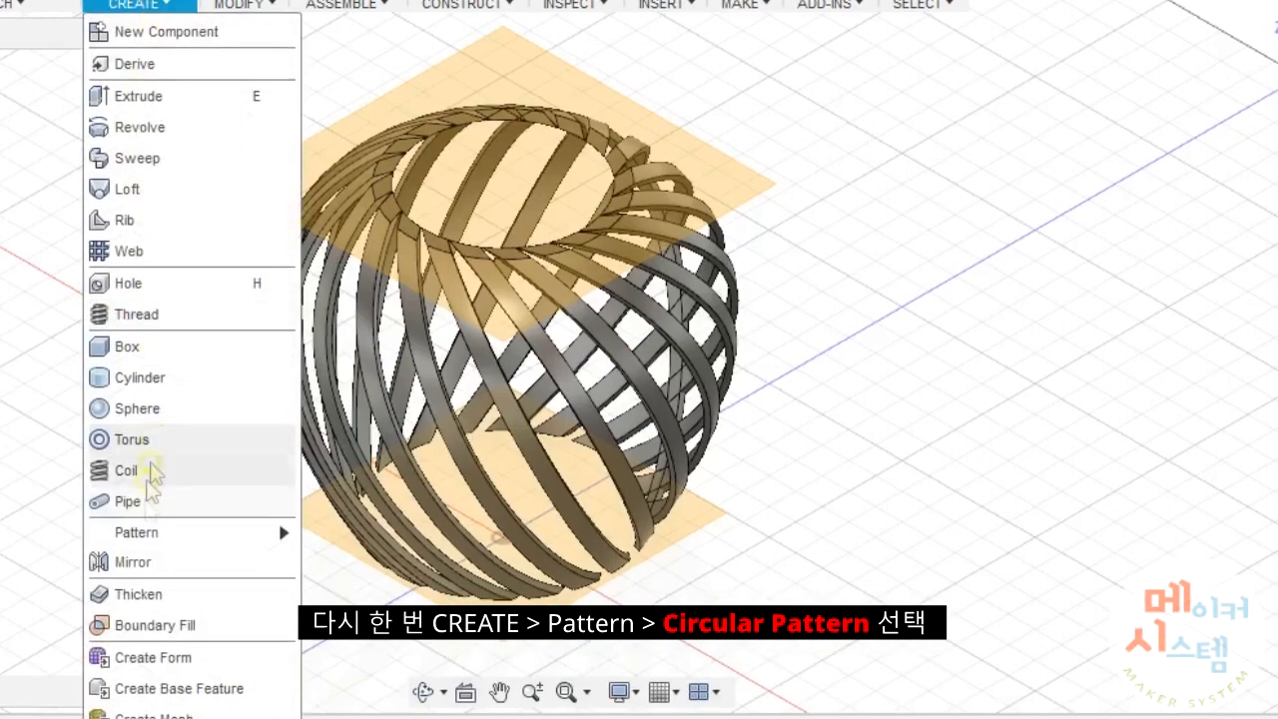
pyautogui.moveTo(149, 579)
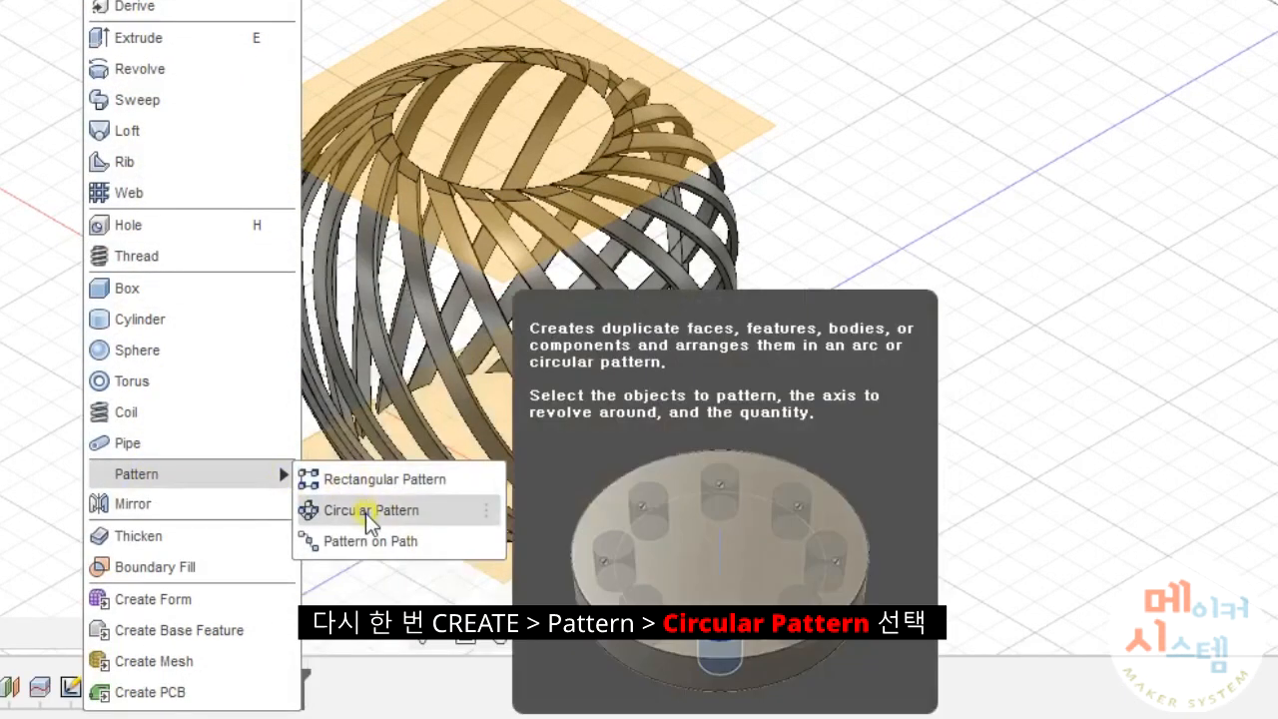
pyautogui.click(340, 510)
pyautogui.moveTo(1078, 72); pyautogui.dragTo(1070, 87)
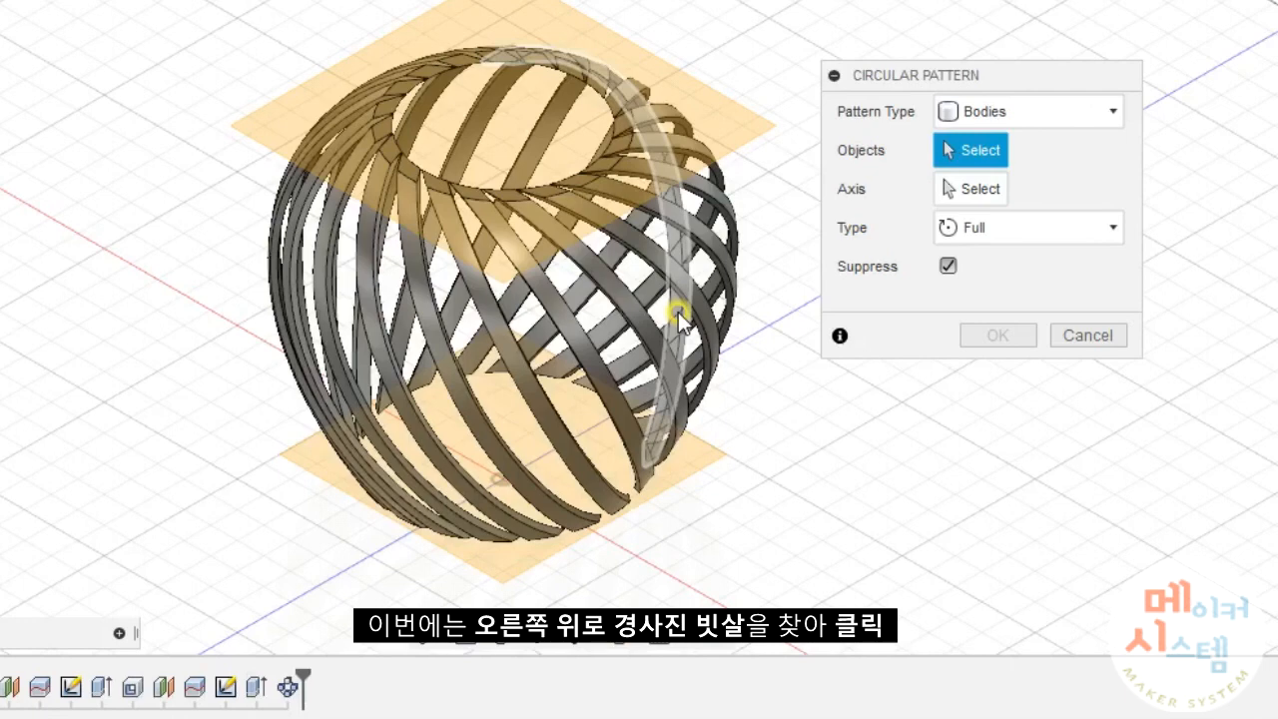
pyautogui.click(677, 312)
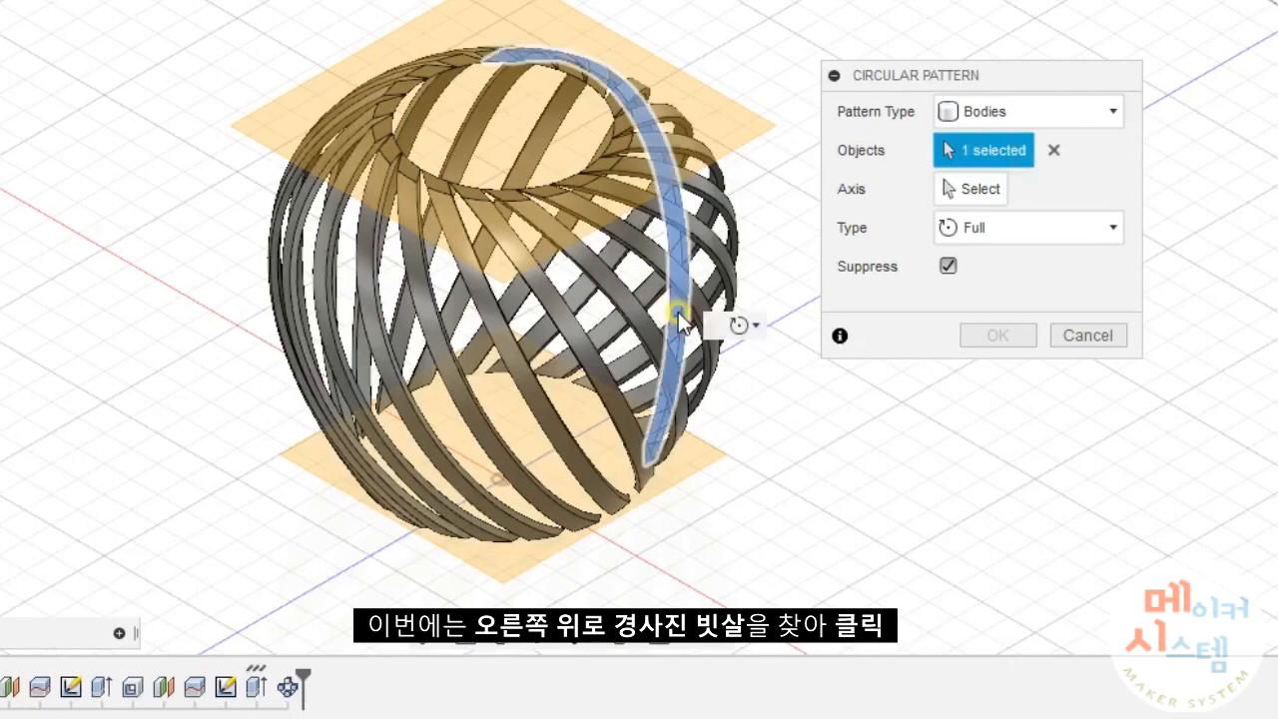
pyautogui.click(974, 185)
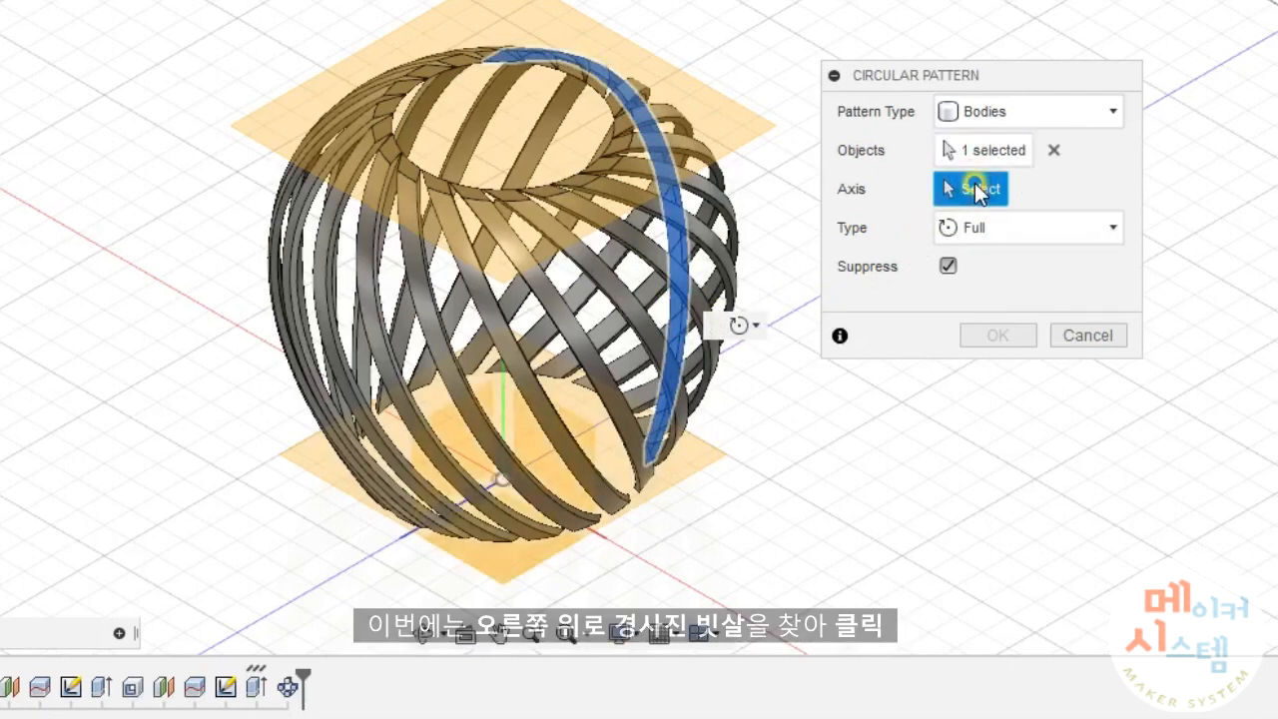
pyautogui.click(503, 401)
pyautogui.click(946, 303)
pyautogui.write('20')
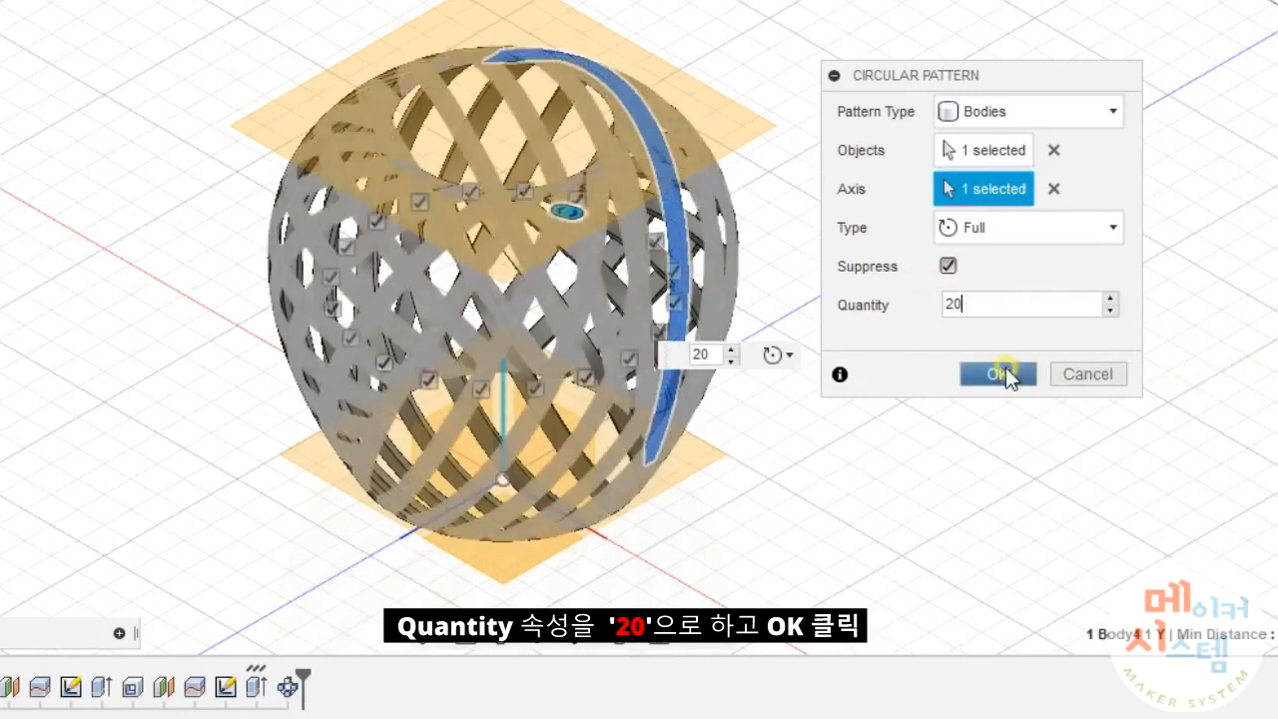
pyautogui.click(1001, 373)
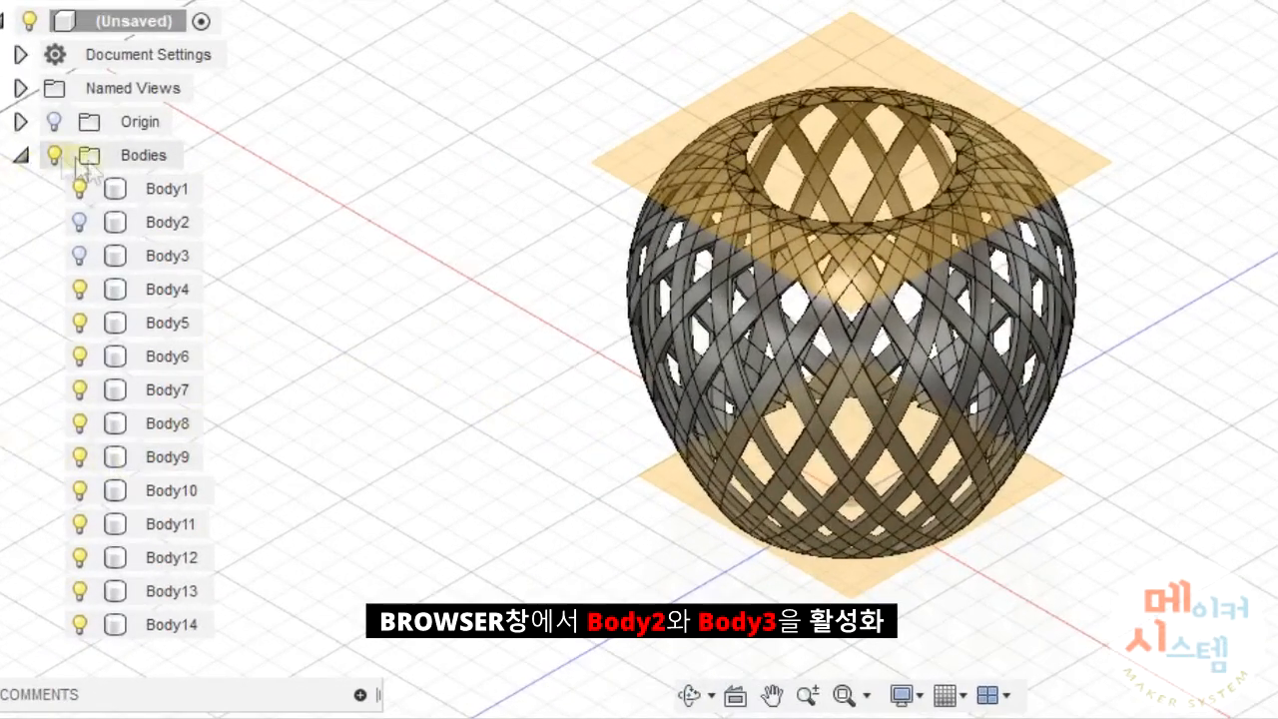
# Show the neck and base bodies, Body2 and Body3, again and view the neck from the front.
pyautogui.click(80, 221)
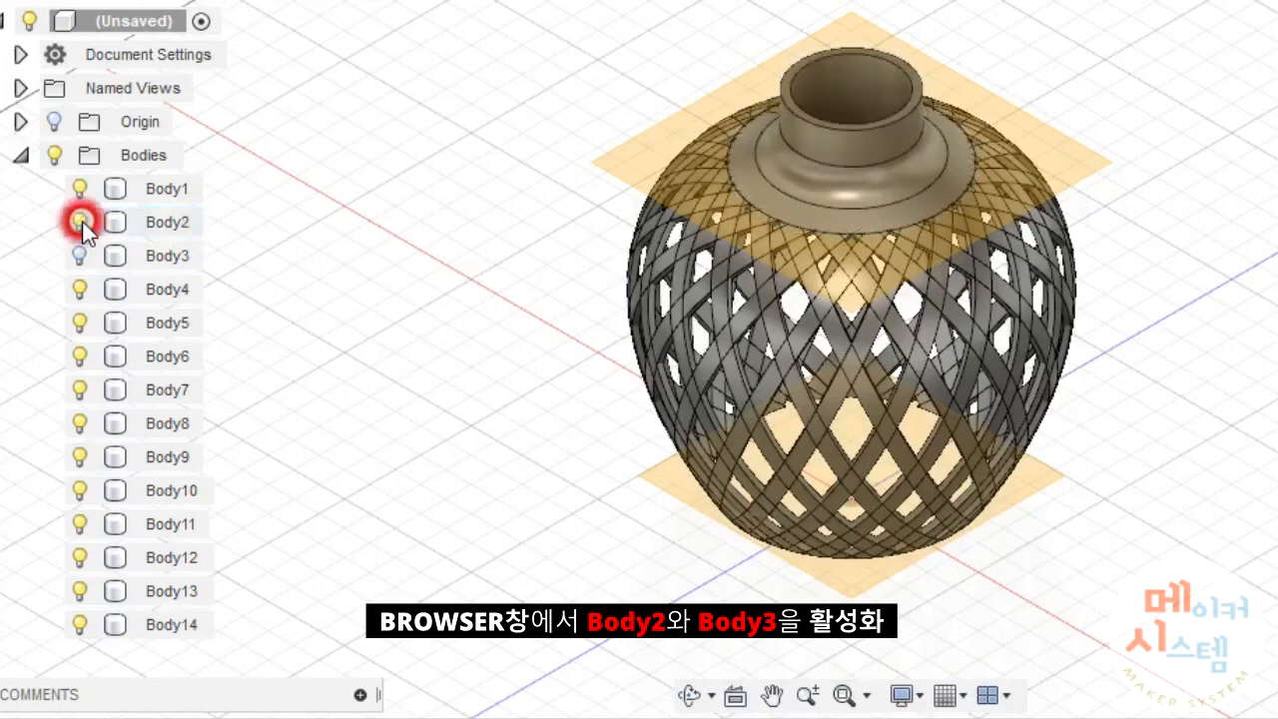
pyautogui.click(78, 256)
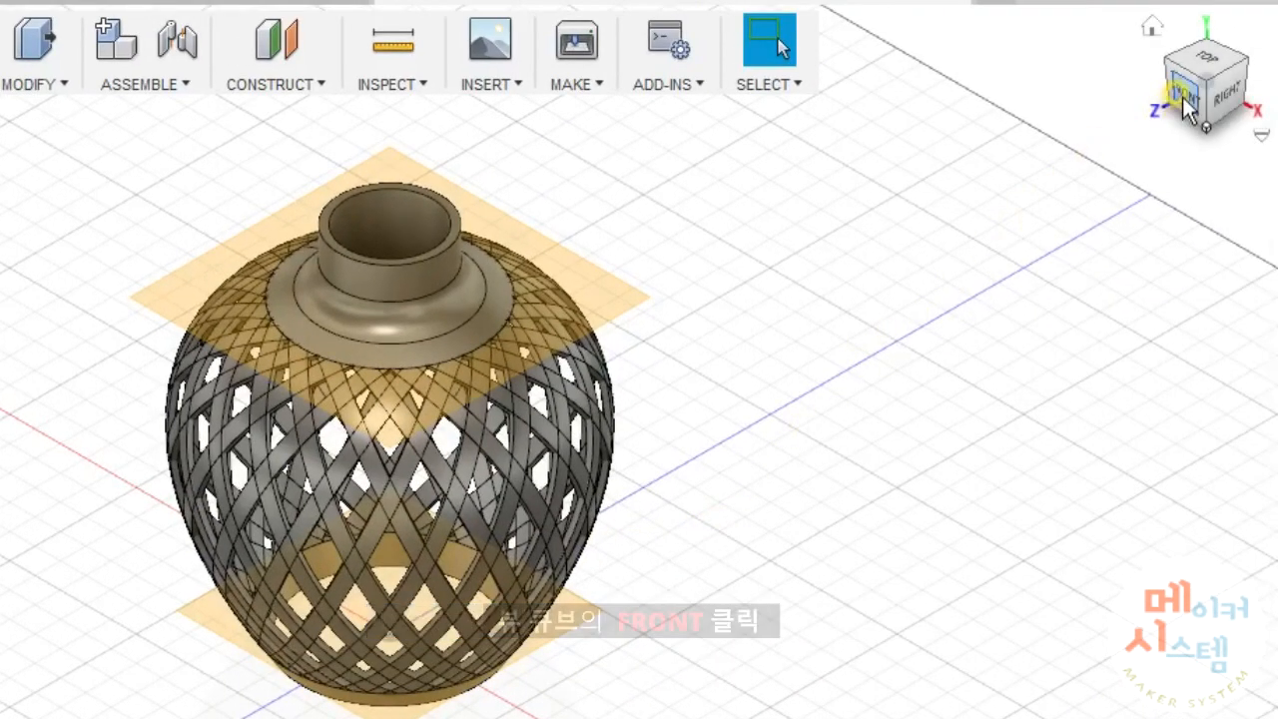
pyautogui.click(1181, 91)
pyautogui.moveTo(689, 229); pyautogui.dragTo(699, 306, button='middle')
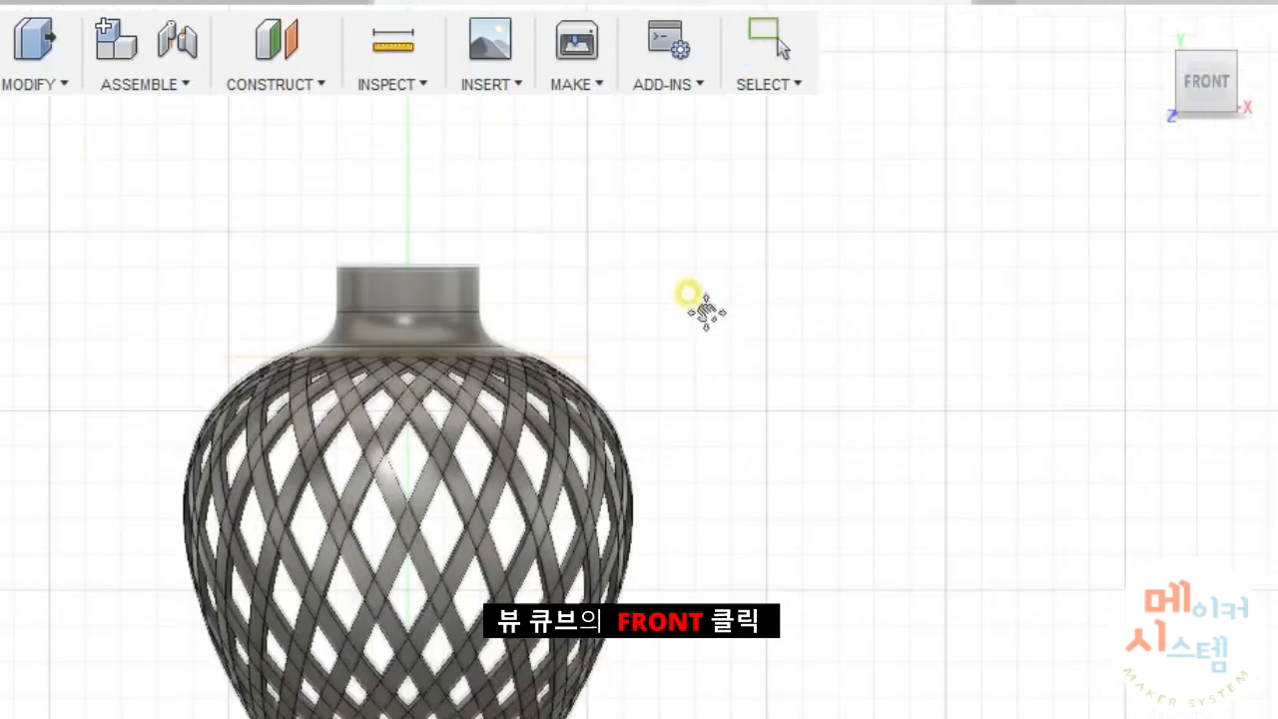
pyautogui.scroll(4, 496, 314)
pyautogui.scroll(3, 373, 298)
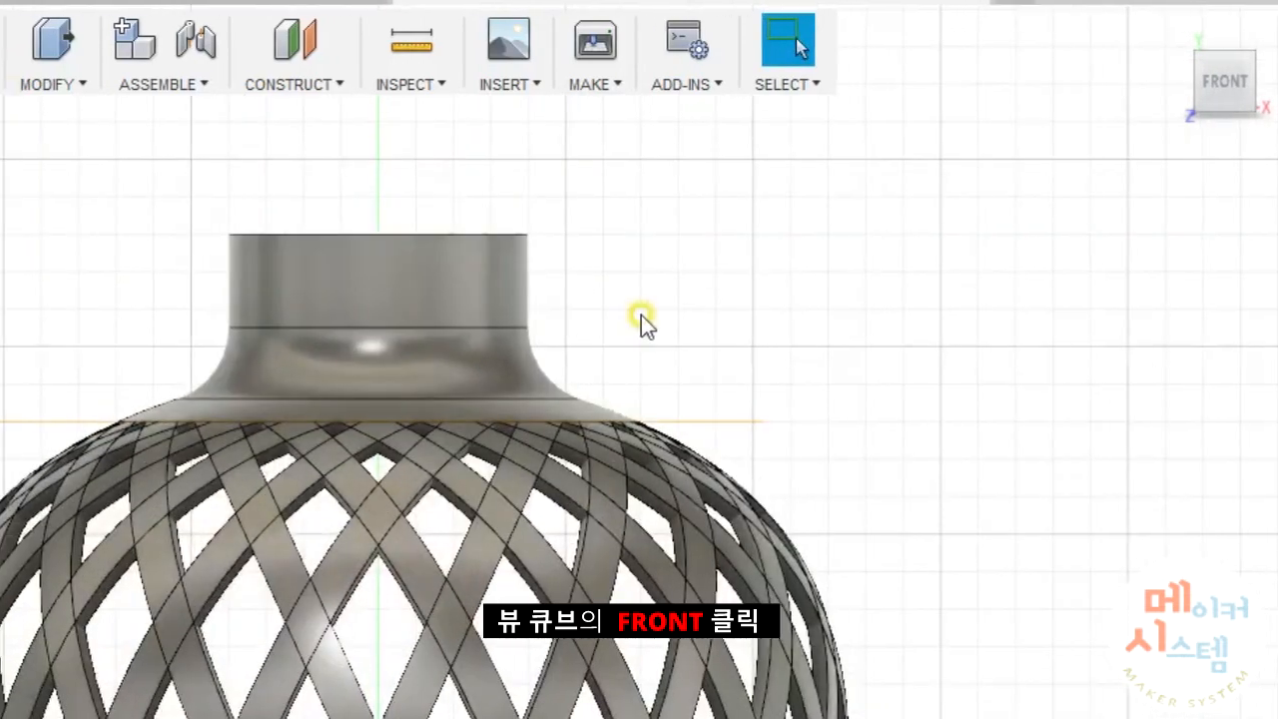
pyautogui.moveTo(621, 314); pyautogui.dragTo(689, 299, button='middle')
pyautogui.moveTo(846, 298); pyautogui.dragTo(850, 299, button='middle')
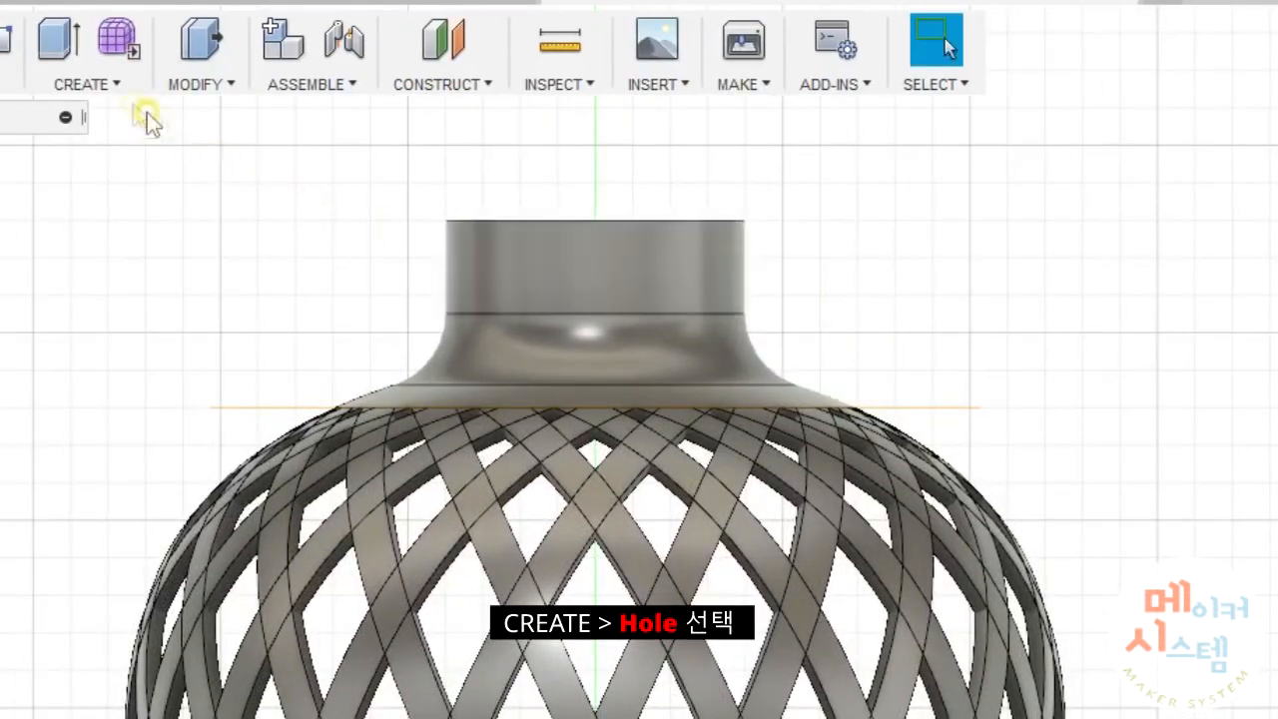
# Cut a simple, tapped M3x0.5 hole 50 mm deep into the middle of the neck's cylindrical front face.
pyautogui.click(120, 83)
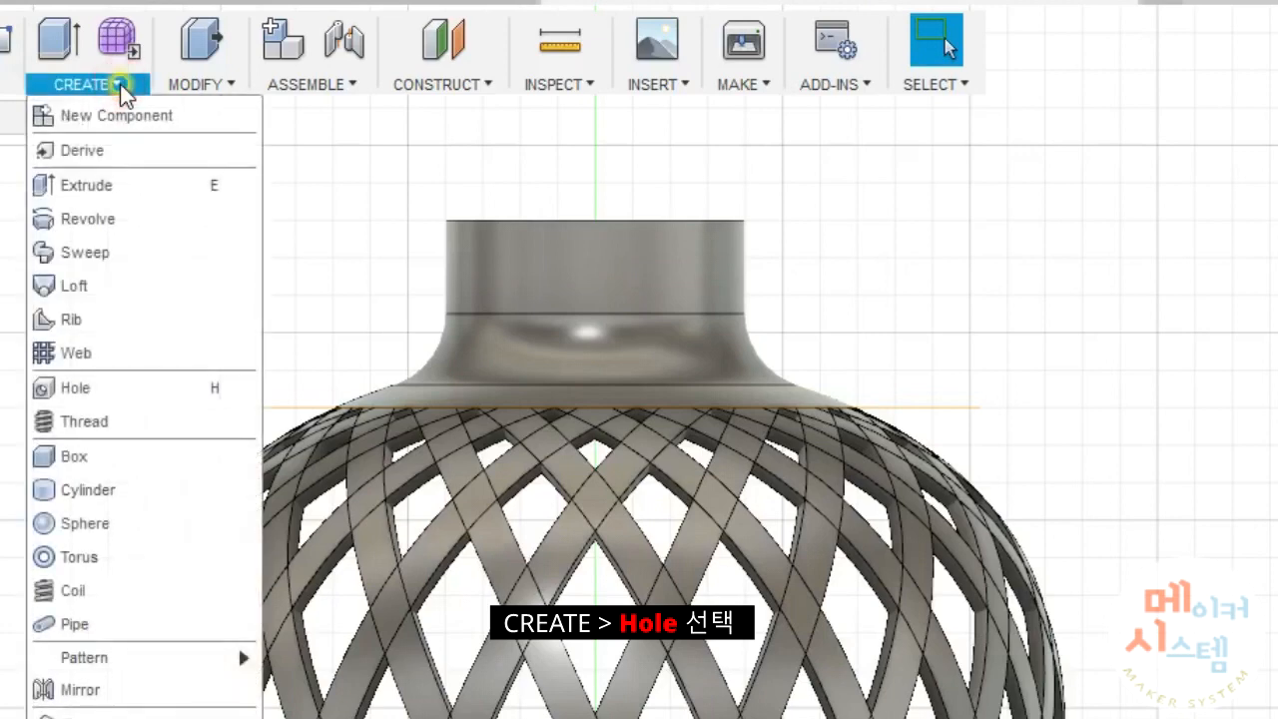
pyautogui.click(106, 388)
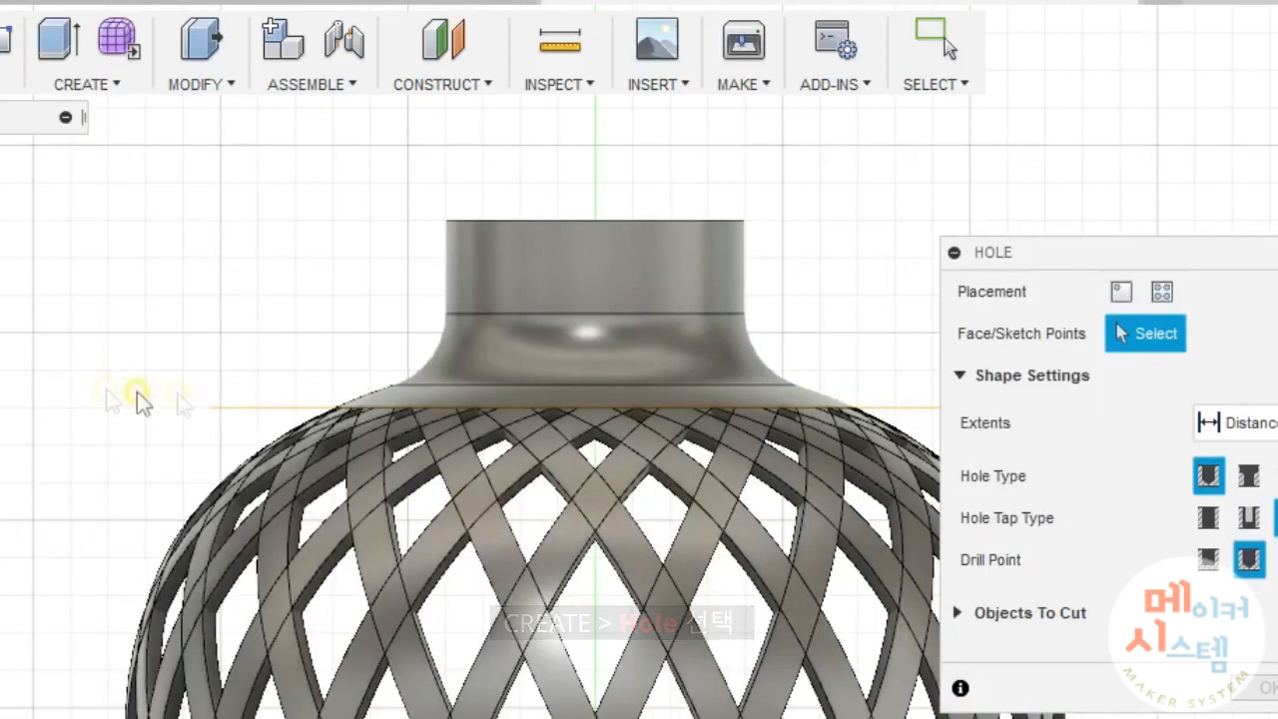
pyautogui.click(587, 280)
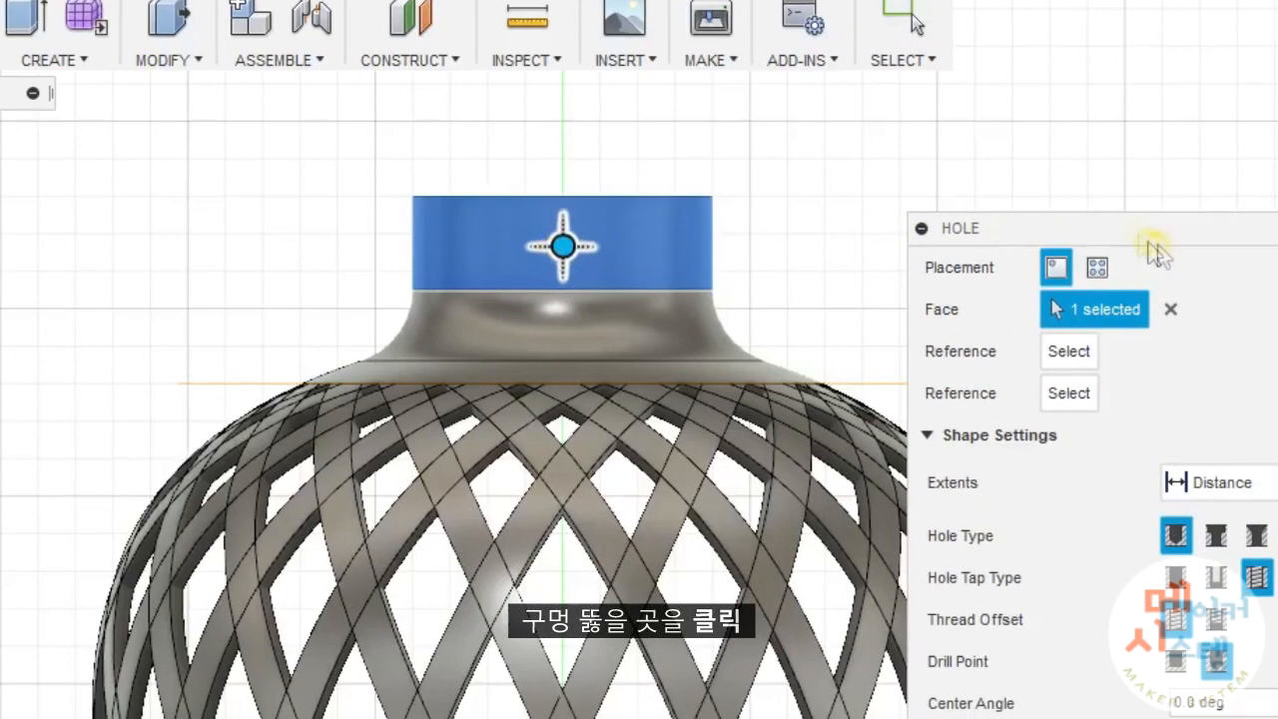
pyautogui.moveTo(1184, 252); pyautogui.dragTo(1152, 19)
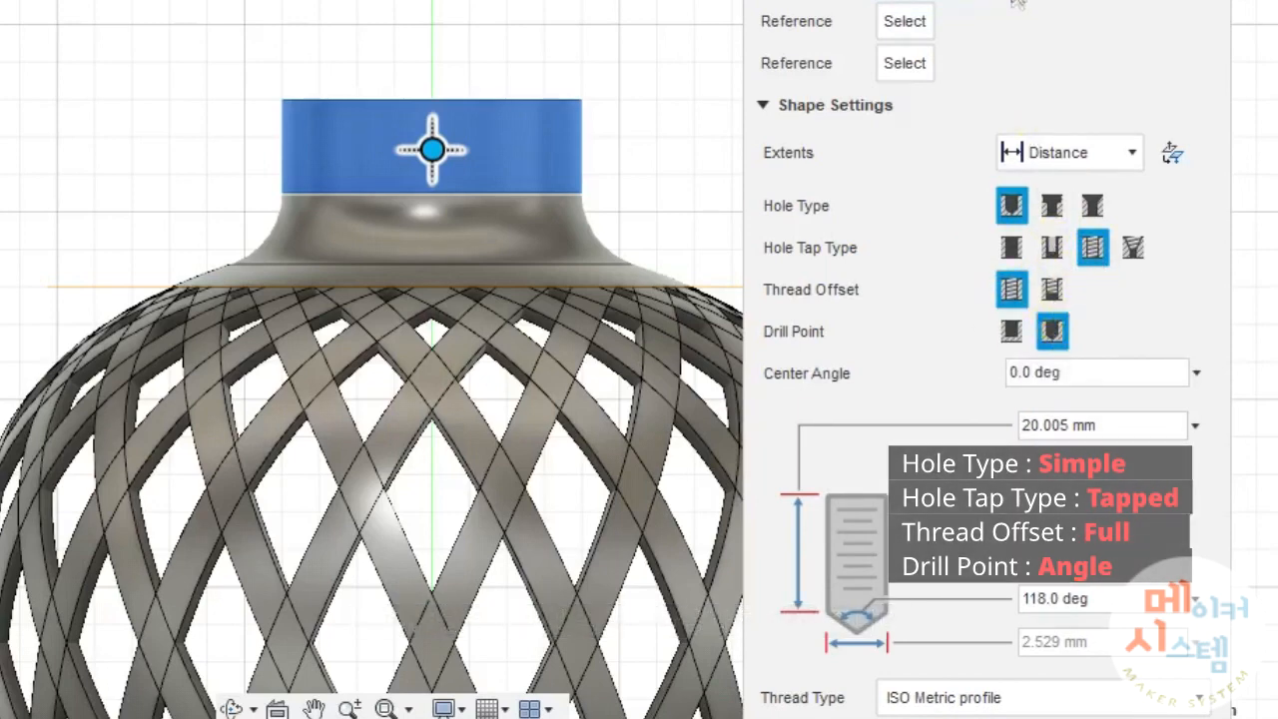
pyautogui.moveTo(1012, 0); pyautogui.dragTo(960, 0)
pyautogui.doubleClick(1008, 103)
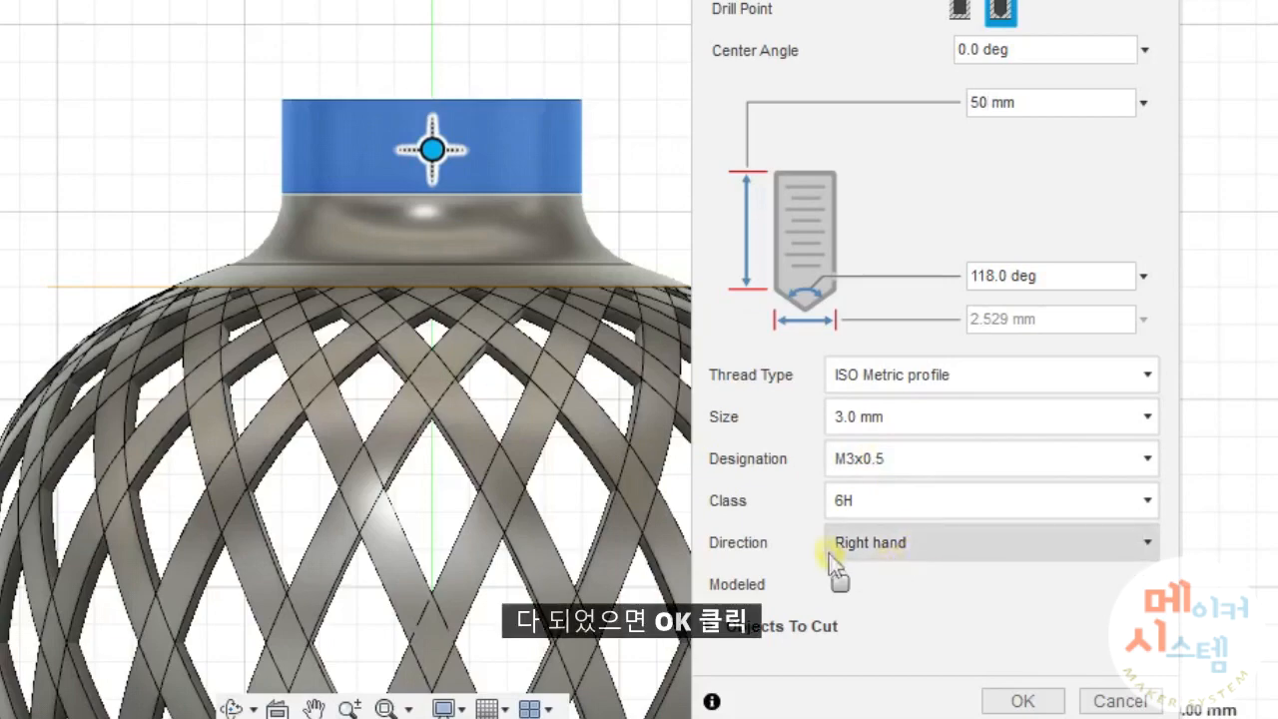
pyautogui.click(1025, 701)
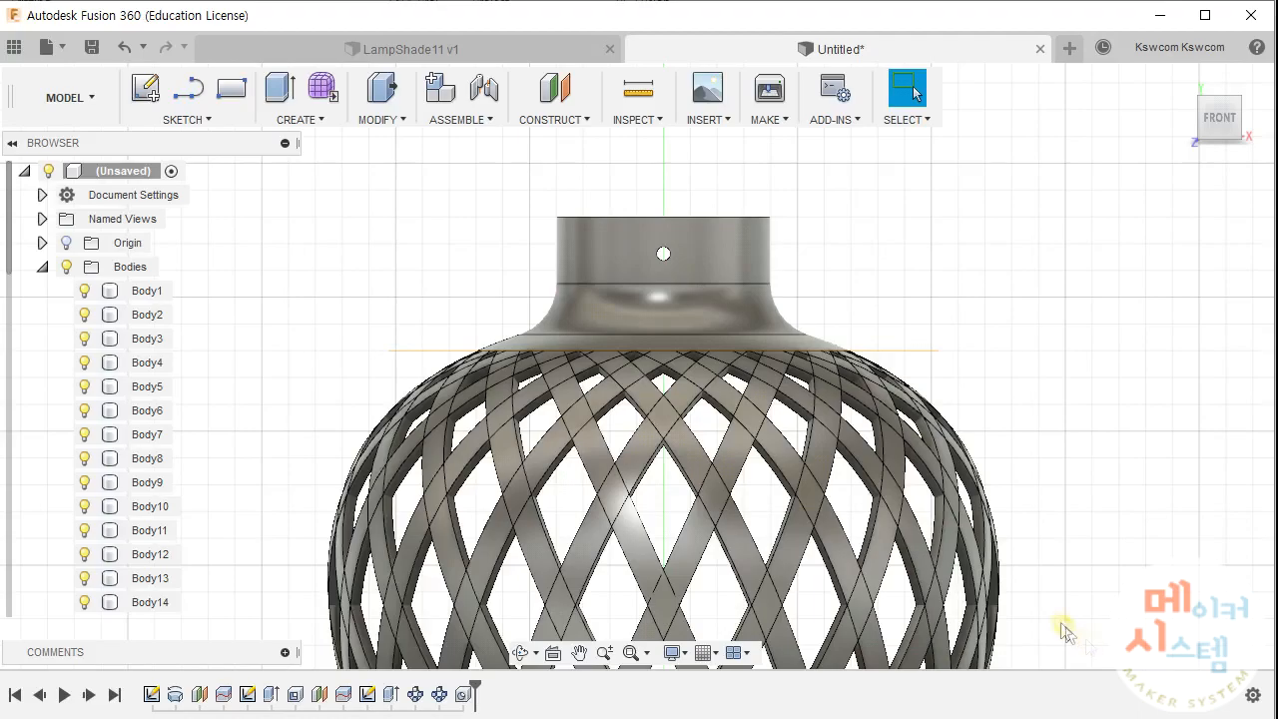
# Collapse the Bodies folder, hide the construction planes and return the lampshade to the home view.
pyautogui.keyDown('shift'); pyautogui.moveTo(844, 265); pyautogui.dragTo(794, 273, button='middle'); pyautogui.keyUp('shift')
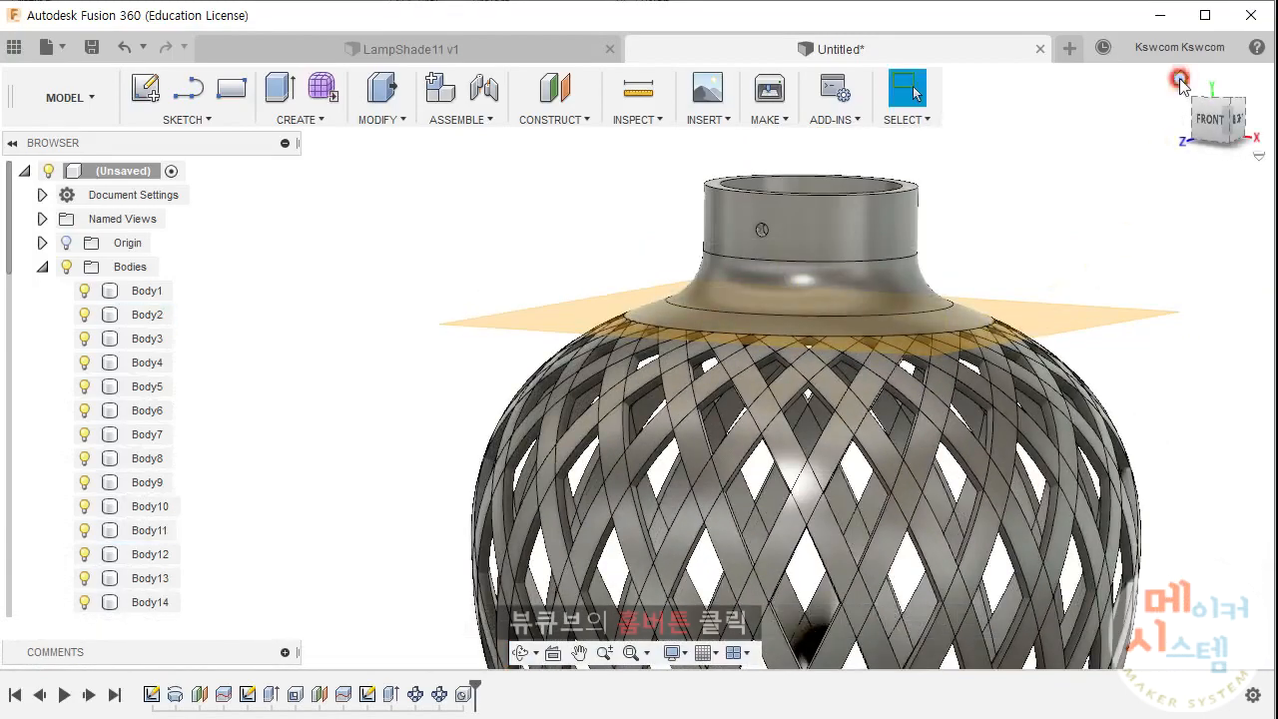
pyautogui.click(1179, 79)
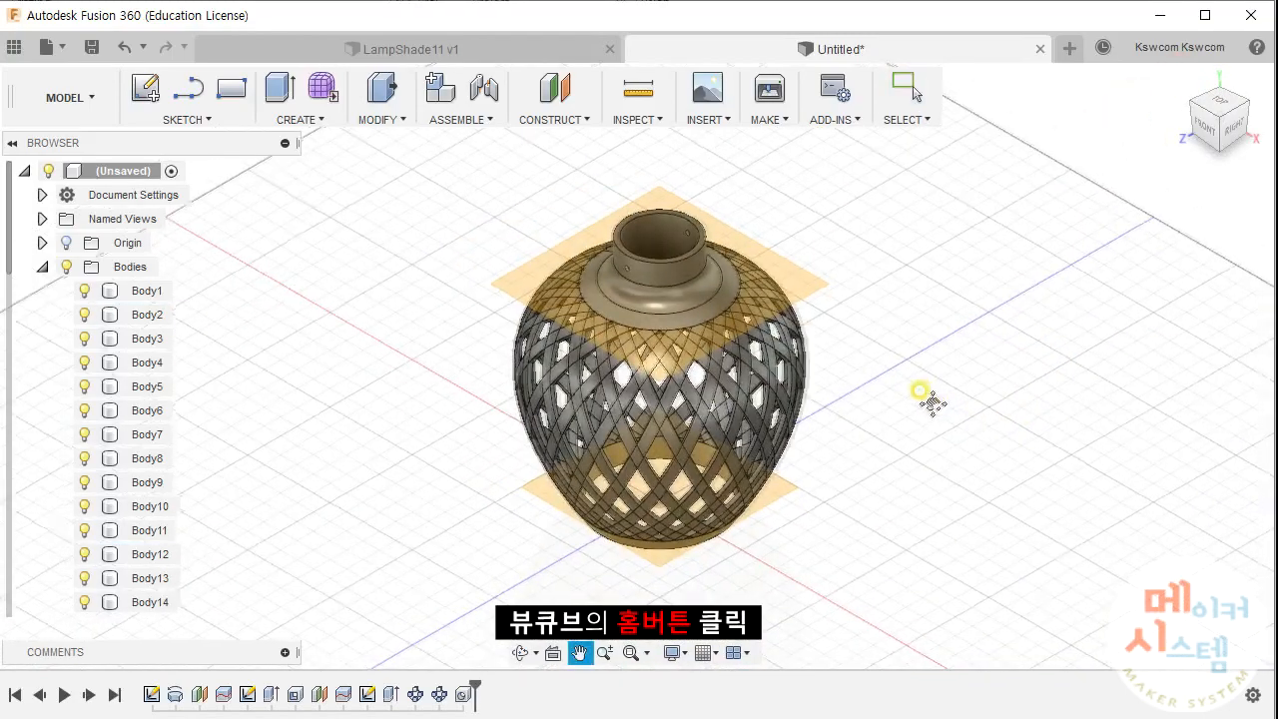
pyautogui.press('Escape')
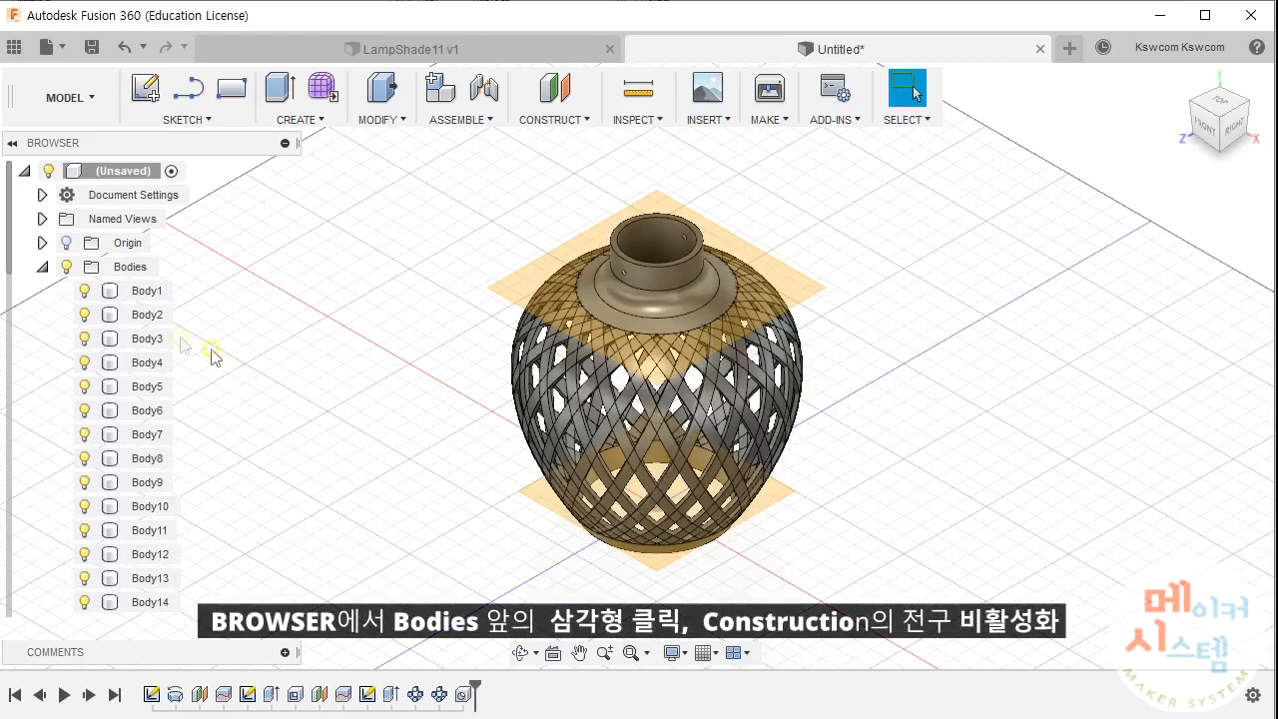
pyautogui.click(42, 268)
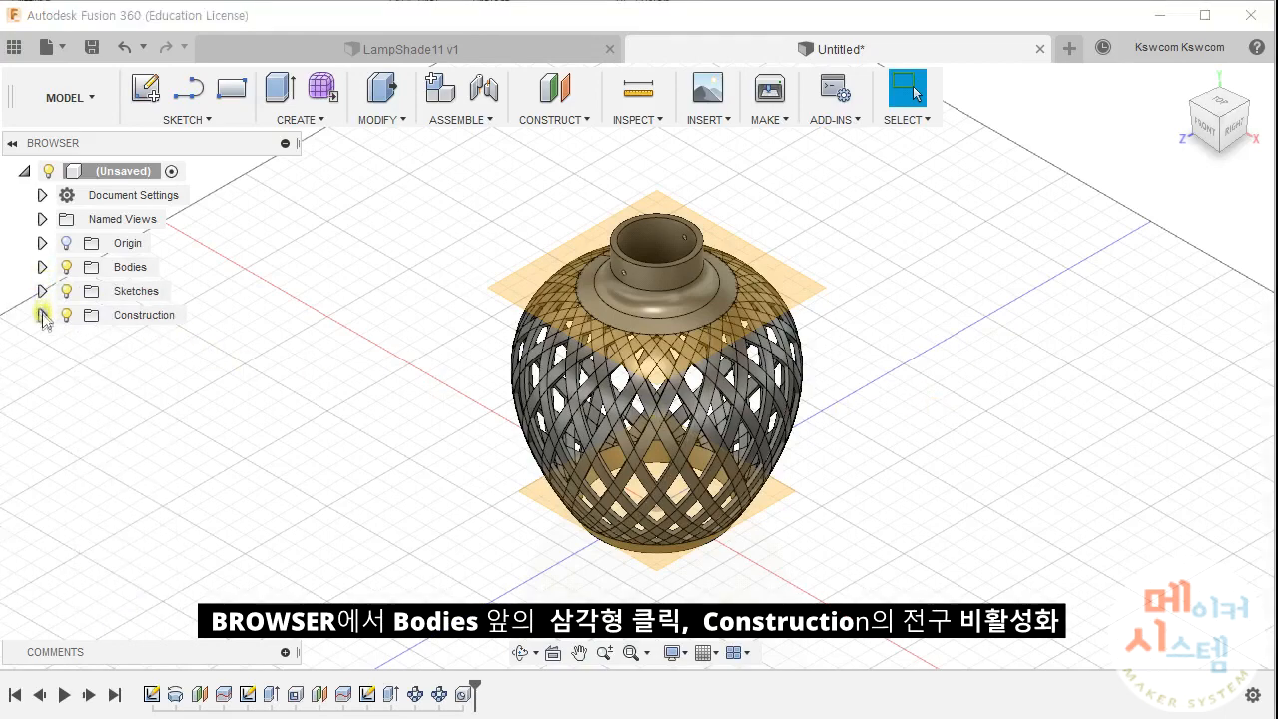
pyautogui.keyDown('shift'); pyautogui.moveTo(806, 496); pyautogui.dragTo(642, 444, button='middle'); pyautogui.keyUp('shift')
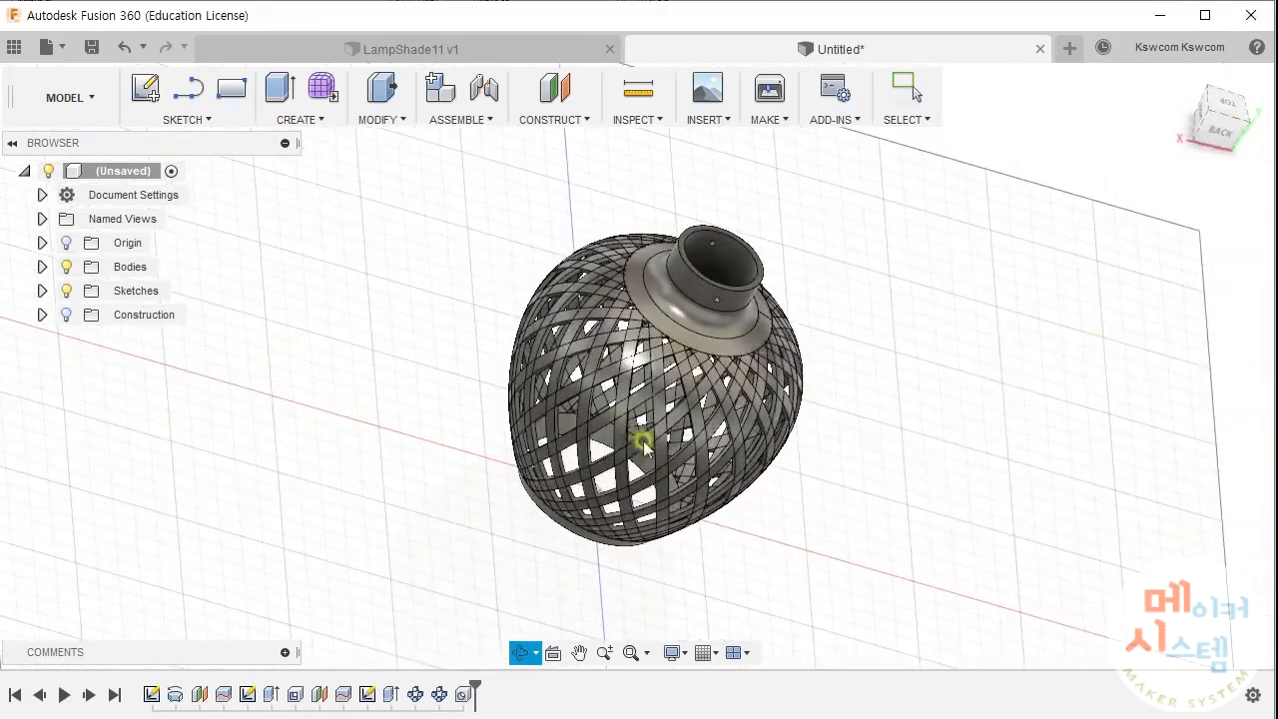
pyautogui.click(1180, 82)
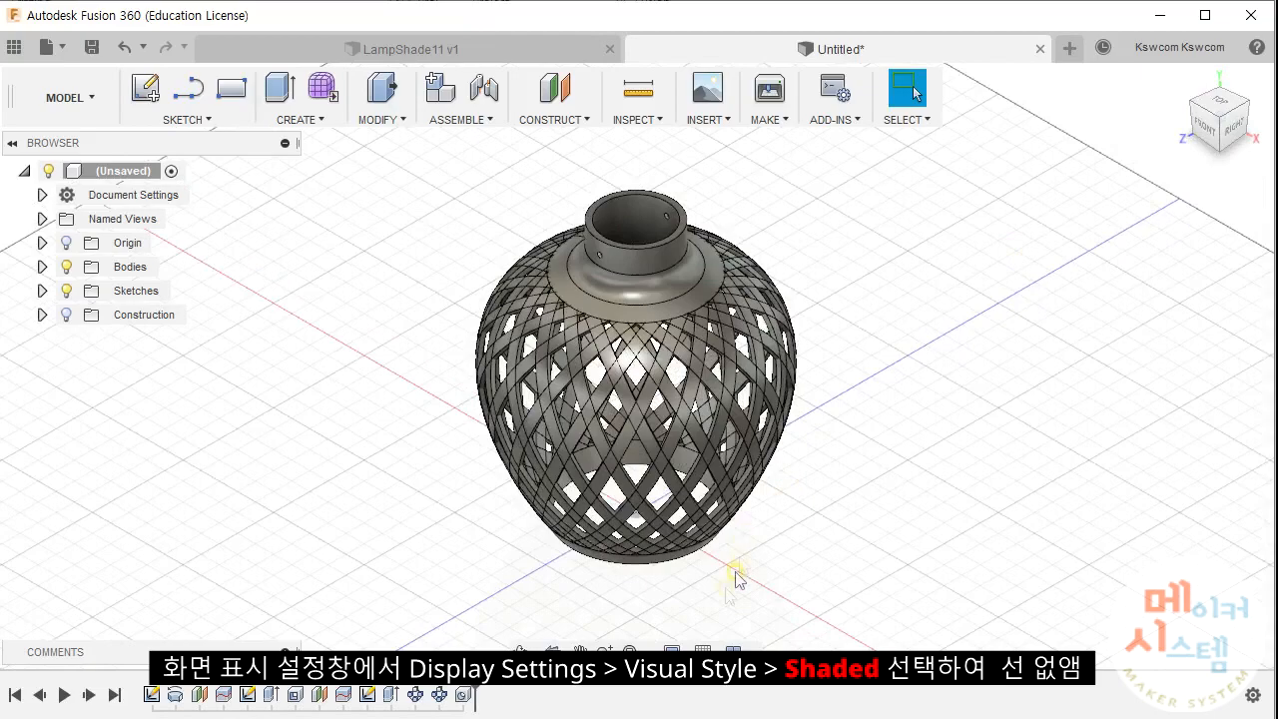
# Set the visual style to Shaded without visible edges and restore the home view of the lampshade.
pyautogui.click(675, 651)
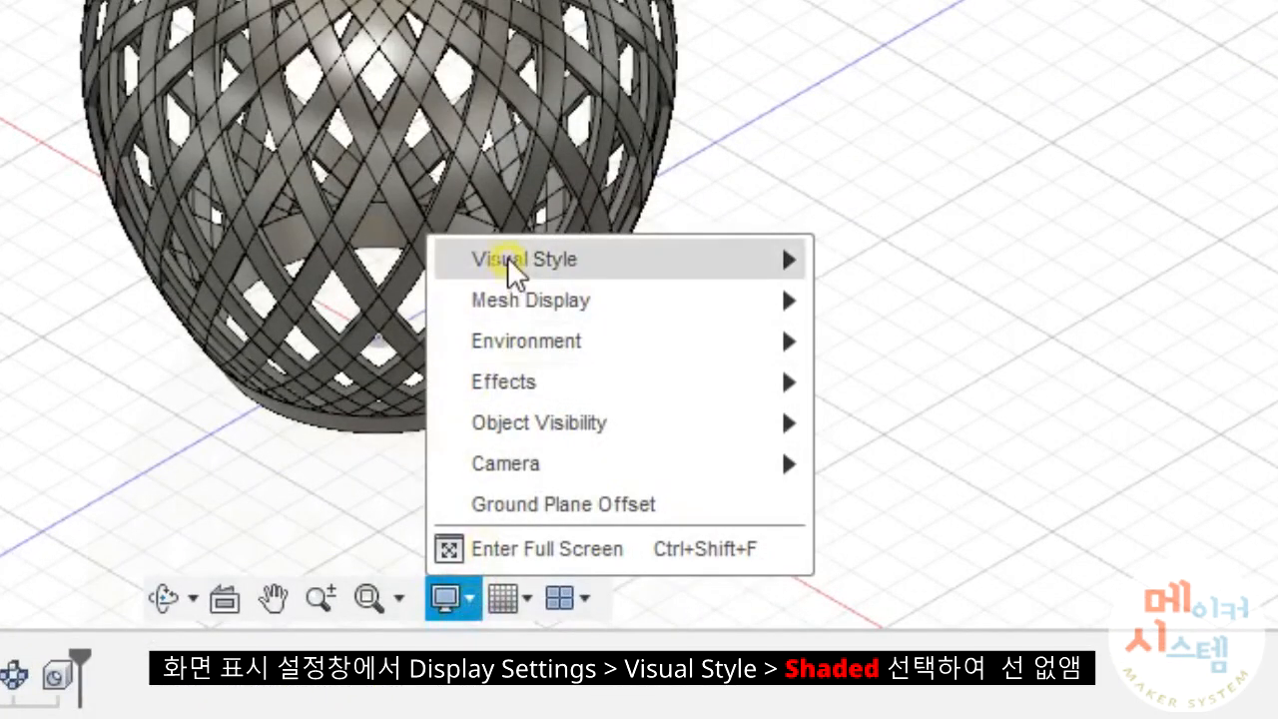
pyautogui.moveTo(693, 466)
pyautogui.click(888, 267)
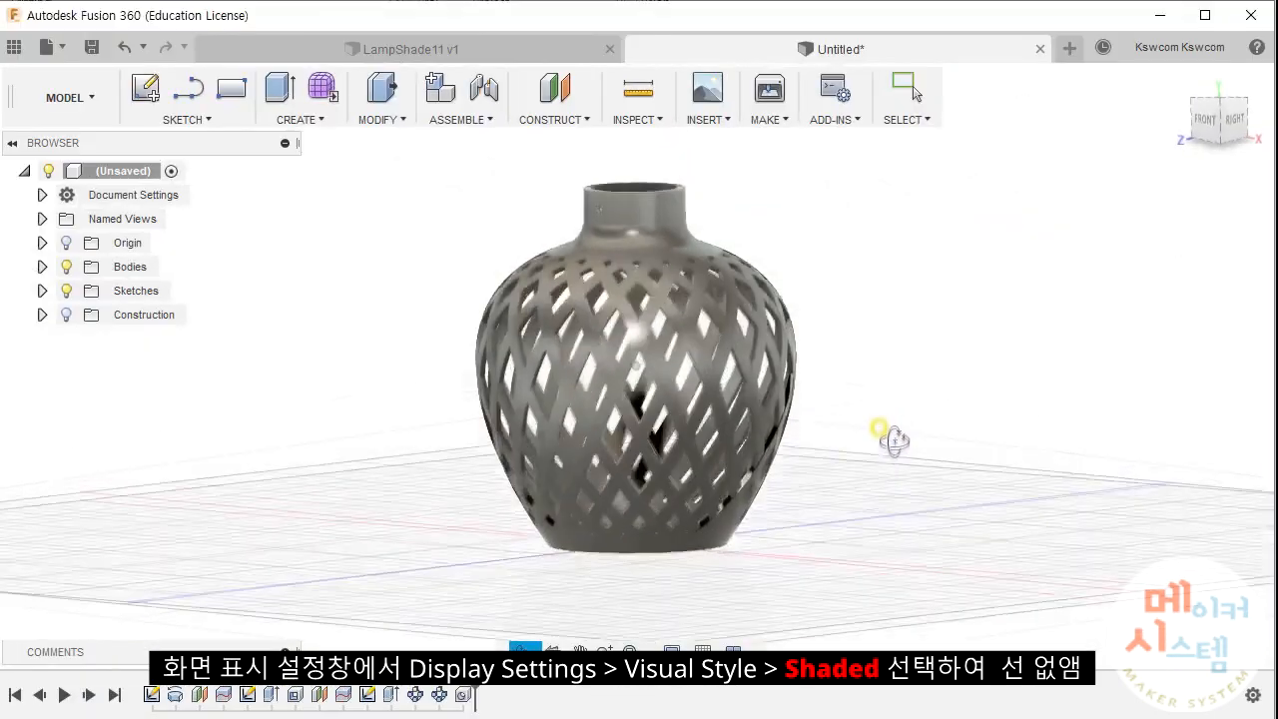
pyautogui.moveTo(894, 439); pyautogui.dragTo(938, 506)
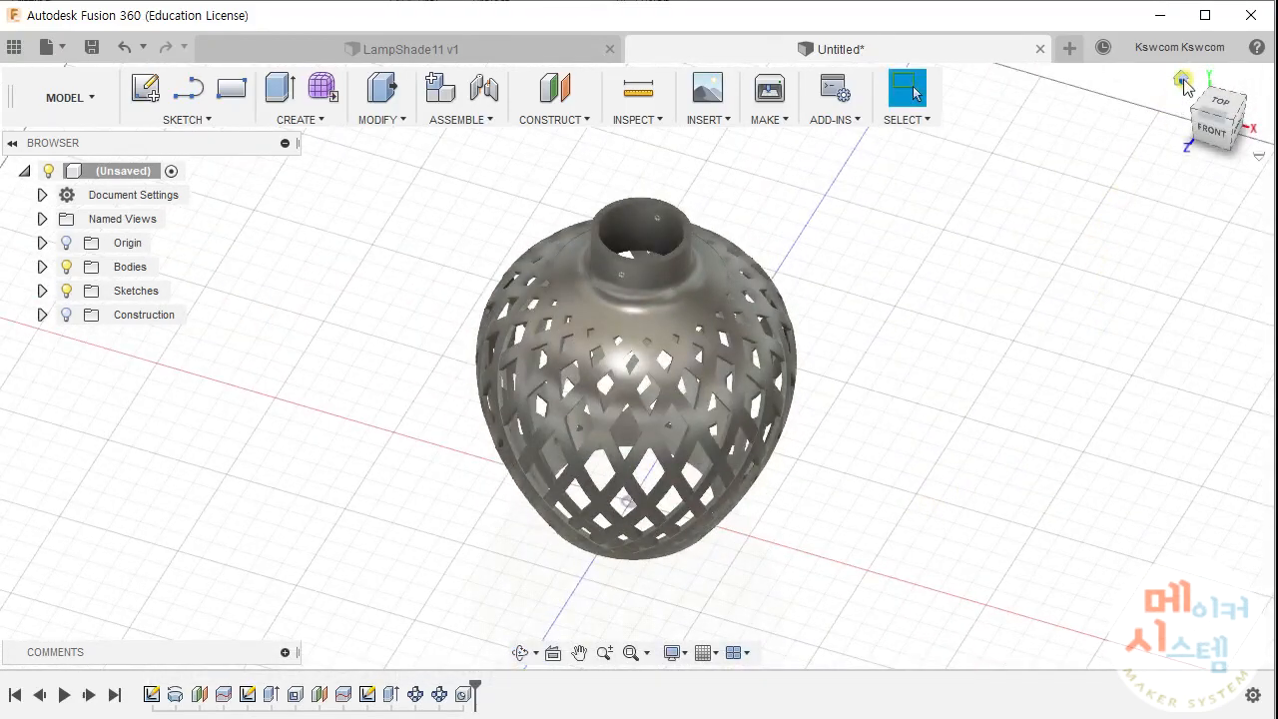
pyautogui.click(1182, 81)
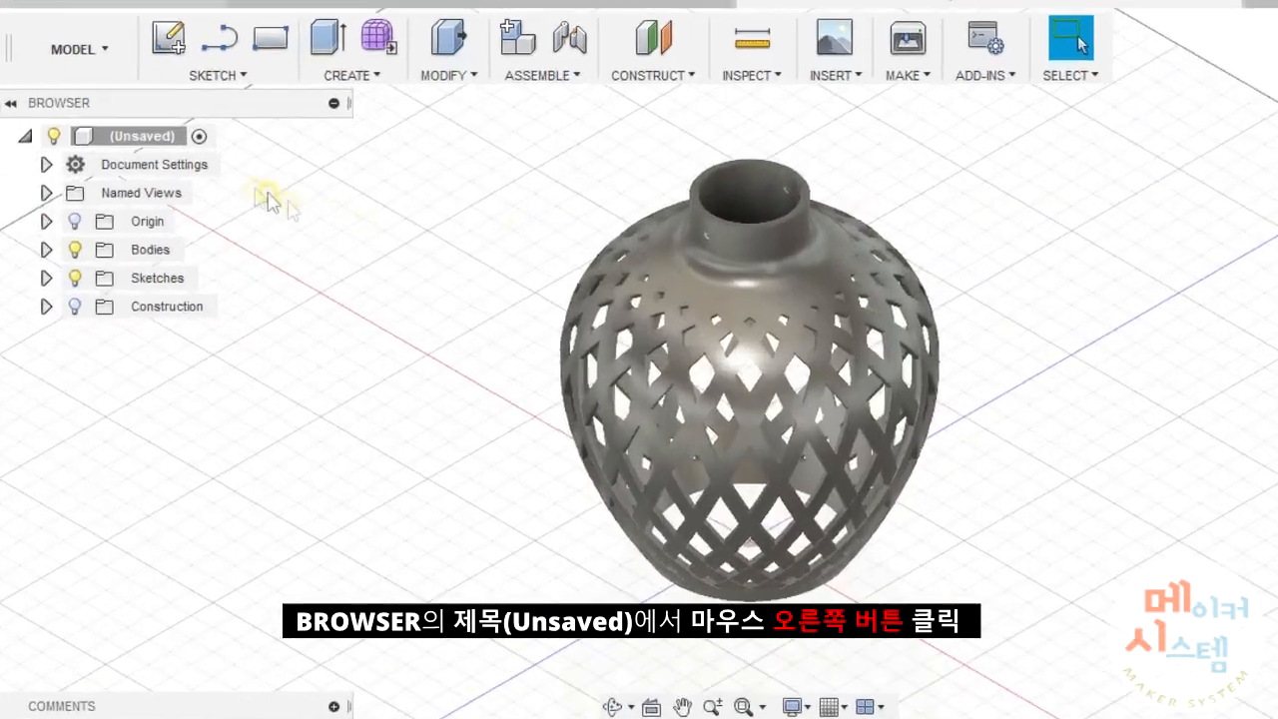
# Open the appearance settings for the whole design and browse the library to the glossy paints.
pyautogui.rightClick(147, 139)
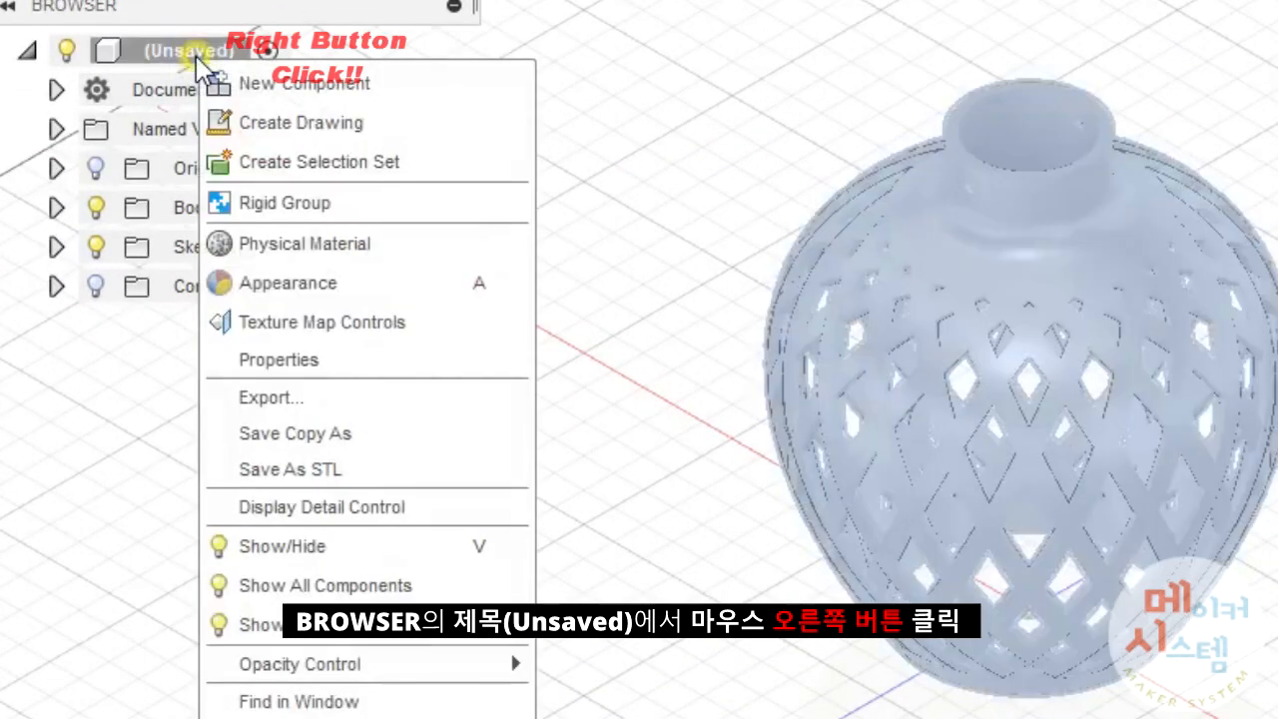
pyautogui.click(317, 284)
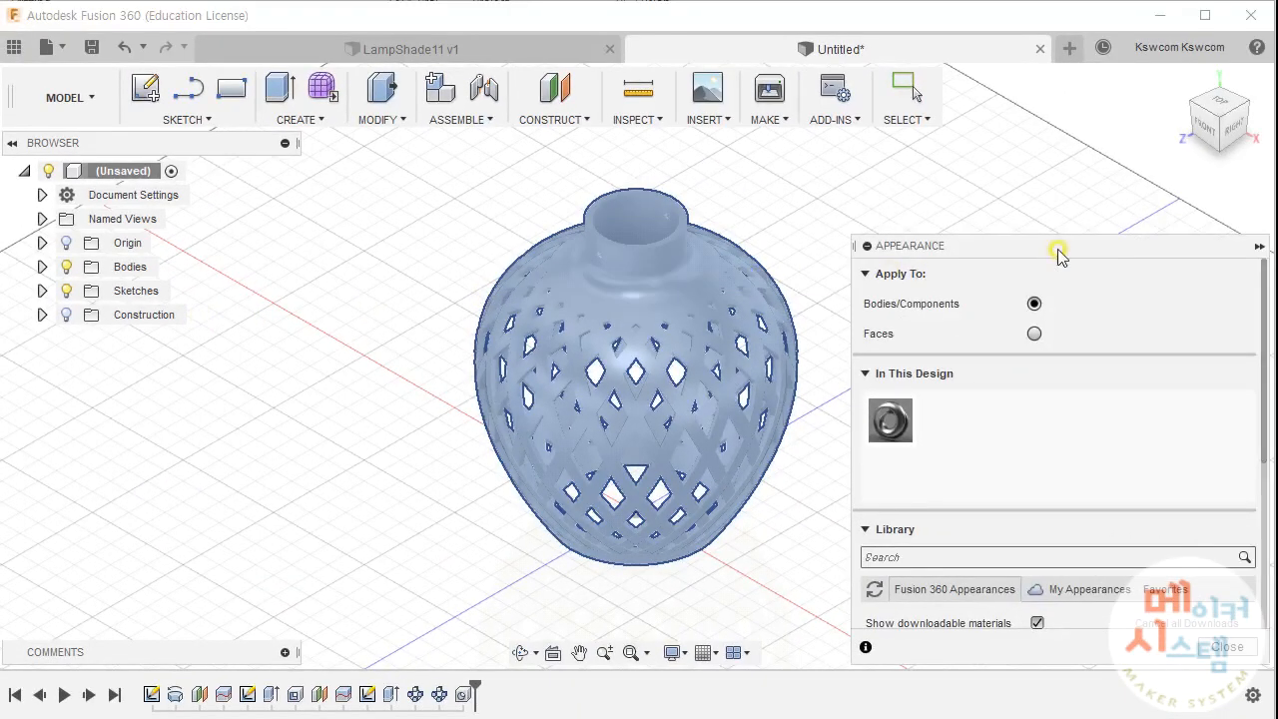
pyautogui.moveTo(1058, 249); pyautogui.dragTo(1048, 143)
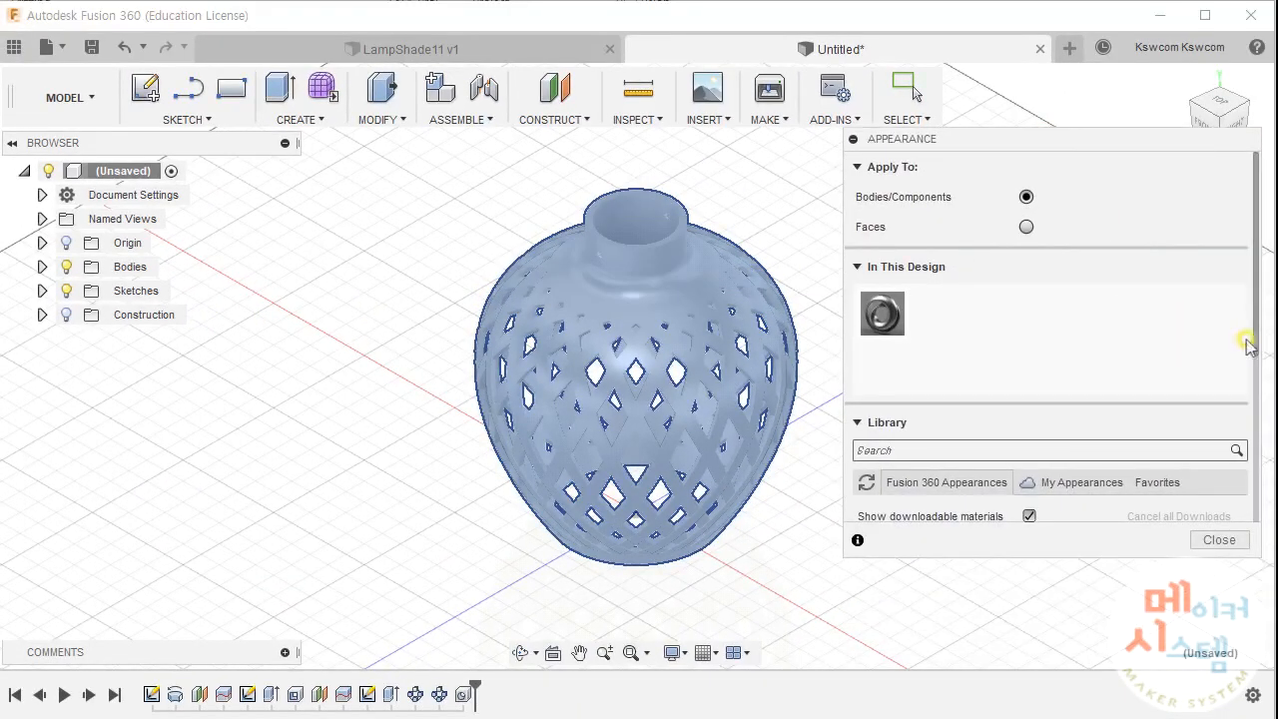
pyautogui.moveTo(1256, 339)
pyautogui.mouseDown()
pyautogui.moveTo(1246, 436)
pyautogui.moveTo(1263, 485)
pyautogui.moveTo(1244, 510)
pyautogui.mouseUp()
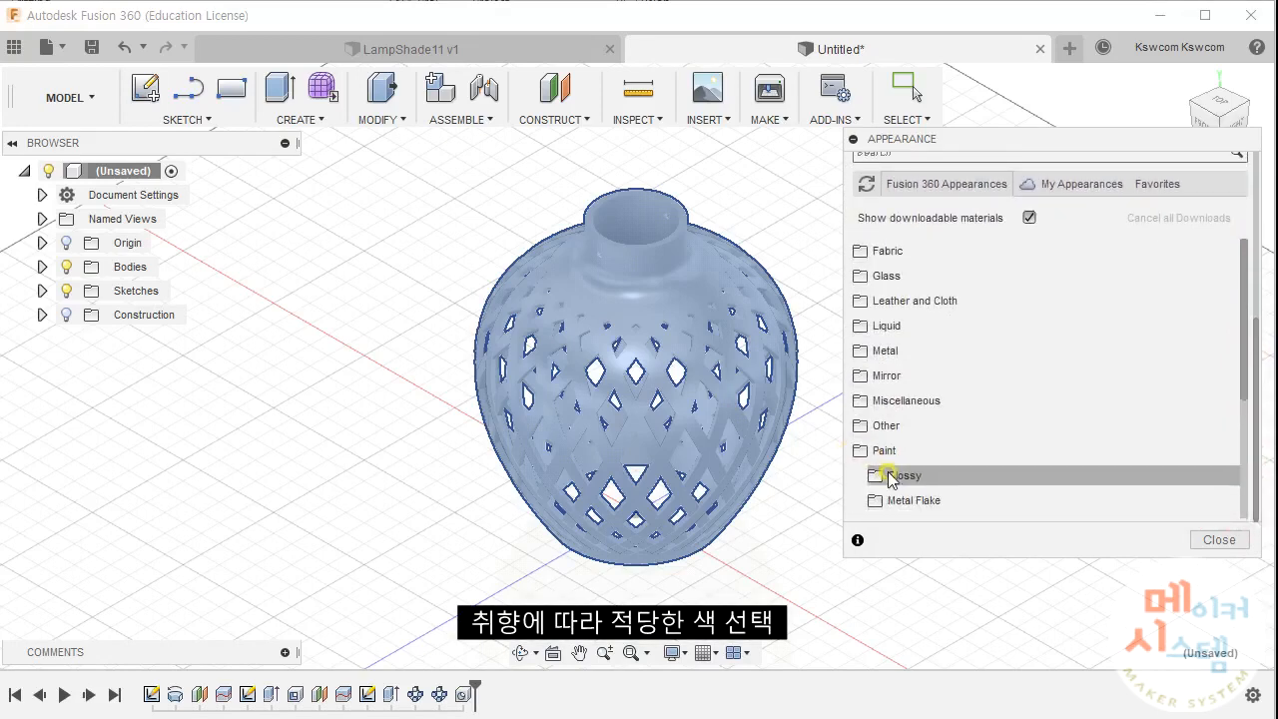
pyautogui.moveTo(1240, 324); pyautogui.dragTo(1236, 445)
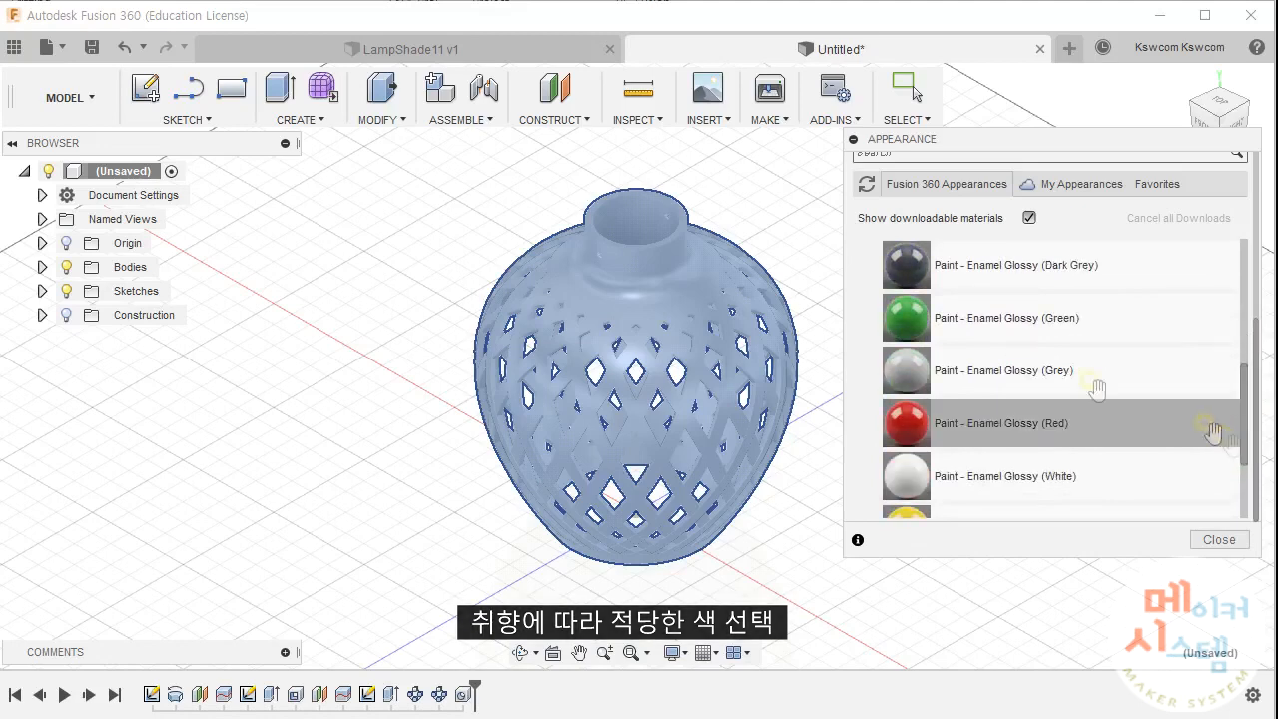
# Select all lampshade bodies, apply the Paint - Enamel Glossy (Red) appearance to them and close the appearance settings.
pyautogui.moveTo(425, 146); pyautogui.dragTo(821, 606)
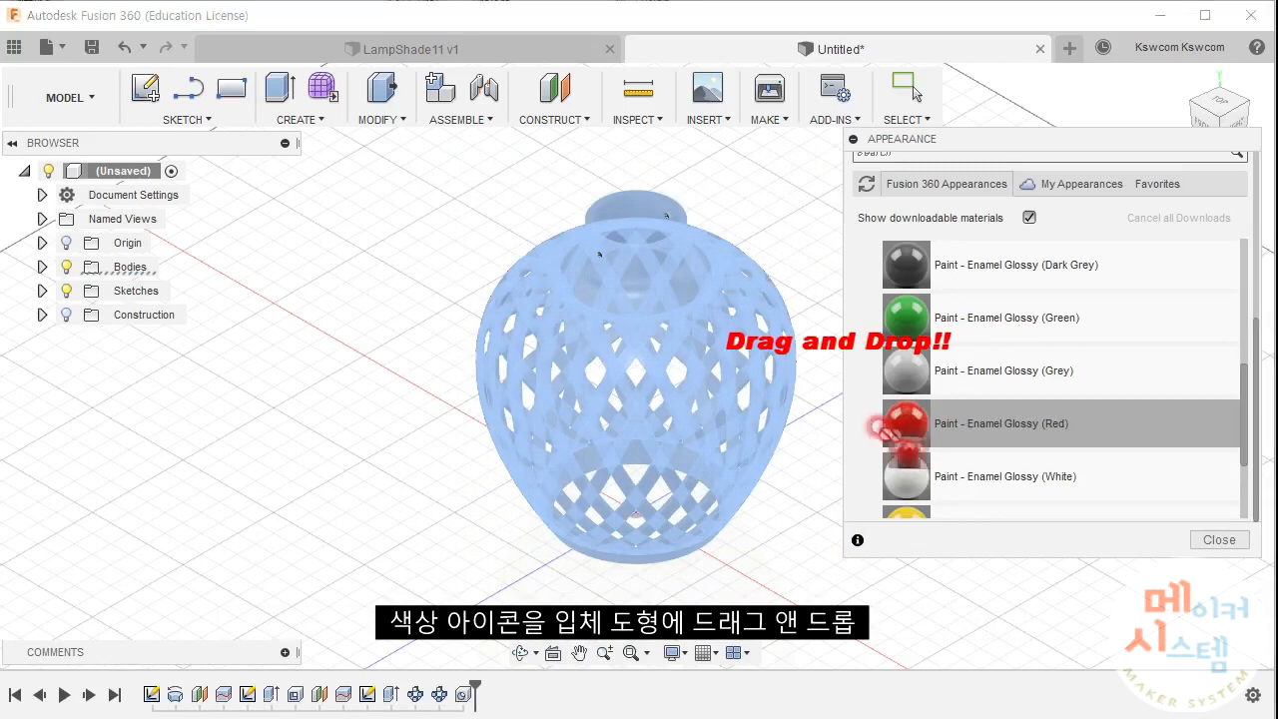
pyautogui.moveTo(916, 423); pyautogui.dragTo(736, 409)
pyautogui.moveTo(650, 374); pyautogui.dragTo(649, 372)
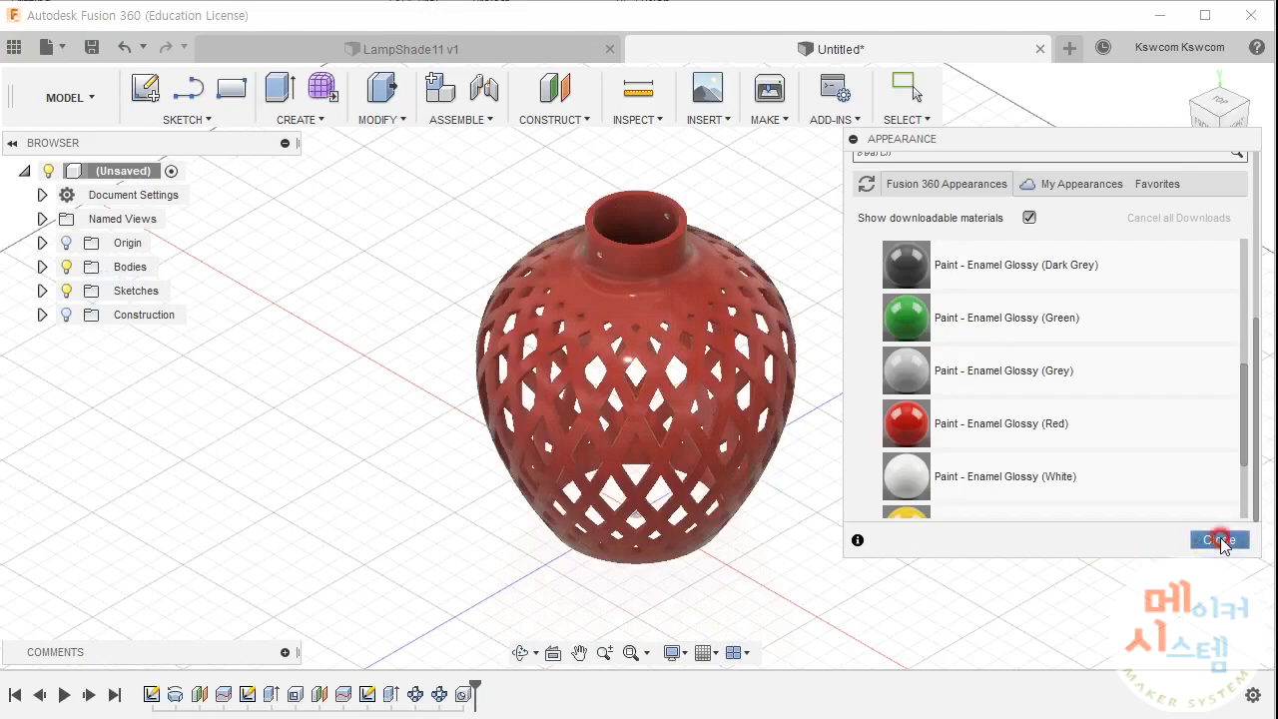
pyautogui.click(1219, 540)
pyautogui.moveTo(863, 514)
pyautogui.keyDown('shift'); pyautogui.mouseDown(button='middle')
pyautogui.moveTo(861, 419)
pyautogui.moveTo(860, 506)
pyautogui.mouseUp(button='middle'); pyautogui.keyUp('shift')
pyautogui.moveTo(860, 506); pyautogui.dragTo(702, 445)
pyautogui.moveTo(682, 316); pyautogui.dragTo(678, 537)
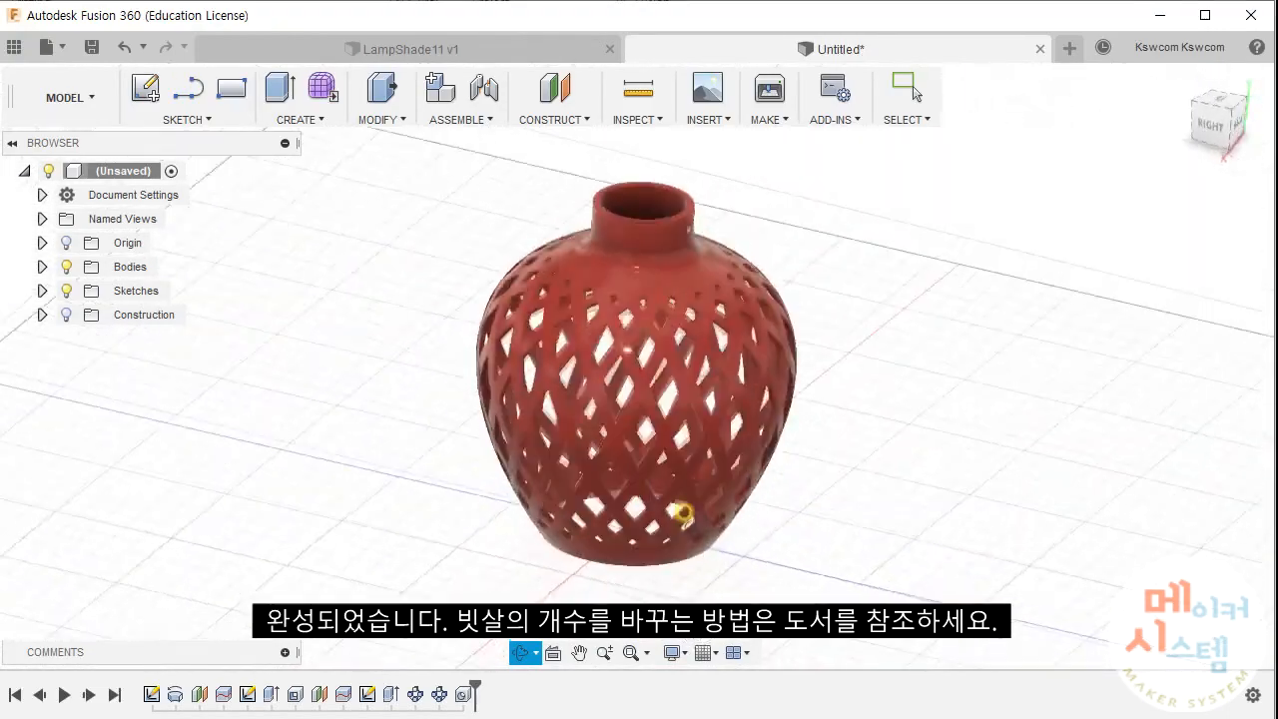
pyautogui.click(1180, 80)
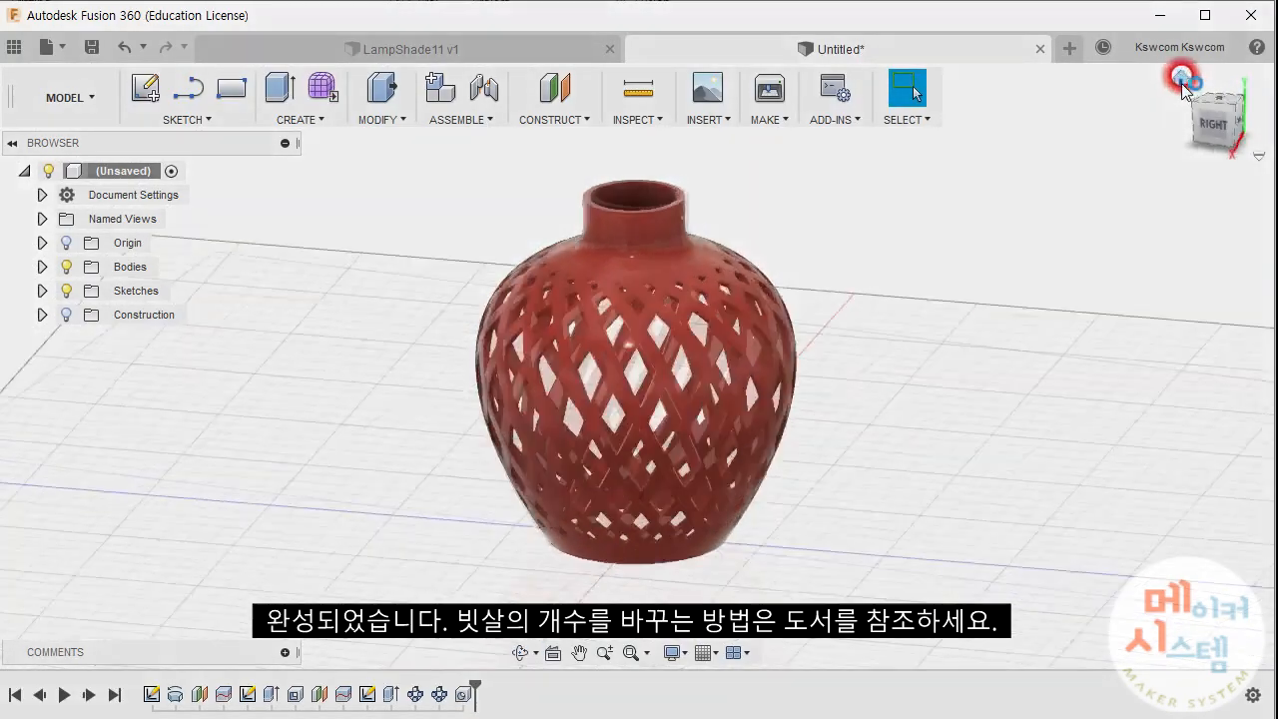